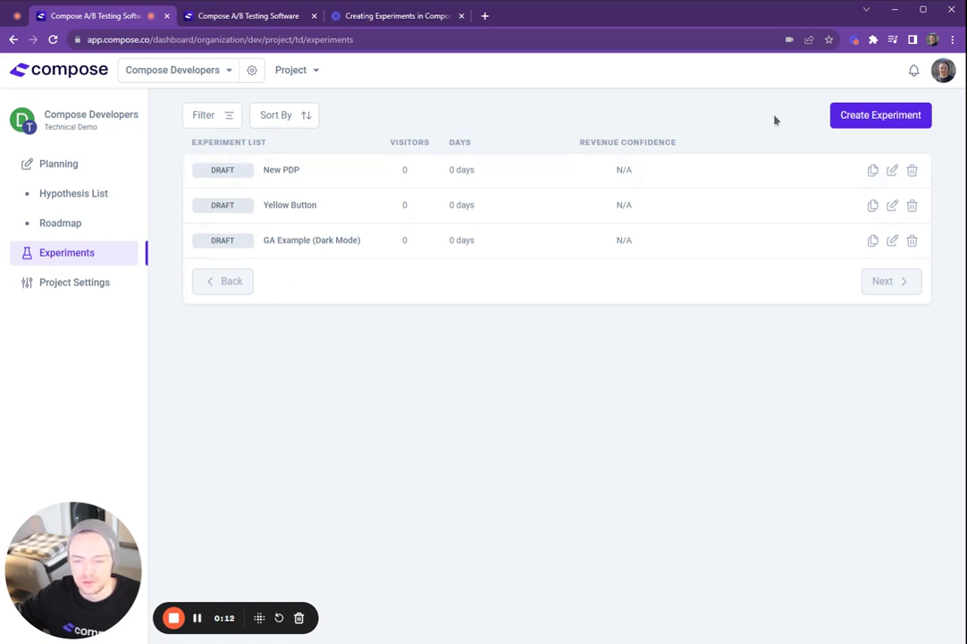
Create a new experiment named "Dark Mode" and save it as a draft
{"action": "left_click", "coordinate": [891, 122]}
{"action": "left_click", "coordinate": [530, 287]}
{"action": "type", "text": "Dark Mode"}
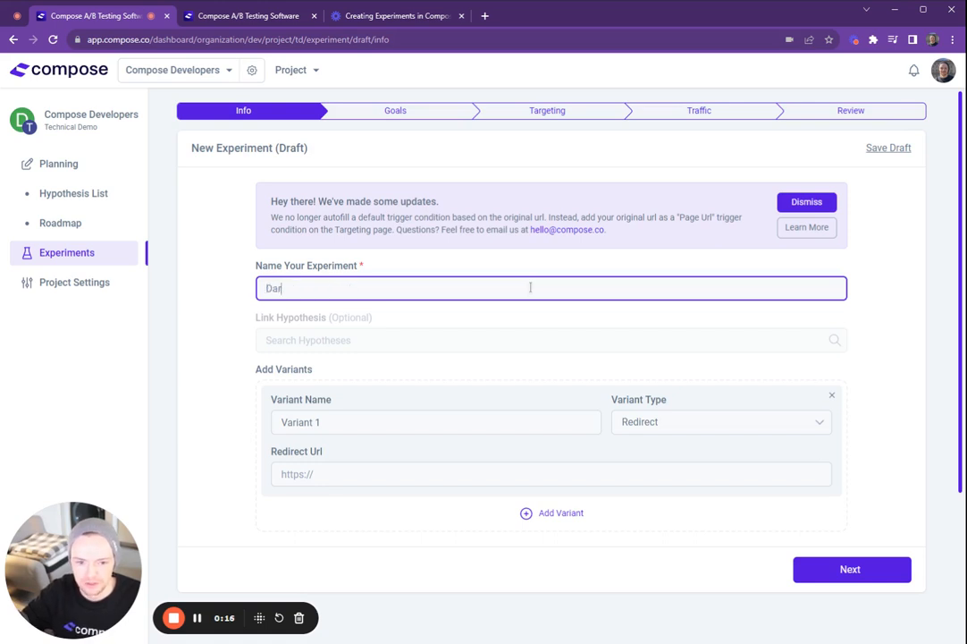
{"action": "left_click", "coordinate": [881, 150]}
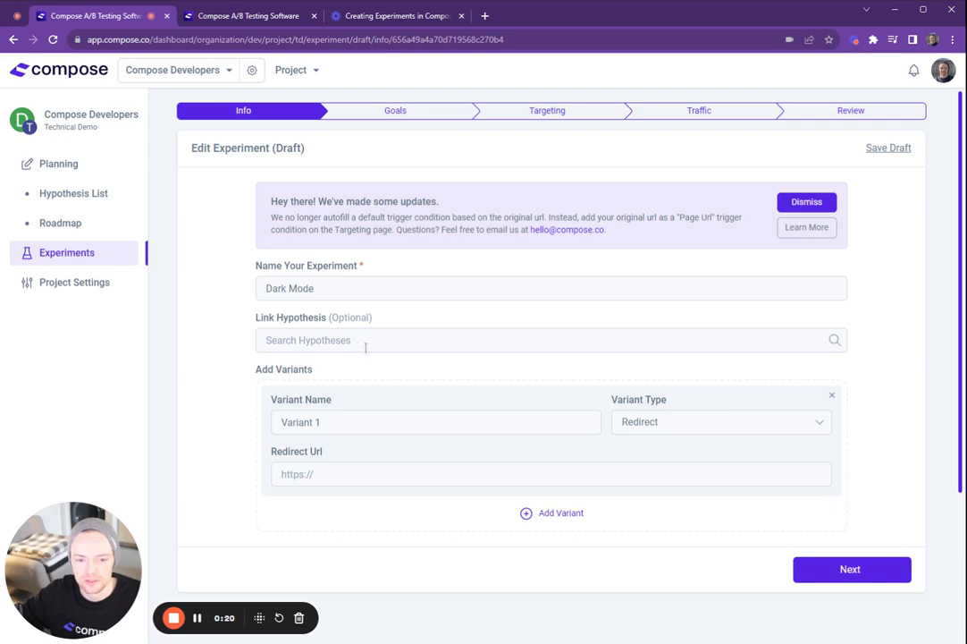
Link the hypothesis "Does dark mode increase user happiness?" to the experiment, using its December 2023 roadmap entry
{"action": "left_click", "coordinate": [394, 345]}
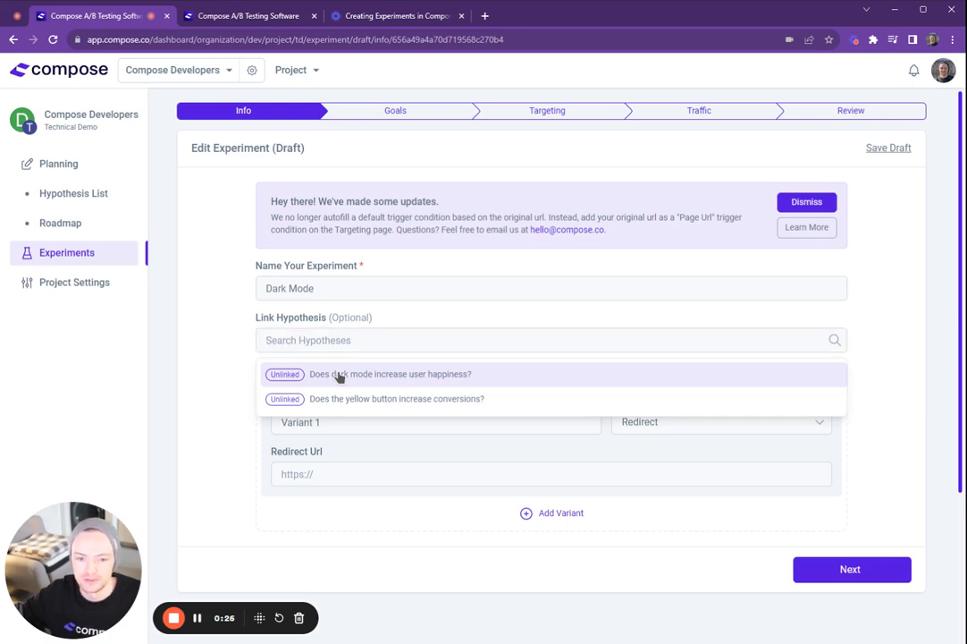
{"action": "left_click", "coordinate": [338, 378]}
{"action": "left_click", "coordinate": [464, 362]}
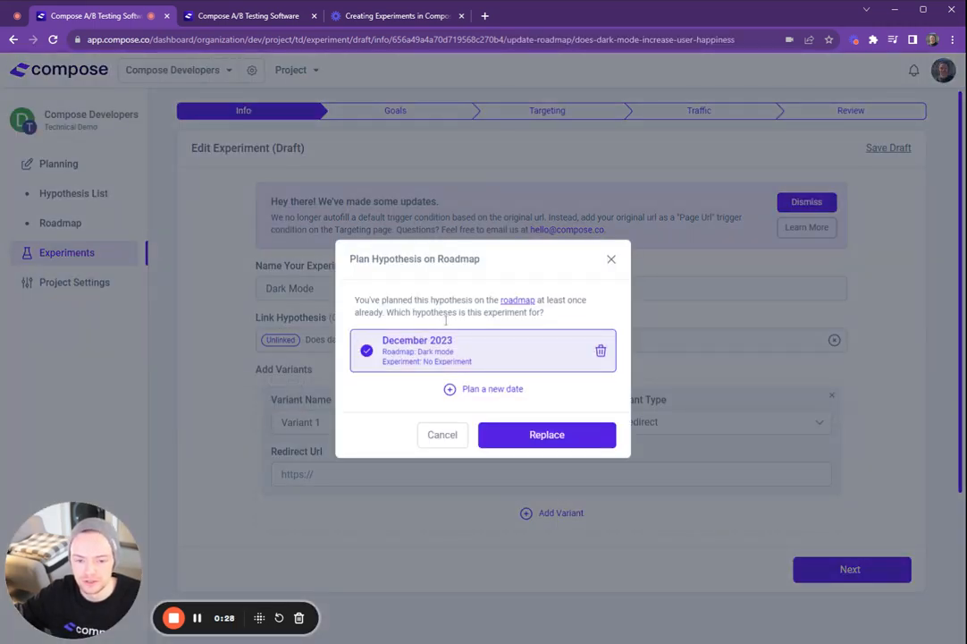
{"action": "left_click", "coordinate": [581, 435]}
Preview the fields for the Regex Redirect, Shopify Theme Redirect and JavaScript variant types, finishing back on Redirect
{"action": "scroll", "coordinate": [269, 393], "scroll_direction": "down", "scroll_amount": 3}
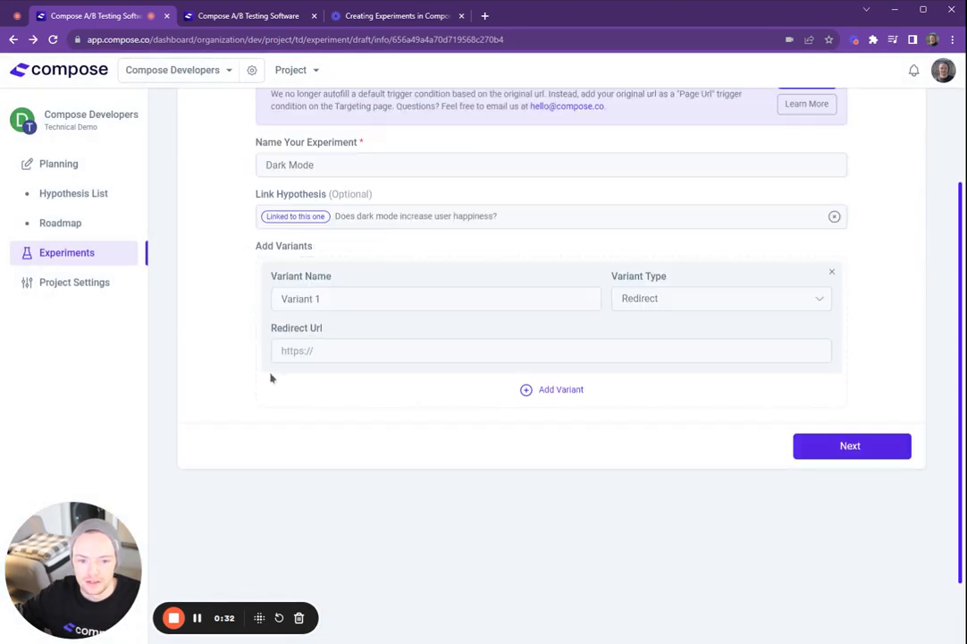
{"action": "left_click", "coordinate": [754, 306]}
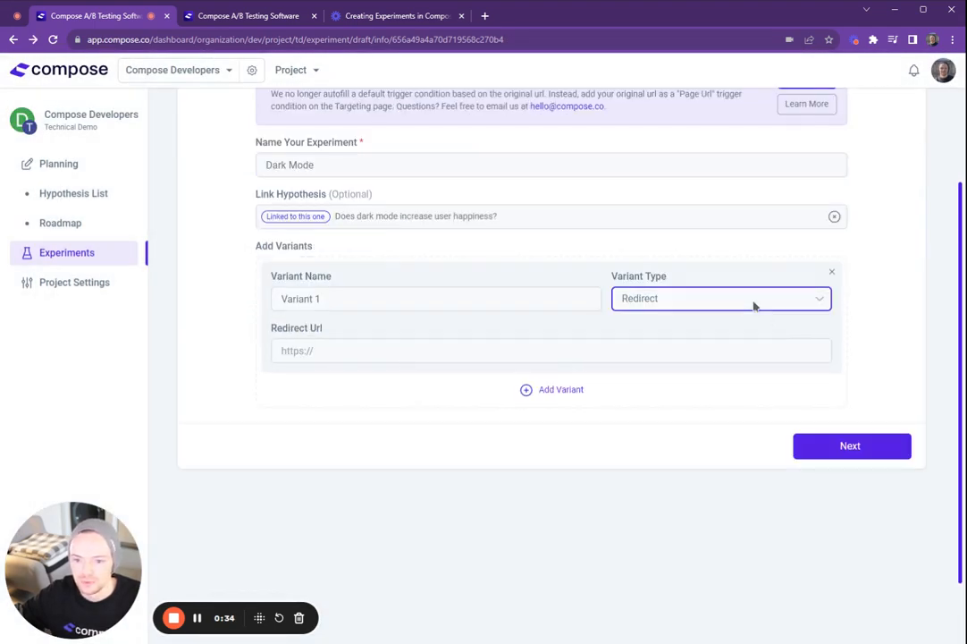
{"action": "left_click", "coordinate": [710, 319]}
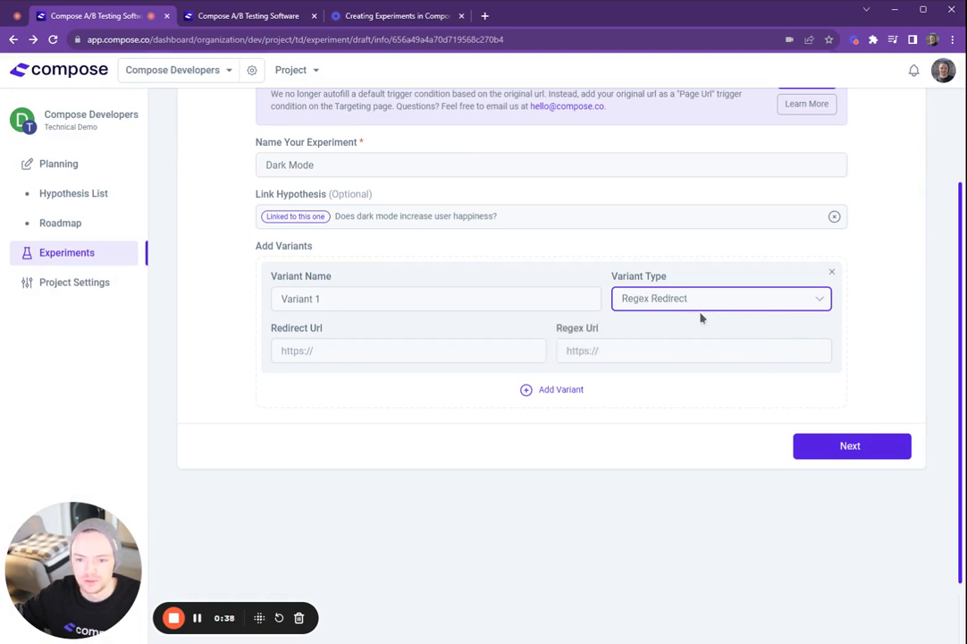
{"action": "left_click", "coordinate": [701, 336]}
{"action": "left_click", "coordinate": [702, 304]}
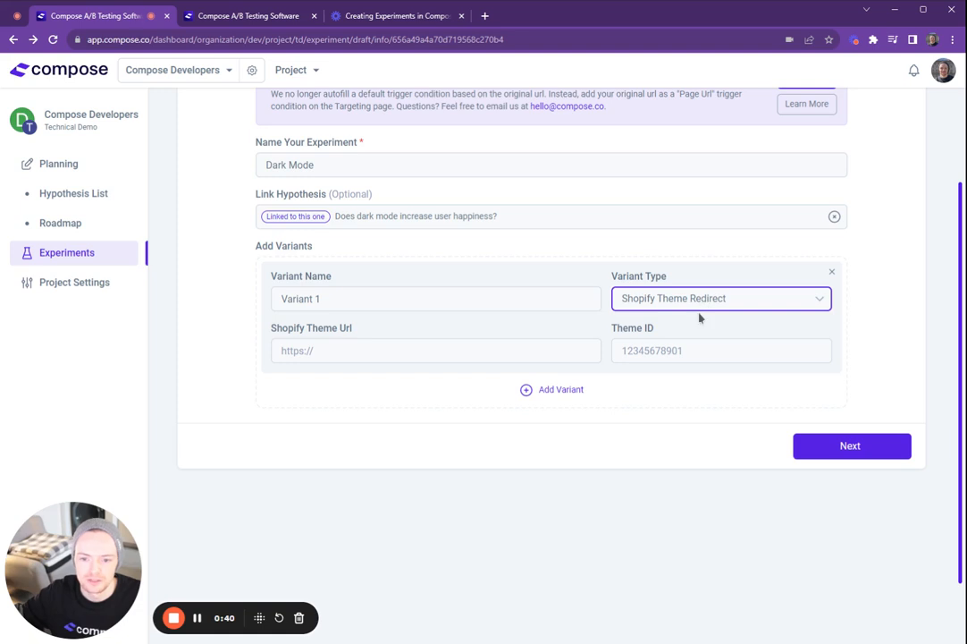
{"action": "left_click", "coordinate": [706, 349]}
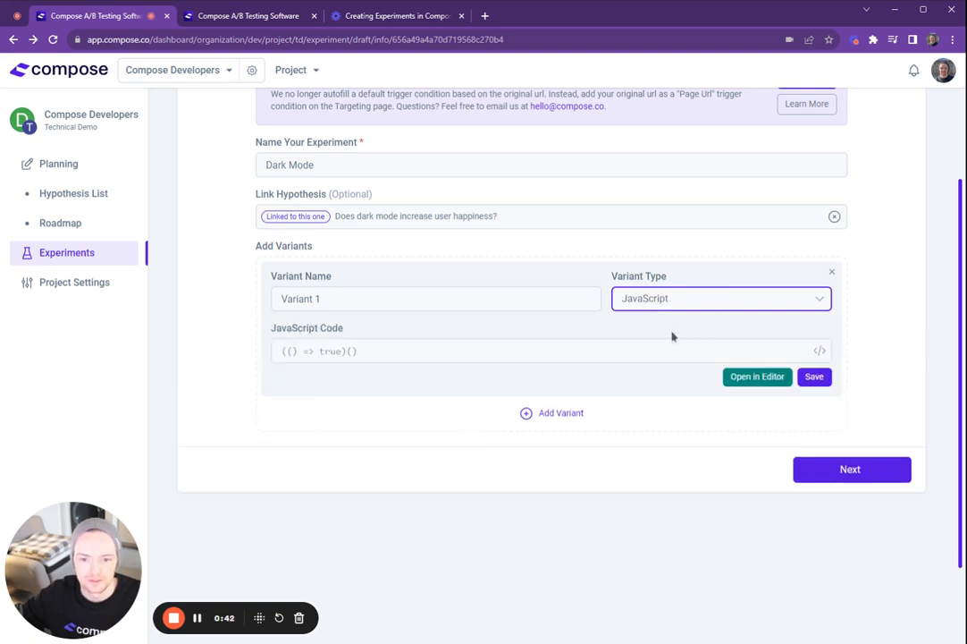
{"action": "scroll", "coordinate": [682, 330], "scroll_direction": "up", "scroll_amount": 2}
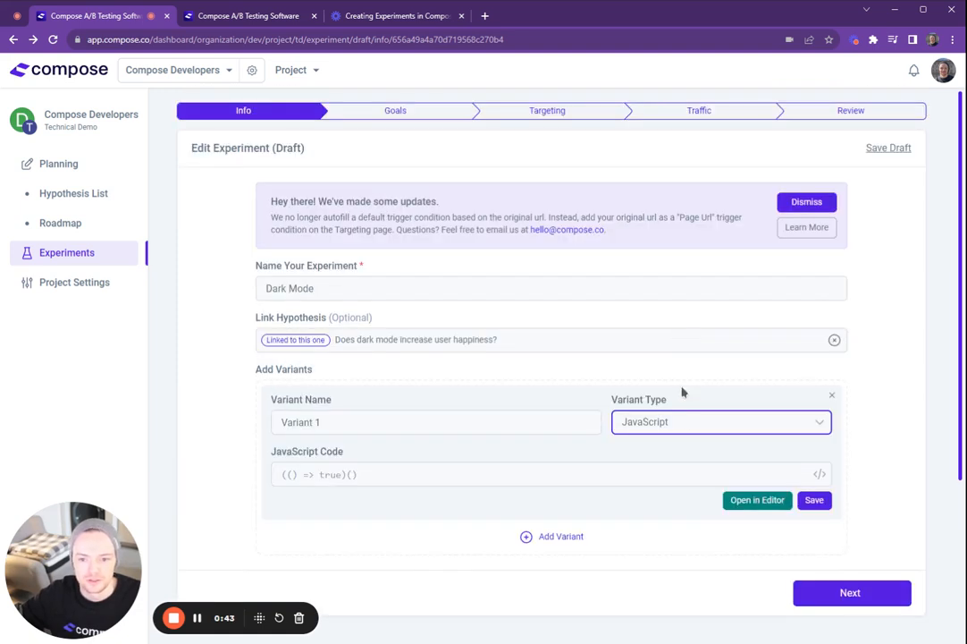
{"action": "left_click", "coordinate": [666, 451]}
{"action": "triple_click", "coordinate": [348, 424]}
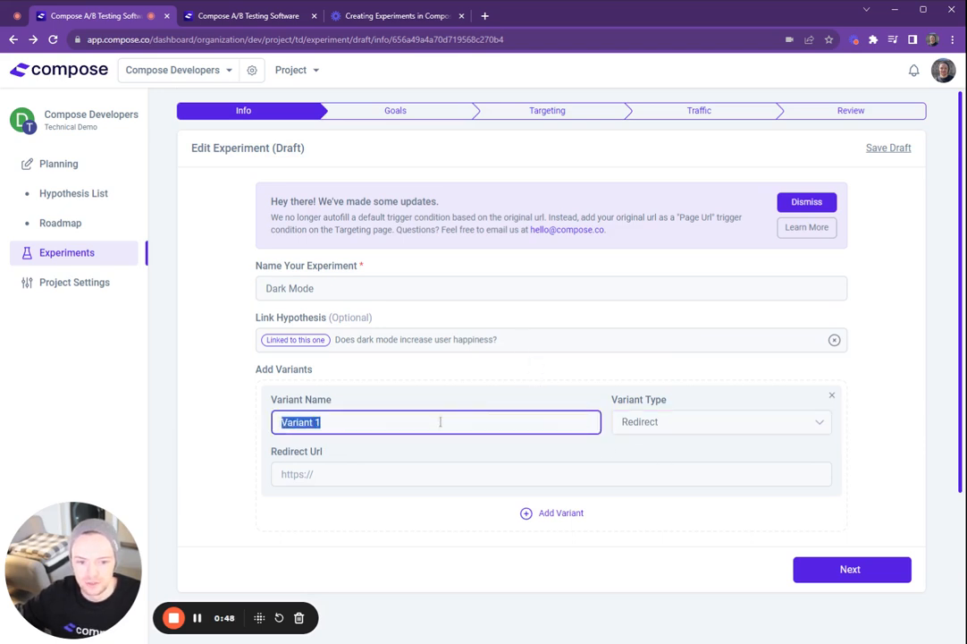
{"action": "left_click", "coordinate": [703, 392]}
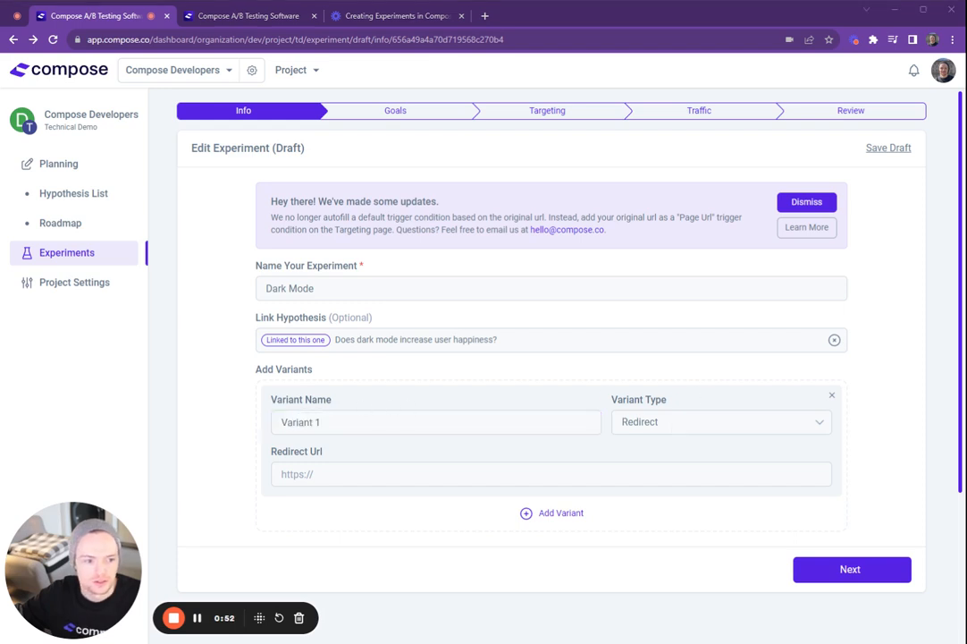
{"action": "left_click", "coordinate": [324, 474]}
{"action": "type", "text": "https://mysite.com/pdp"}
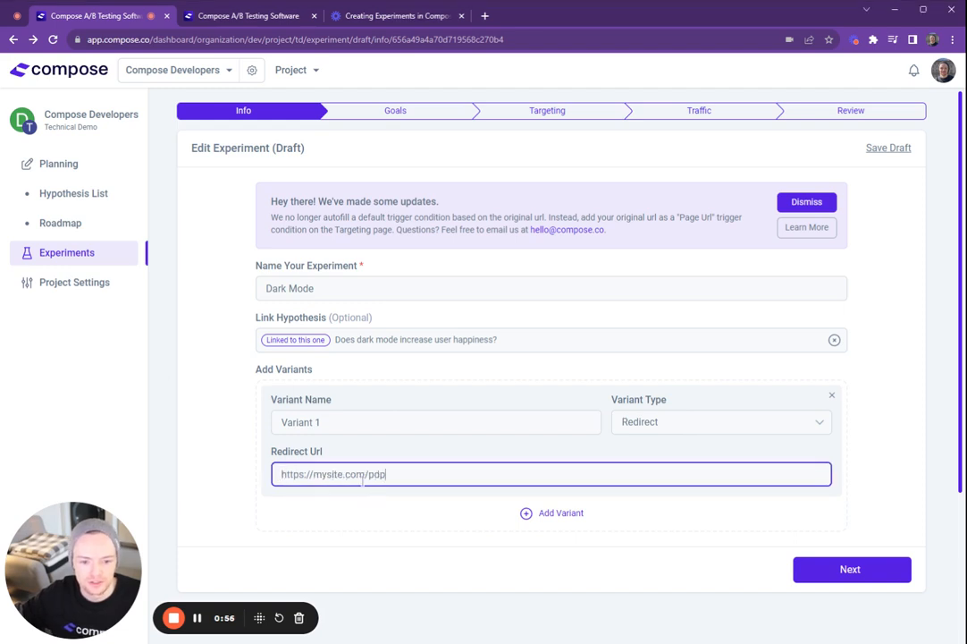
{"action": "type", "text": "-darkmode"}
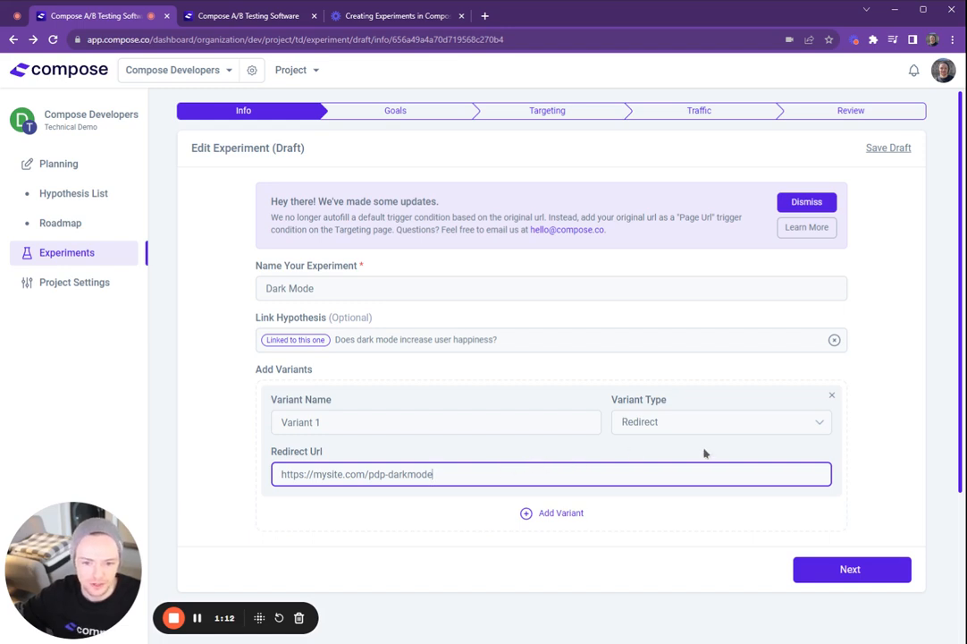
{"action": "left_click", "coordinate": [722, 433]}
{"action": "key", "text": "Down"}
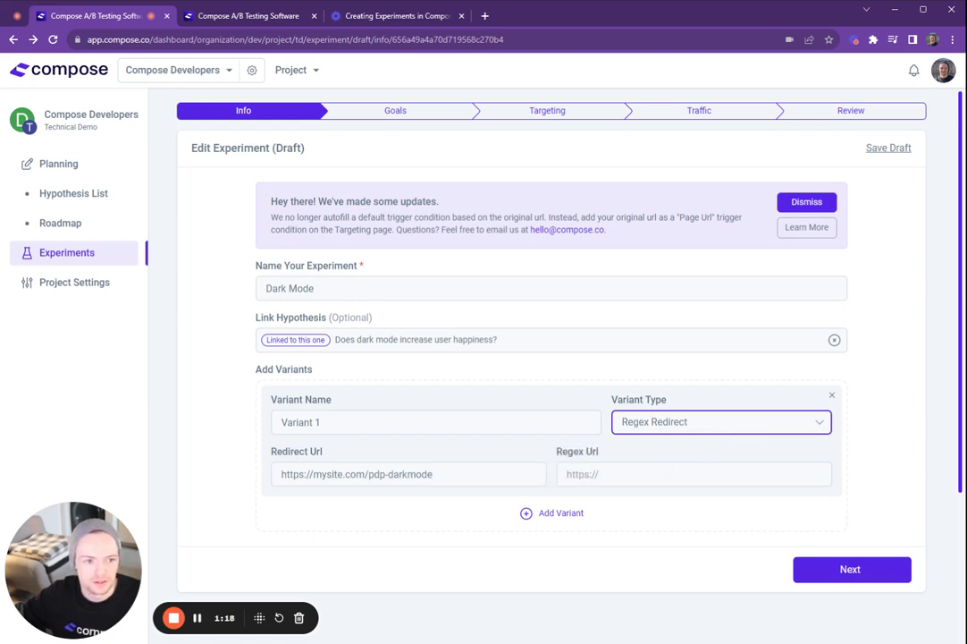
{"action": "key", "text": "alt+Tab"}
{"action": "left_click", "coordinate": [648, 475]}
{"action": "type", "text": "https://mysite\\.com/pdp-darkmode/(.+)"}
{"action": "key", "text": "BackSpace"}
{"action": "key", "text": "BackSpace"}
{"action": "key", "text": "BackSpace"}
{"action": "key", "text": "BackSpace"}
{"action": "type", "text": "1234"}
{"action": "double_click", "coordinate": [701, 478]}
{"action": "key", "text": "BackSpace"}
{"action": "key", "text": "BackSpace"}
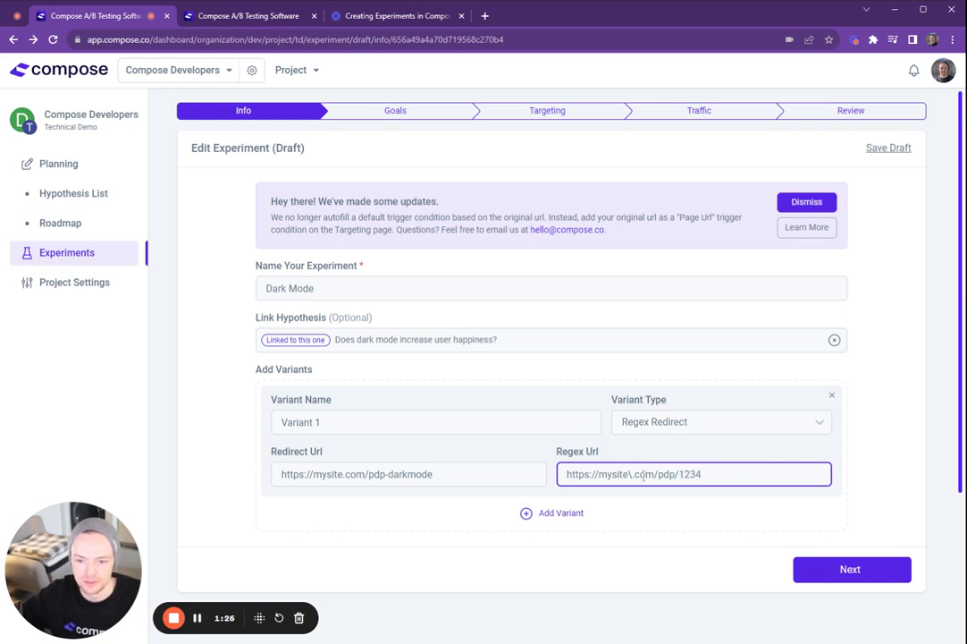
Replace the product ID 1234 at the end of the regex URL with the capture group (.+)
{"action": "left_click_drag", "start_coordinate": [678, 477], "coordinate": [731, 478]}
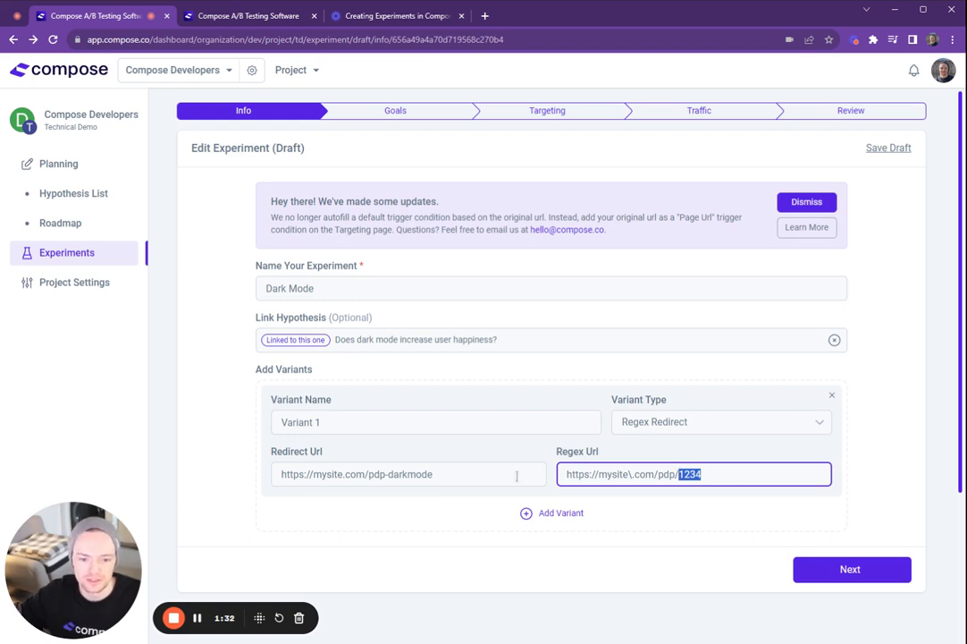
{"action": "left_click_drag", "start_coordinate": [514, 473], "coordinate": [279, 474]}
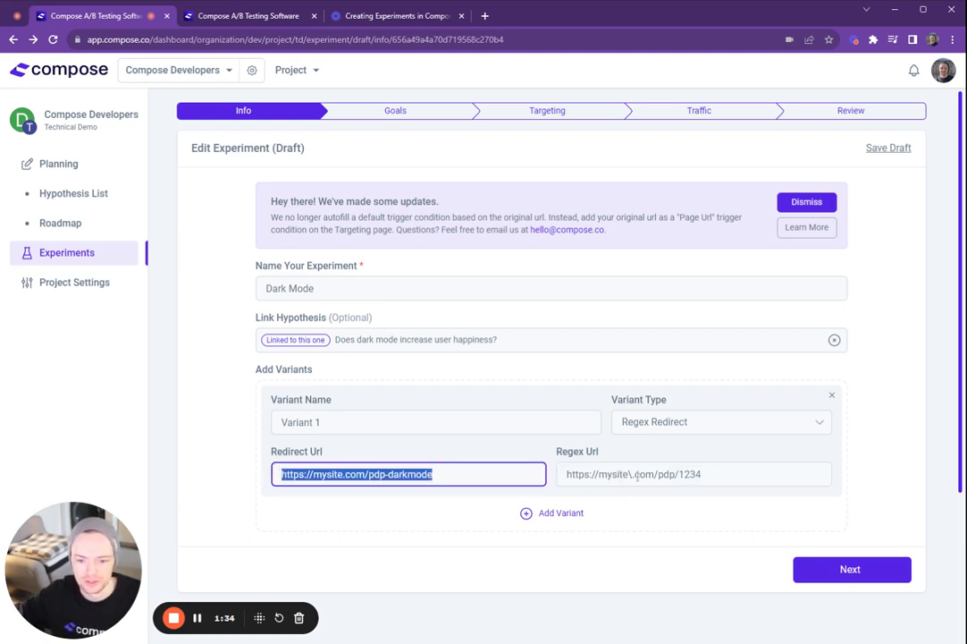
{"action": "left_click_drag", "start_coordinate": [629, 474], "coordinate": [635, 473]}
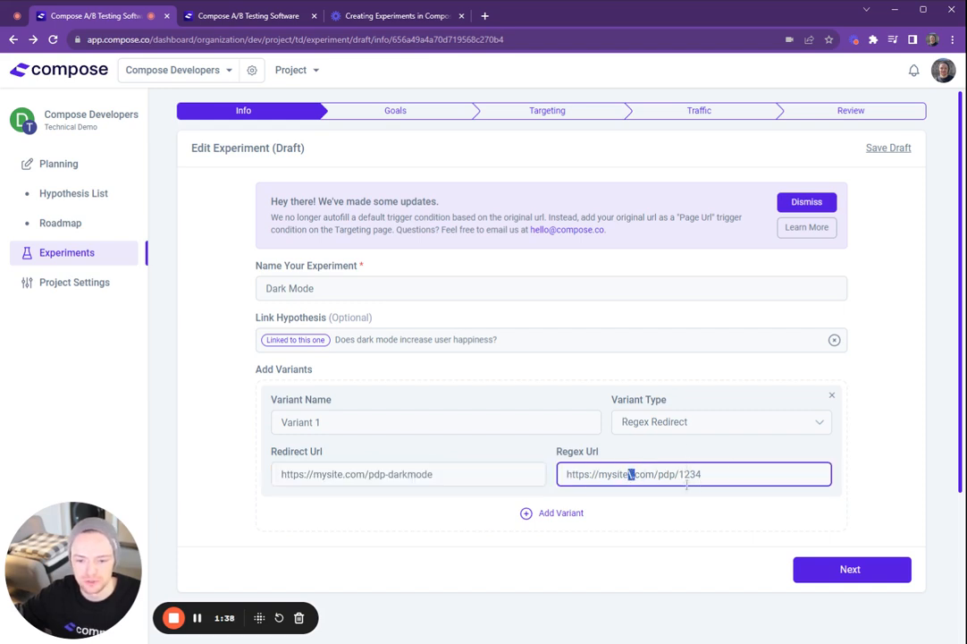
{"action": "left_click_drag", "start_coordinate": [679, 473], "coordinate": [718, 474]}
{"action": "type", "text": "(.+)"}
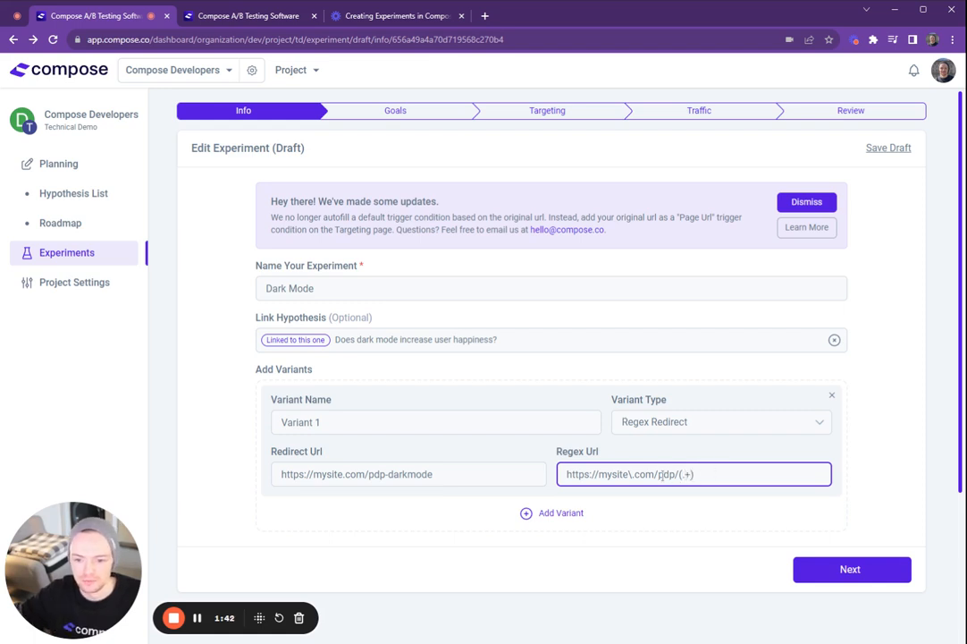
{"action": "left_click_drag", "start_coordinate": [659, 473], "coordinate": [679, 474]}
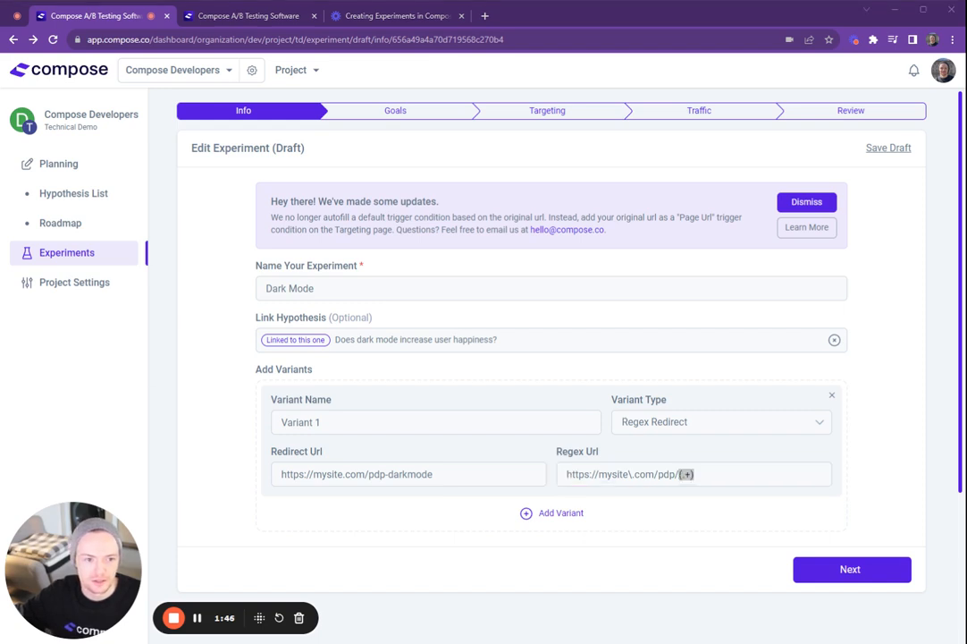
{"action": "left_click_drag", "start_coordinate": [442, 474], "coordinate": [229, 458]}
{"action": "type", "text": "https://mysite\\.com/pdp-darkmode/$1?view=new-pdp"}
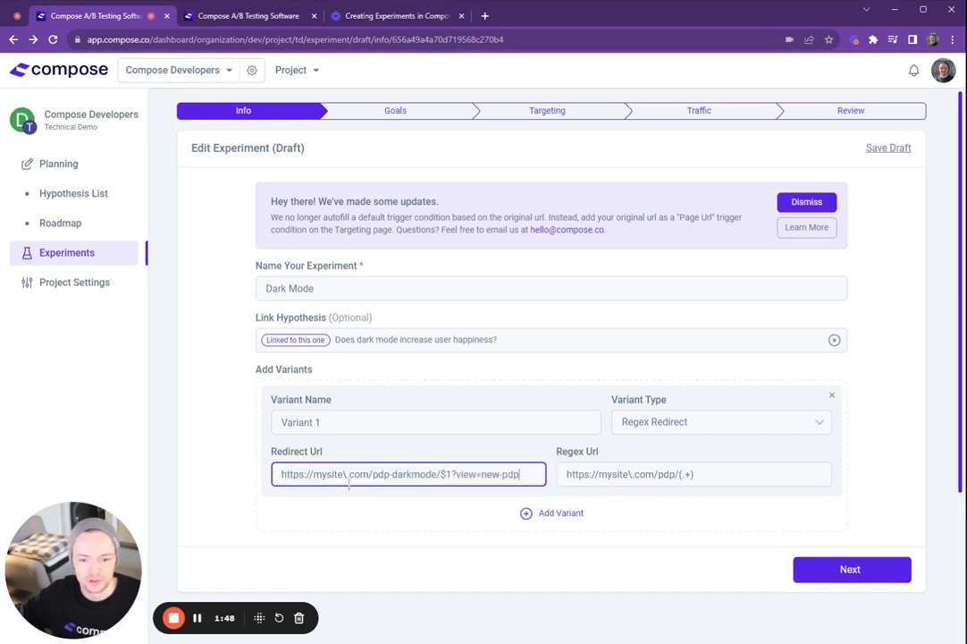
{"action": "left_click_drag", "start_coordinate": [452, 473], "coordinate": [439, 474]}
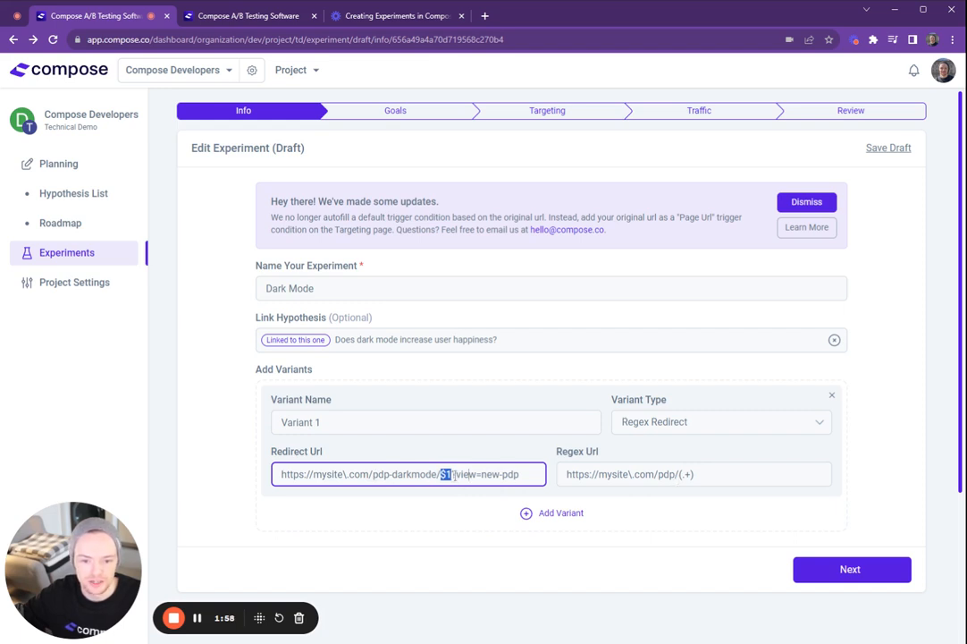
{"action": "left_click_drag", "start_coordinate": [520, 474], "coordinate": [451, 474]}
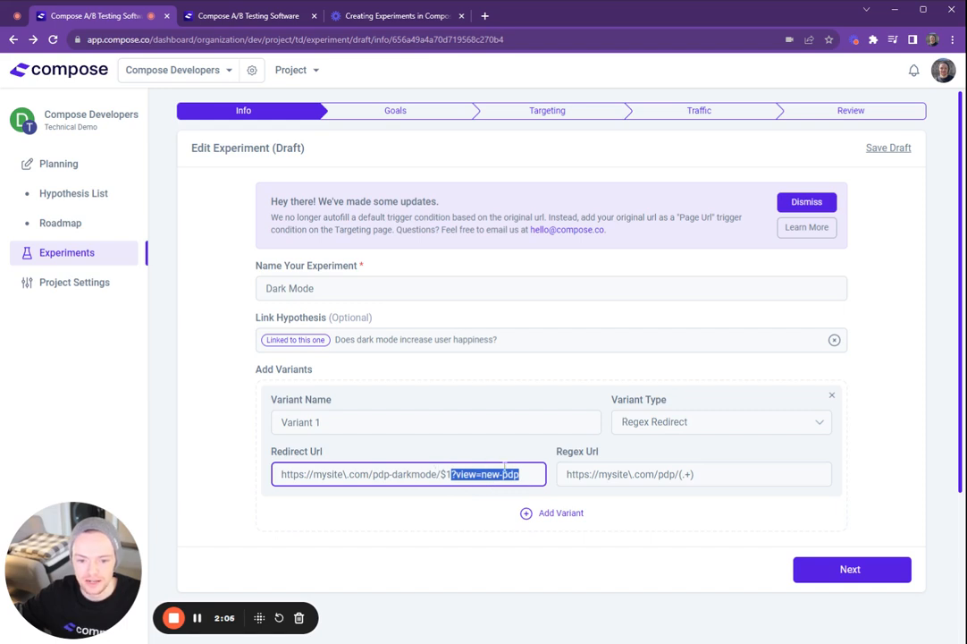
{"action": "left_click_drag", "start_coordinate": [417, 477], "coordinate": [372, 476]}
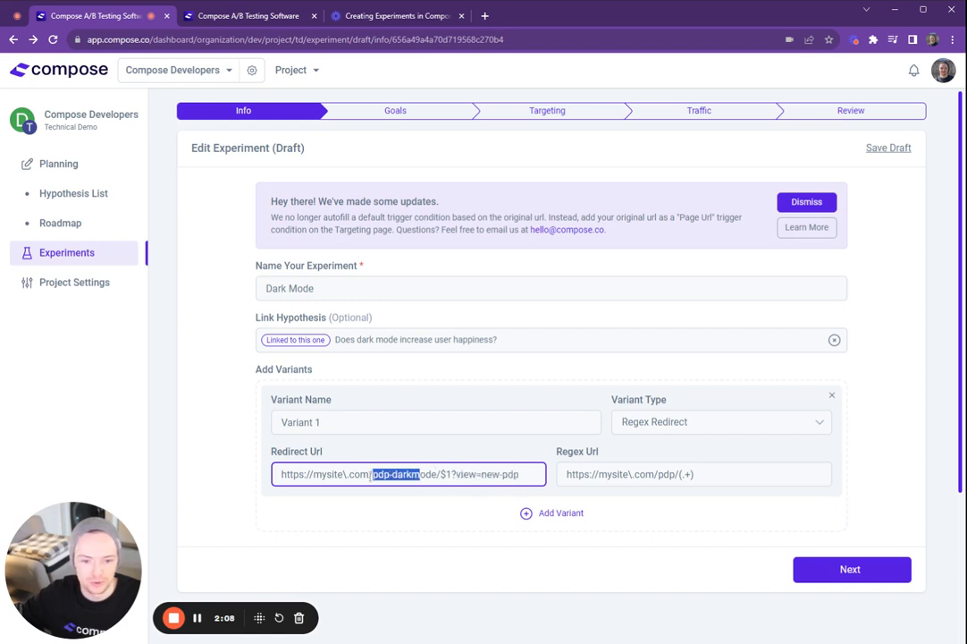
{"action": "left_click_drag", "start_coordinate": [693, 475], "coordinate": [658, 474]}
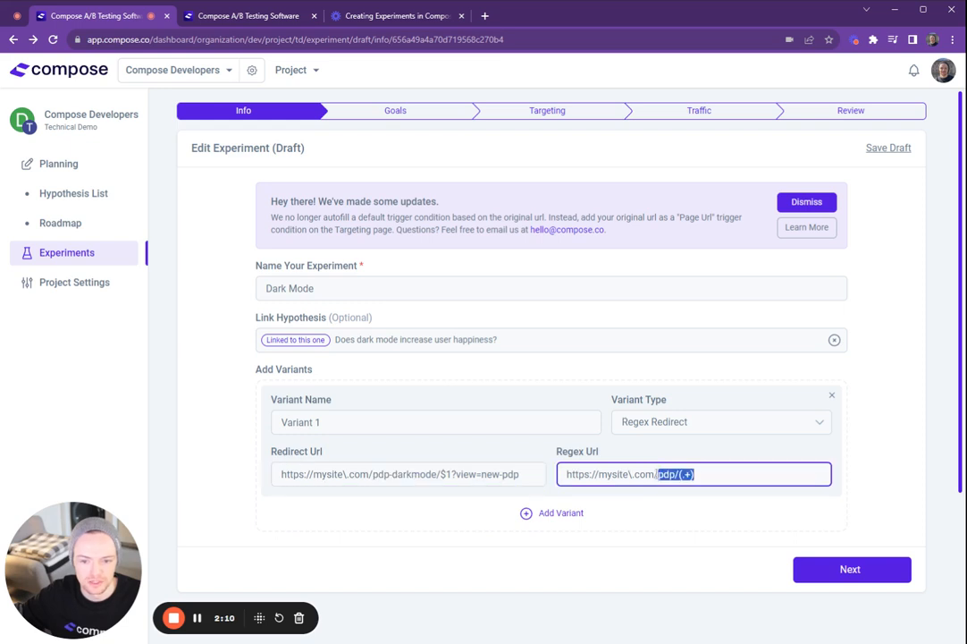
{"action": "left_click", "coordinate": [724, 476]}
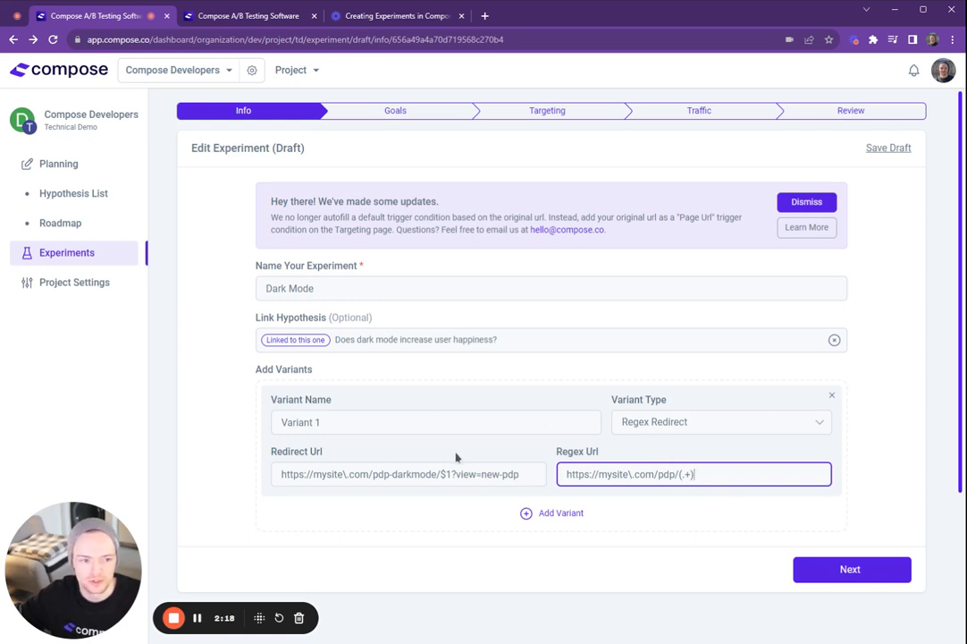
{"action": "left_click", "coordinate": [730, 429]}
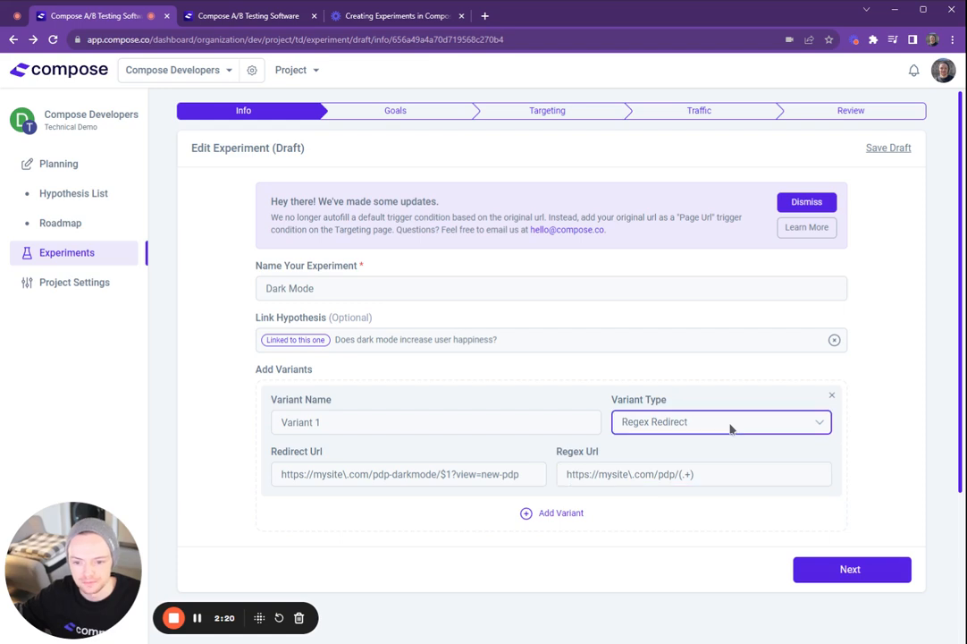
{"action": "key", "text": "Down"}
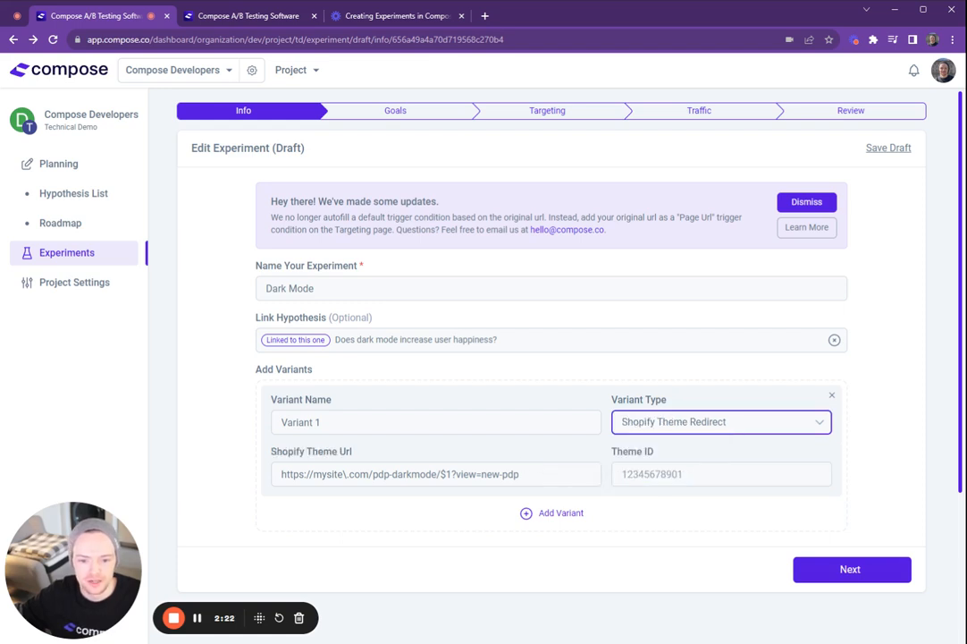
{"action": "triple_click", "coordinate": [540, 471]}
{"action": "type", "text": "https://mysite.com/pdp"}
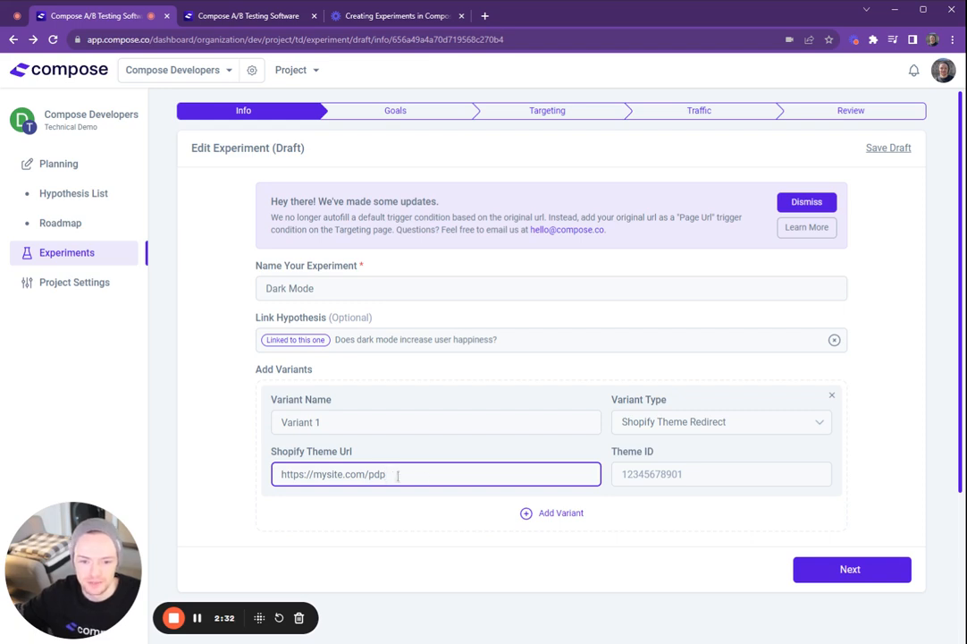
{"action": "left_click", "coordinate": [680, 476]}
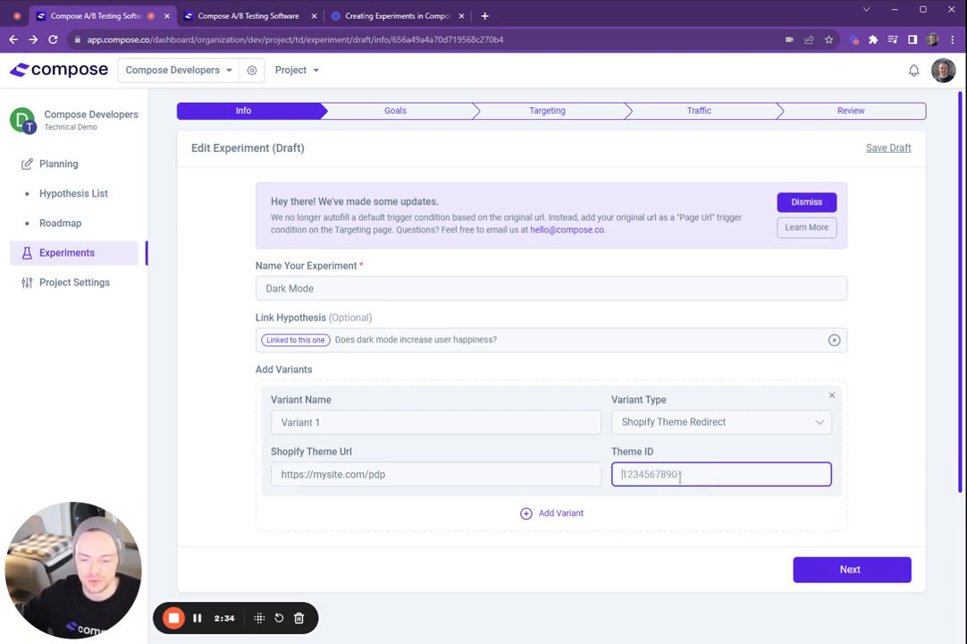
{"action": "type", "text": "1234"}
{"action": "left_click_drag", "start_coordinate": [655, 474], "coordinate": [590, 466]}
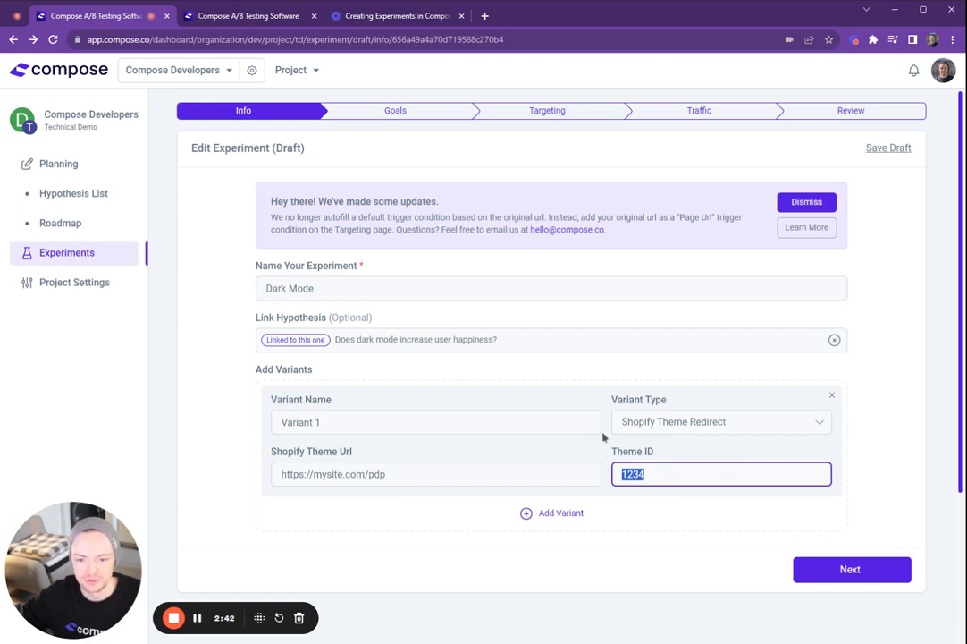
Change Variant 1's type to JavaScript and save a snippet turning my-button yellow and dispatching goal:yellow_button_click when it is clicked
{"action": "left_click", "coordinate": [704, 431]}
{"action": "left_click", "coordinate": [710, 479]}
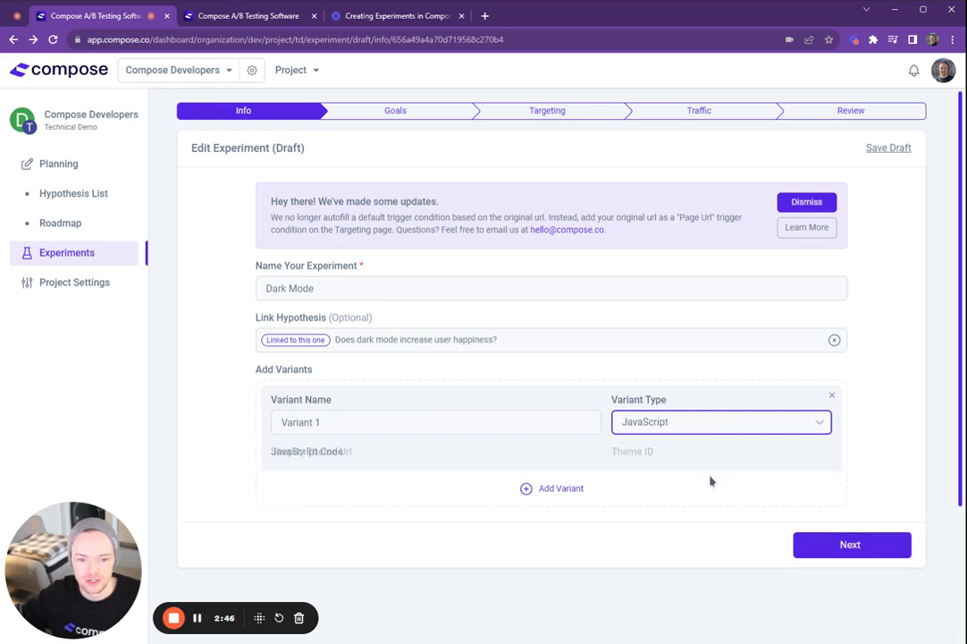
{"action": "left_click", "coordinate": [629, 471]}
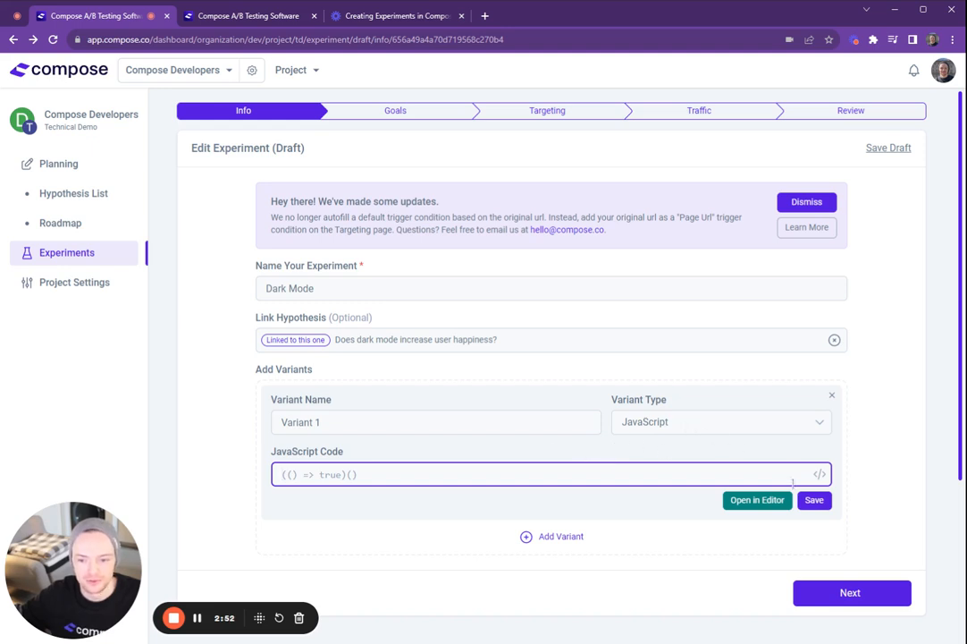
{"action": "key", "text": "alt+Tab"}
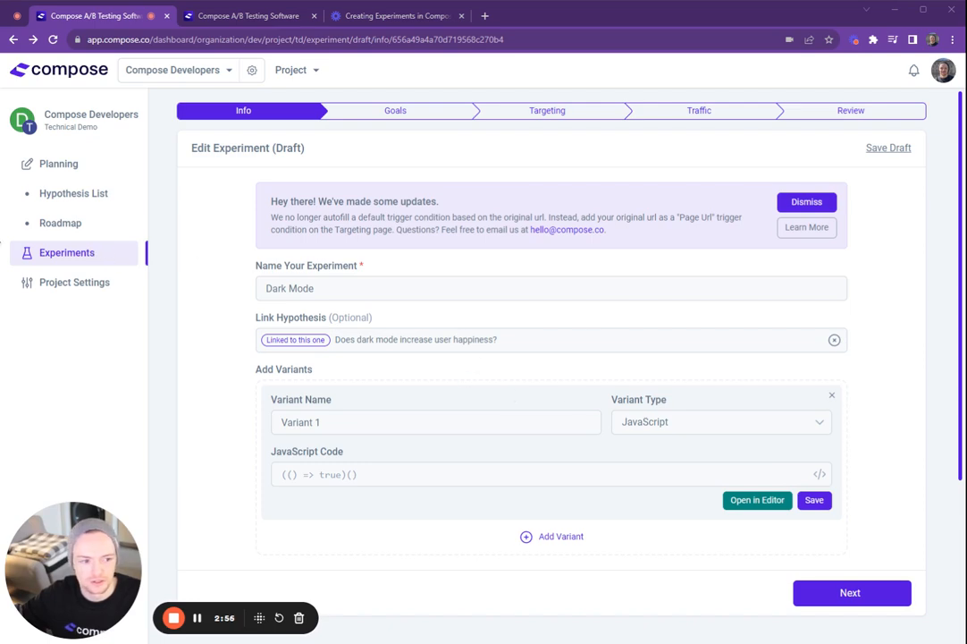
{"action": "left_click", "coordinate": [760, 501]}
{"action": "type", "text": "(() => {   const button = document.getElementById('my-button')   button.style.backgroundColor = 'yellow'    button.addEventListener('click', ()=>{     window.compose.dispatchEvent(new Event('goal:yellow_button_click'))   }) })();"}
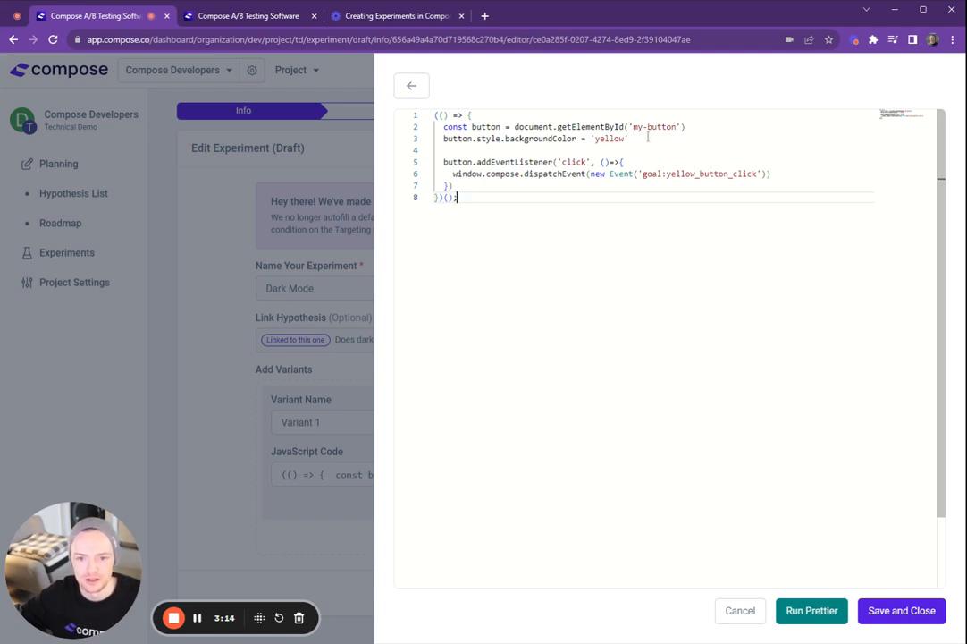
{"action": "left_click_drag", "start_coordinate": [648, 137], "coordinate": [435, 126]}
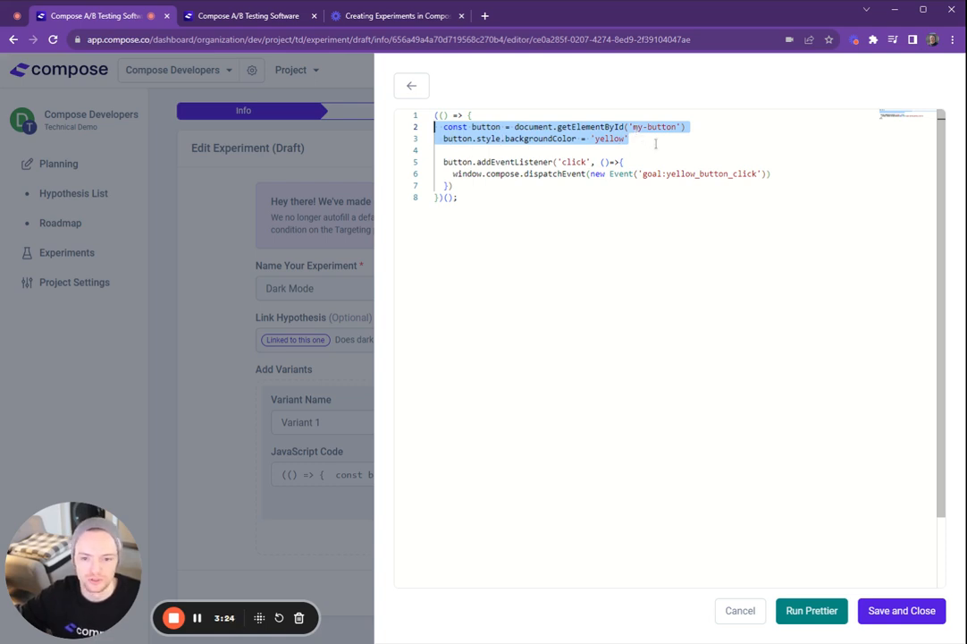
{"action": "left_click", "coordinate": [932, 617]}
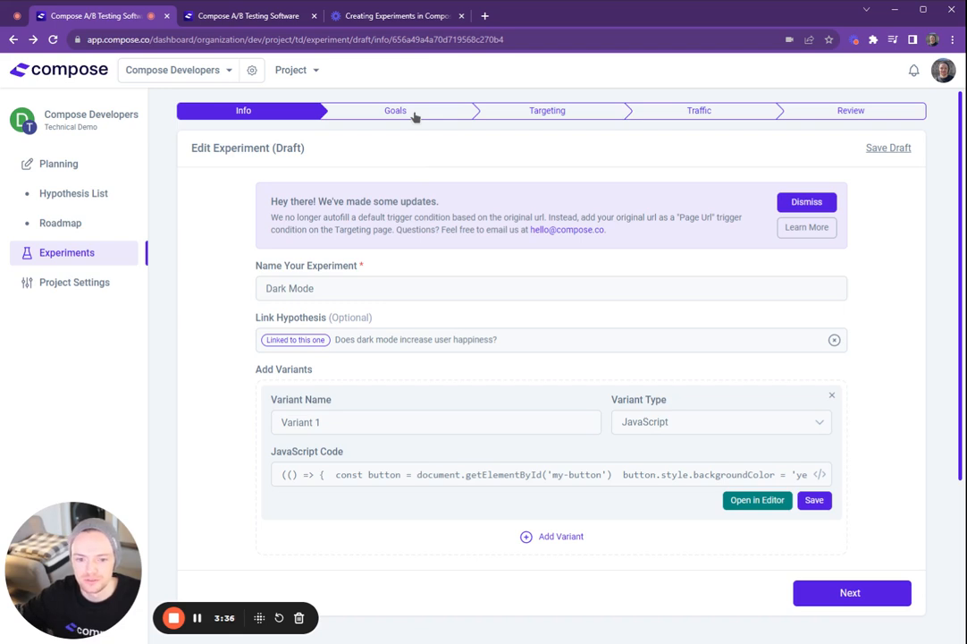
Add a custom goal named yellow_button_click with the description "Track how many people clicked the yellow button"
{"action": "left_click", "coordinate": [415, 117]}
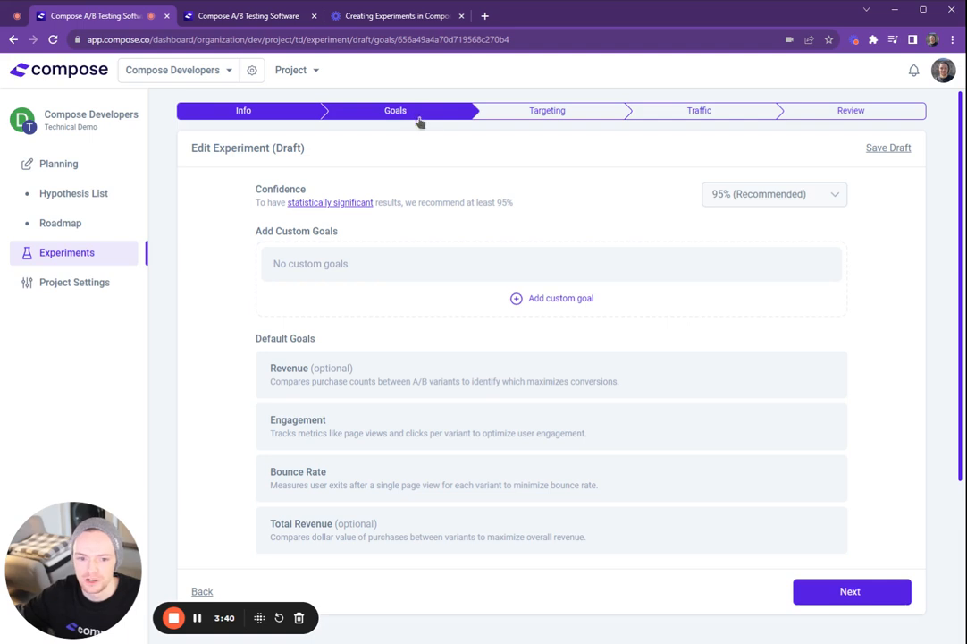
{"action": "left_click", "coordinate": [556, 300]}
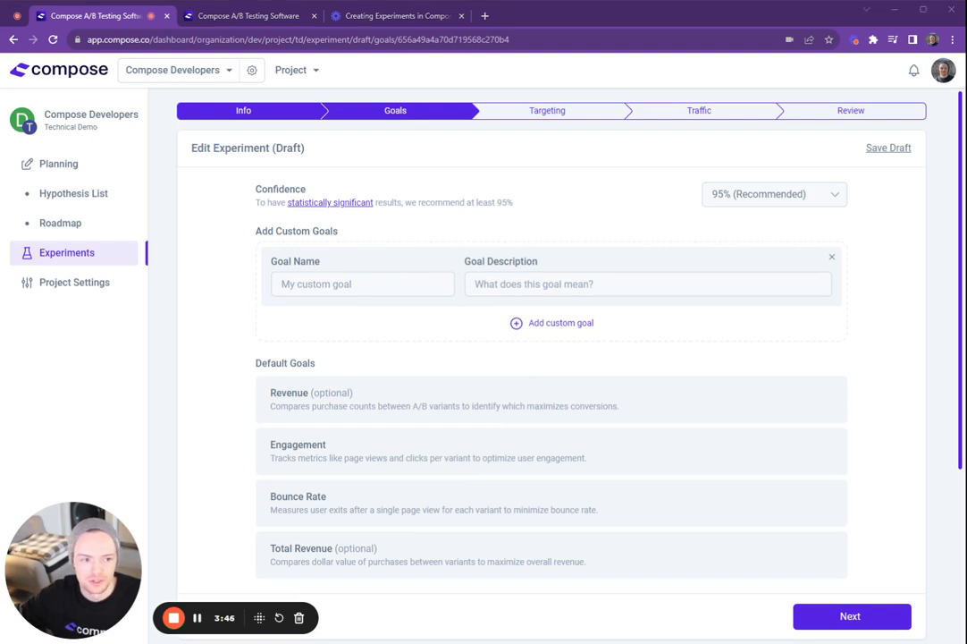
{"action": "left_click", "coordinate": [384, 284]}
{"action": "type", "text": "yellow_button_click"}
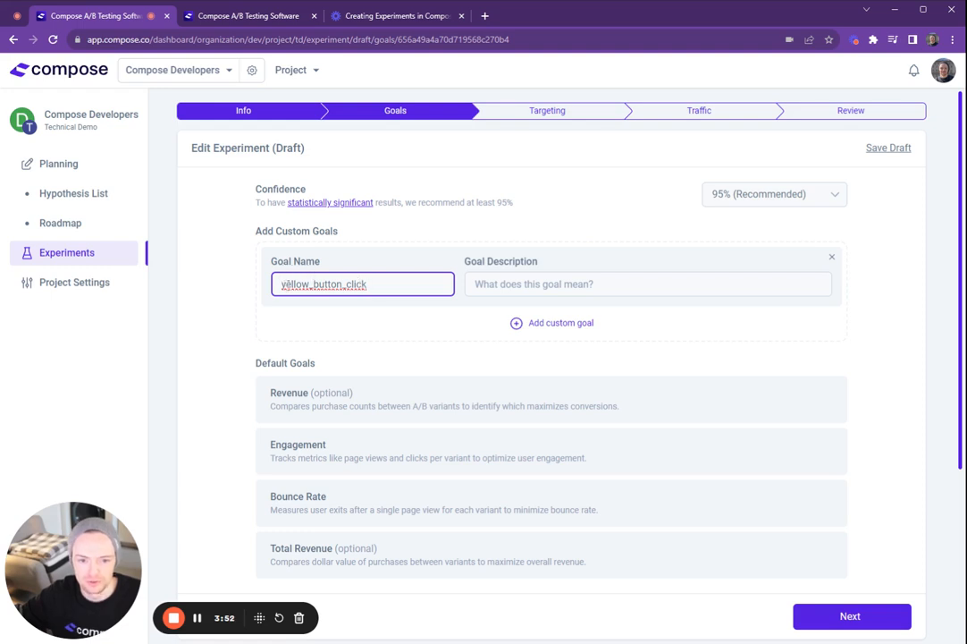
{"action": "key", "text": "alt+Tab"}
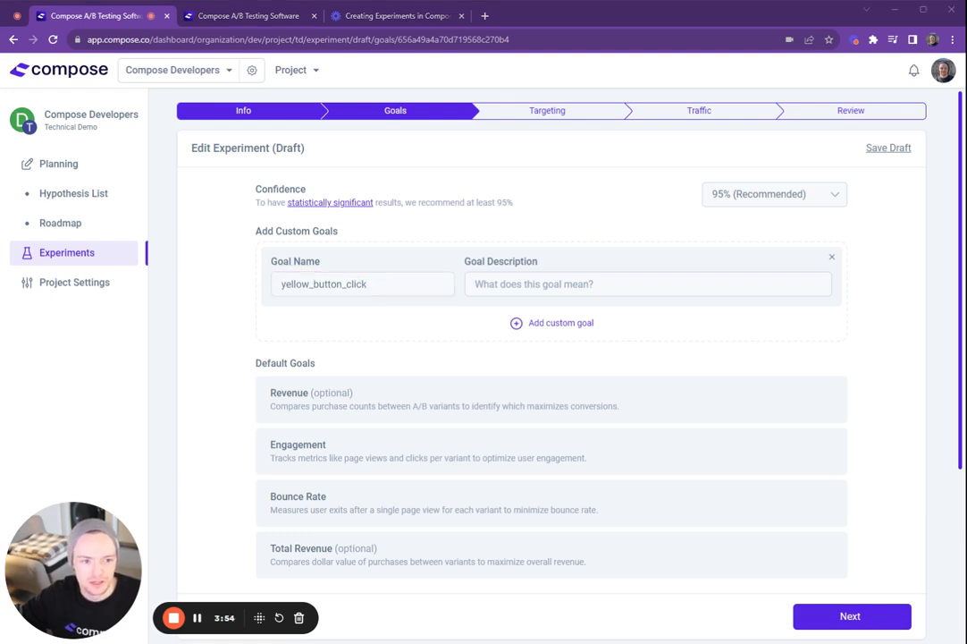
{"action": "left_click", "coordinate": [678, 283]}
{"action": "type", "text": "Track how many people clicked the yellow button"}
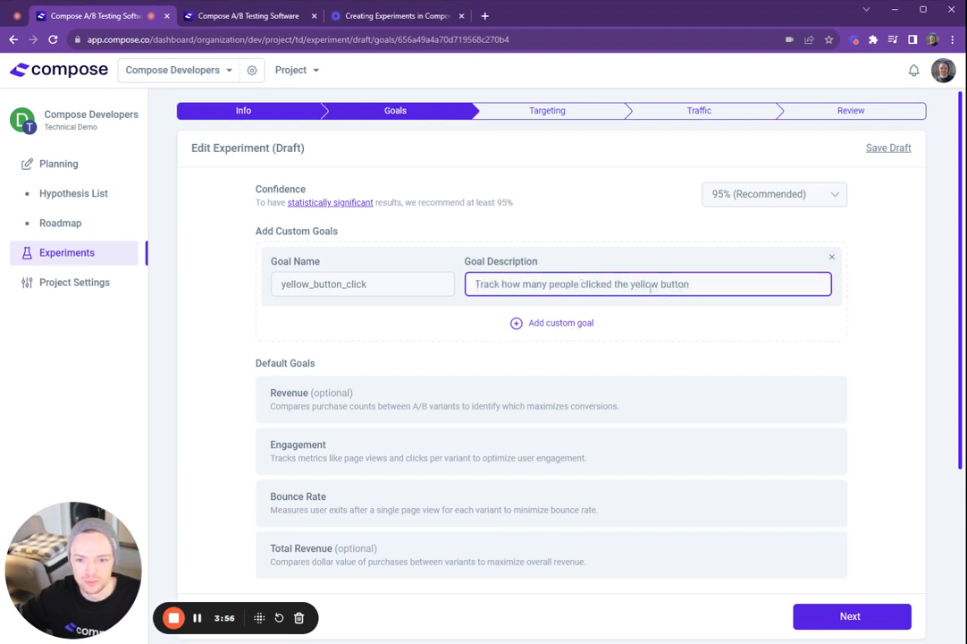
Reopen Variant 1's JavaScript snippet and examine the window.compose.dispatchEvent call, its goal: prefix and the goal name
{"action": "left_click", "coordinate": [285, 116]}
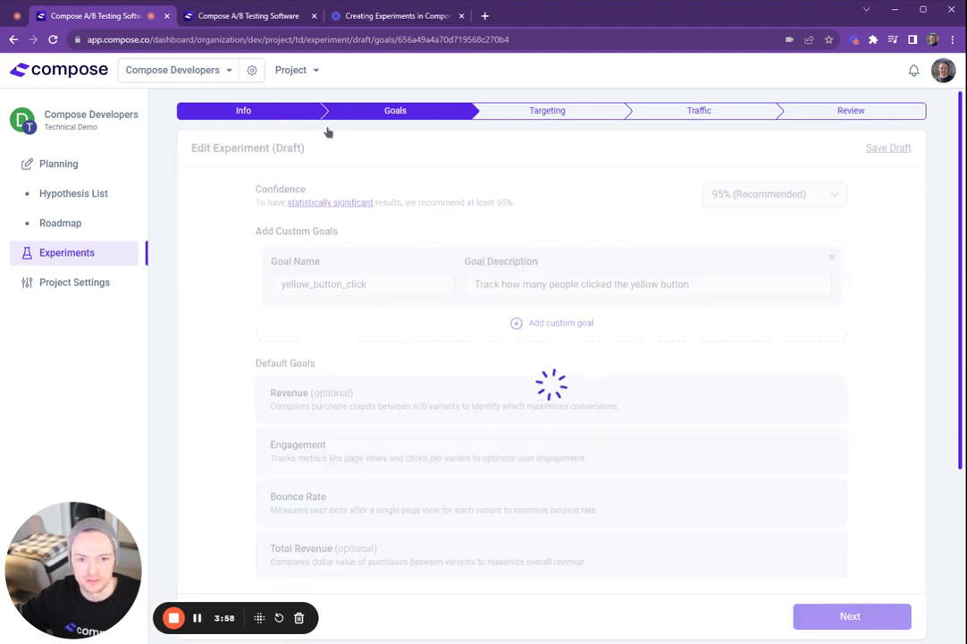
{"action": "left_click", "coordinate": [757, 500]}
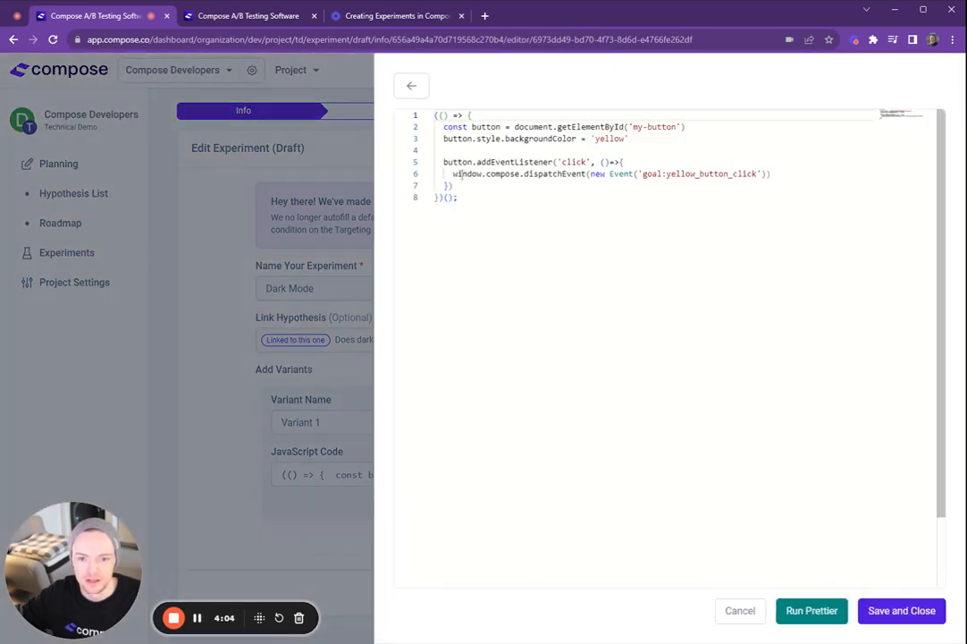
{"action": "left_click", "coordinate": [454, 173]}
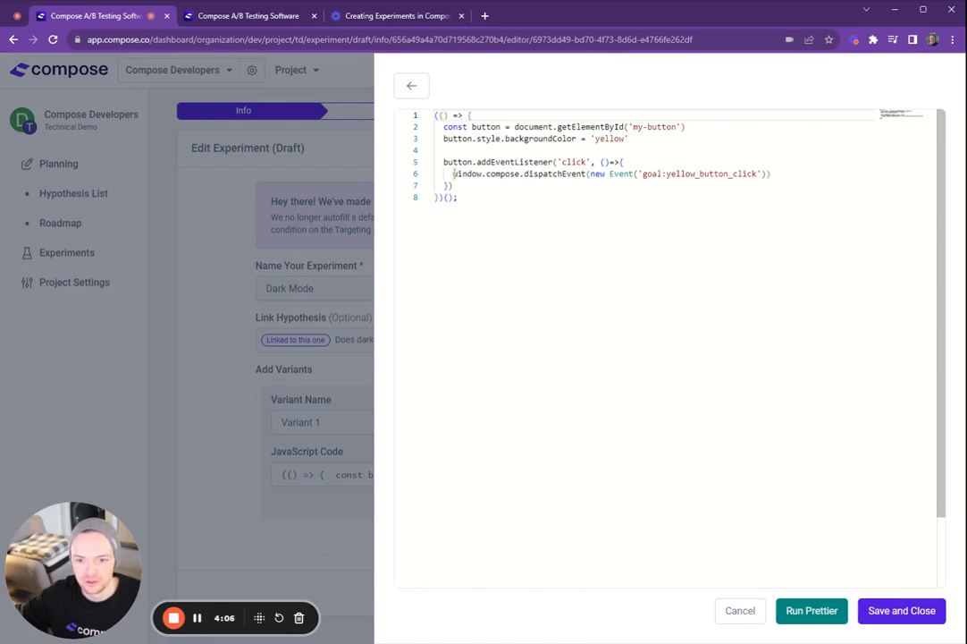
{"action": "key", "text": "ctrl+shift+Right"}
{"action": "key", "text": "ctrl+shift+Right"}
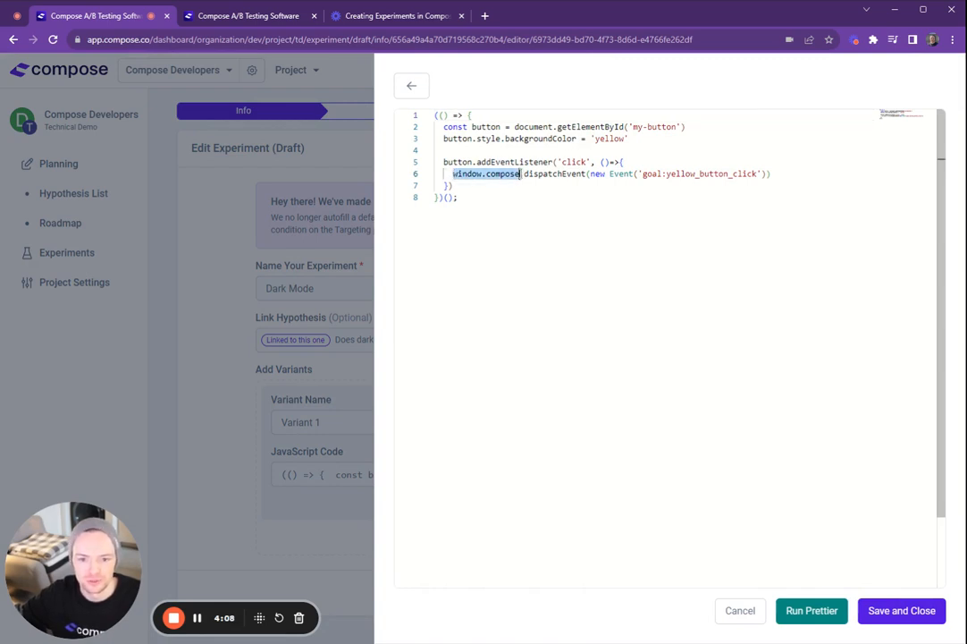
{"action": "double_click", "coordinate": [550, 174]}
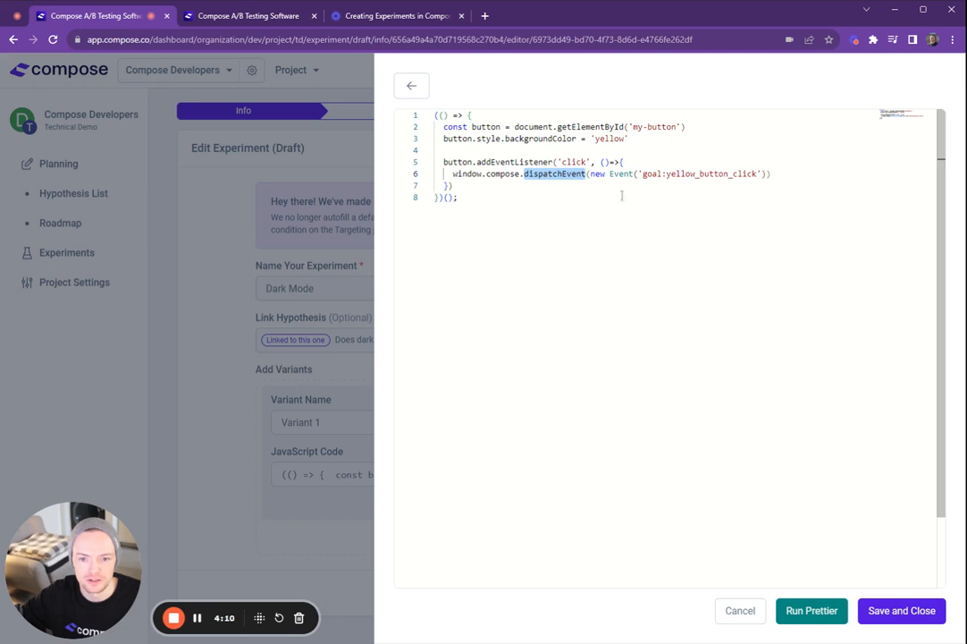
{"action": "left_click_drag", "start_coordinate": [591, 173], "coordinate": [766, 173]}
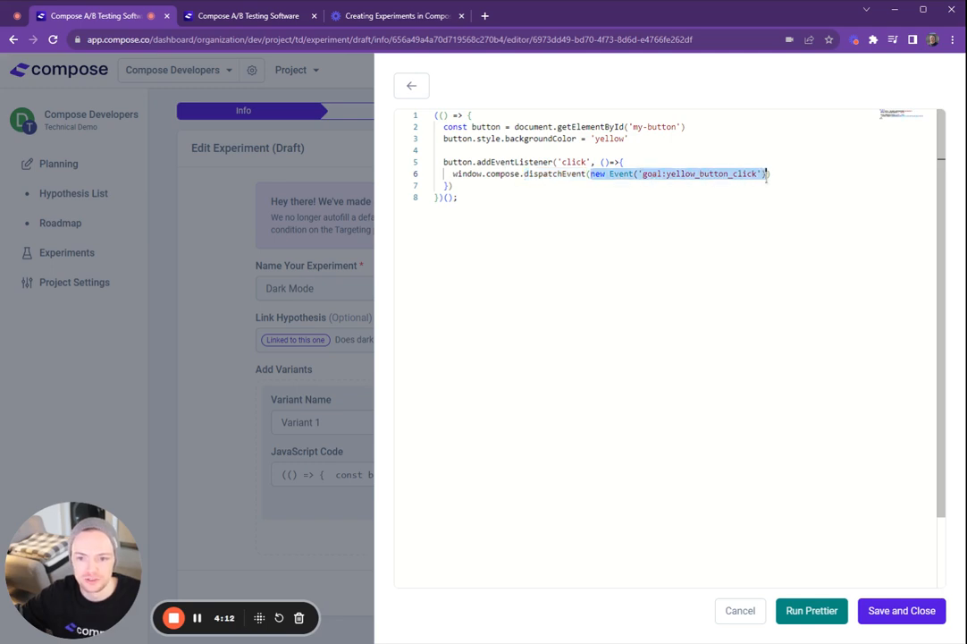
{"action": "left_click", "coordinate": [685, 203]}
{"action": "left_click_drag", "start_coordinate": [642, 174], "coordinate": [667, 174]}
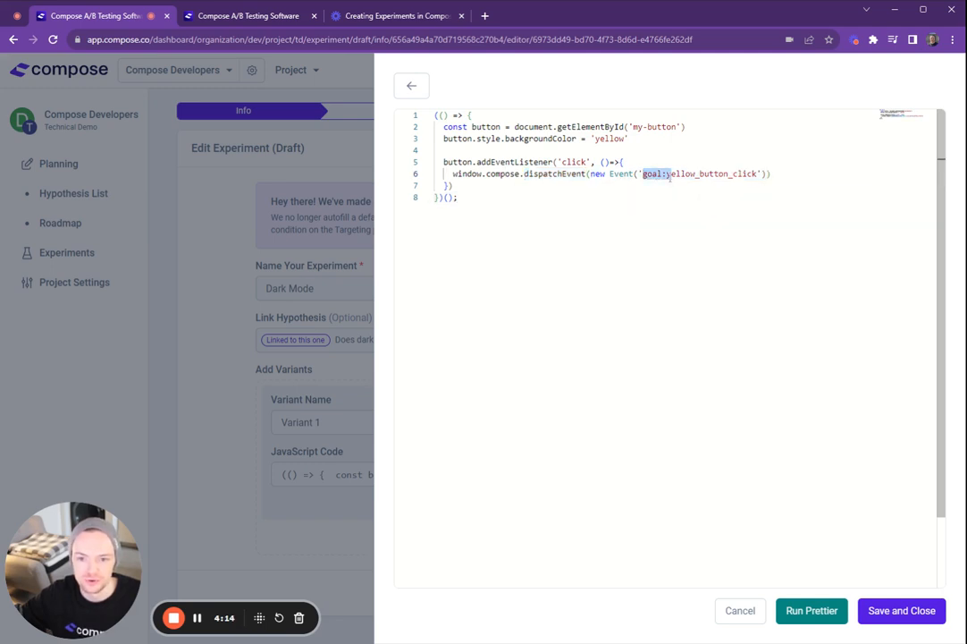
{"action": "left_click", "coordinate": [680, 174]}
{"action": "double_click", "coordinate": [680, 175]}
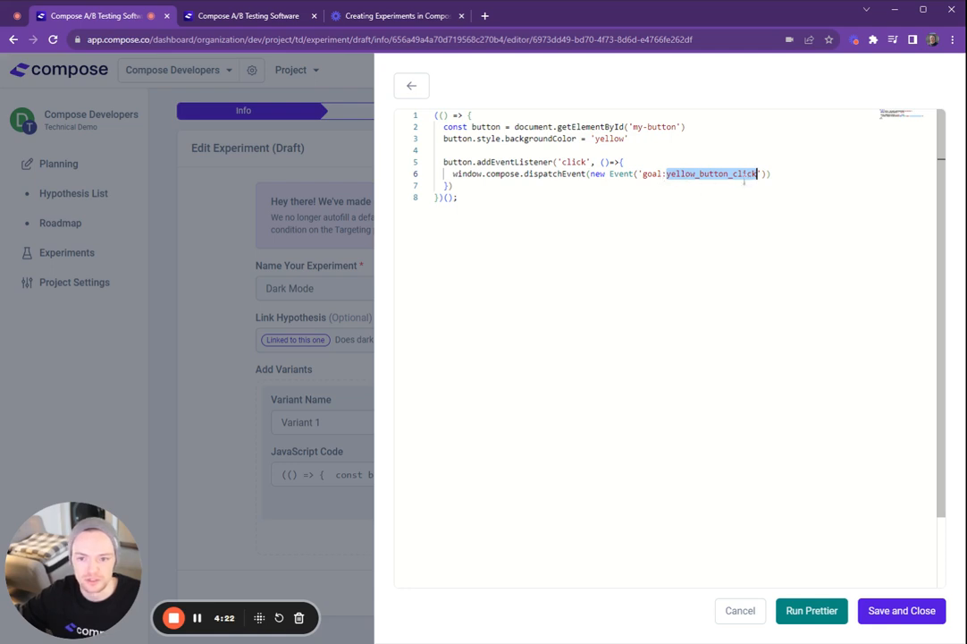
Review the snippet's click listener and dispatchEvent call, and save and close the code
{"action": "left_click", "coordinate": [703, 232]}
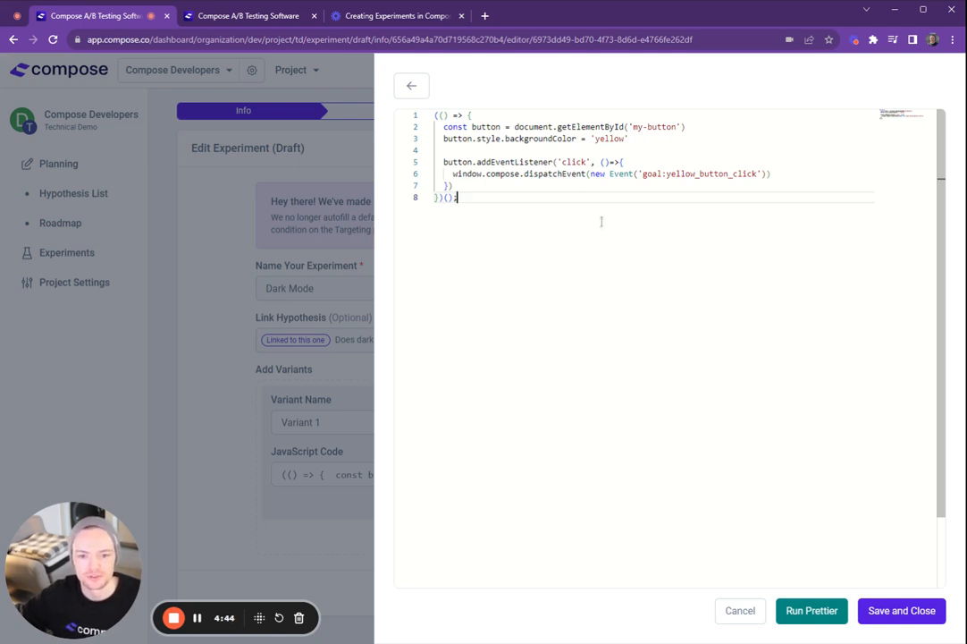
{"action": "left_click_drag", "start_coordinate": [495, 212], "coordinate": [436, 162]}
{"action": "left_click", "coordinate": [541, 194]}
{"action": "left_click_drag", "start_coordinate": [515, 174], "coordinate": [590, 175]}
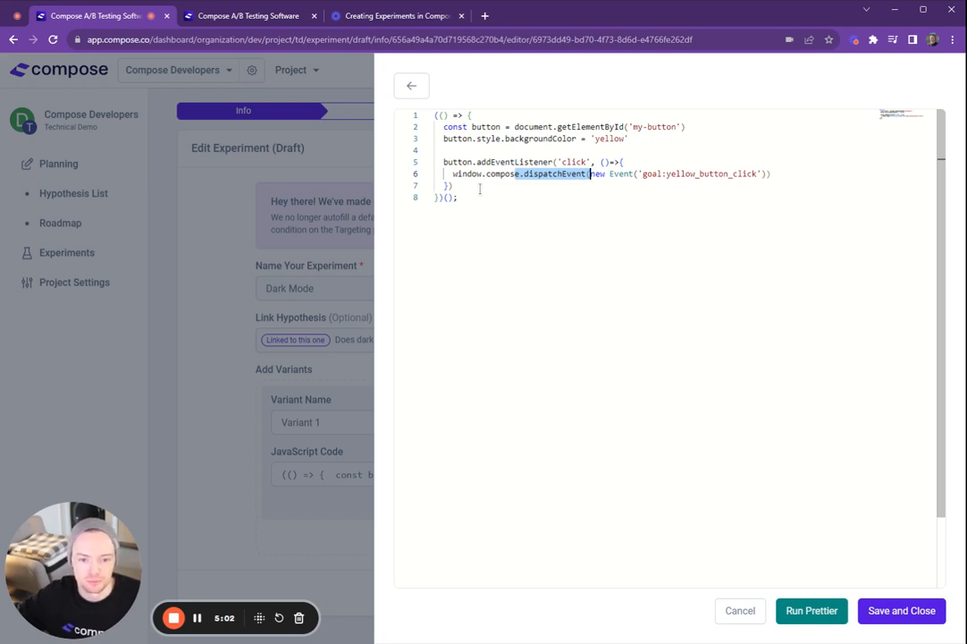
{"action": "left_click", "coordinate": [505, 191]}
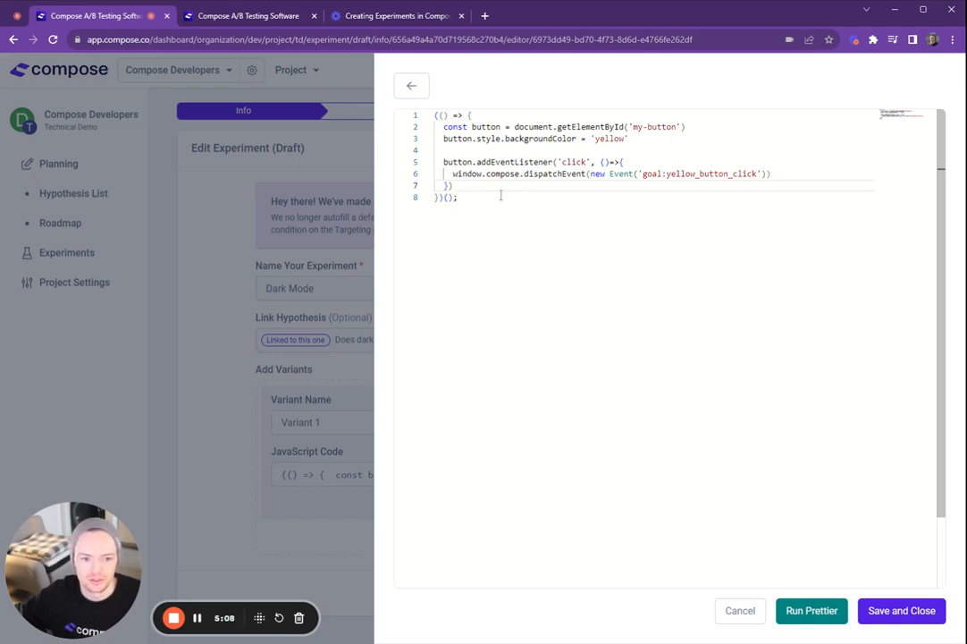
{"action": "left_click", "coordinate": [902, 610]}
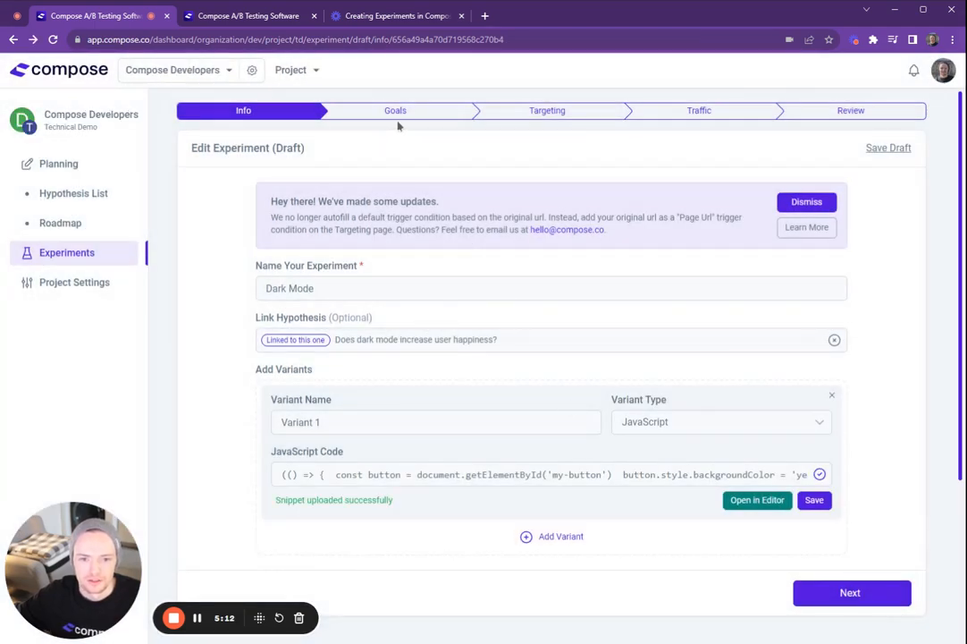
Return to the experiment's goal settings and look through the available confidence levels
{"action": "left_click", "coordinate": [340, 108]}
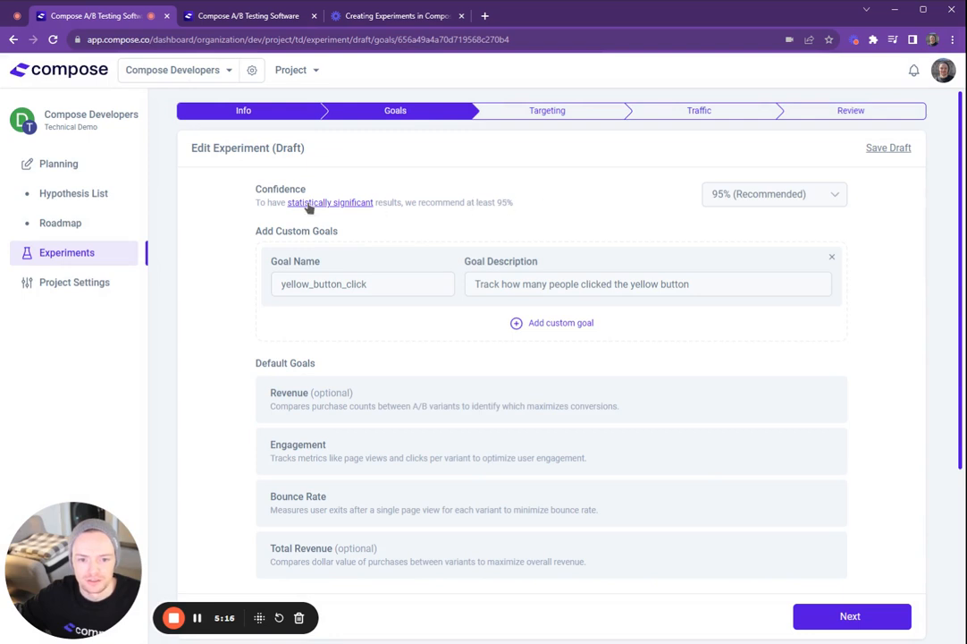
{"action": "left_click", "coordinate": [754, 203]}
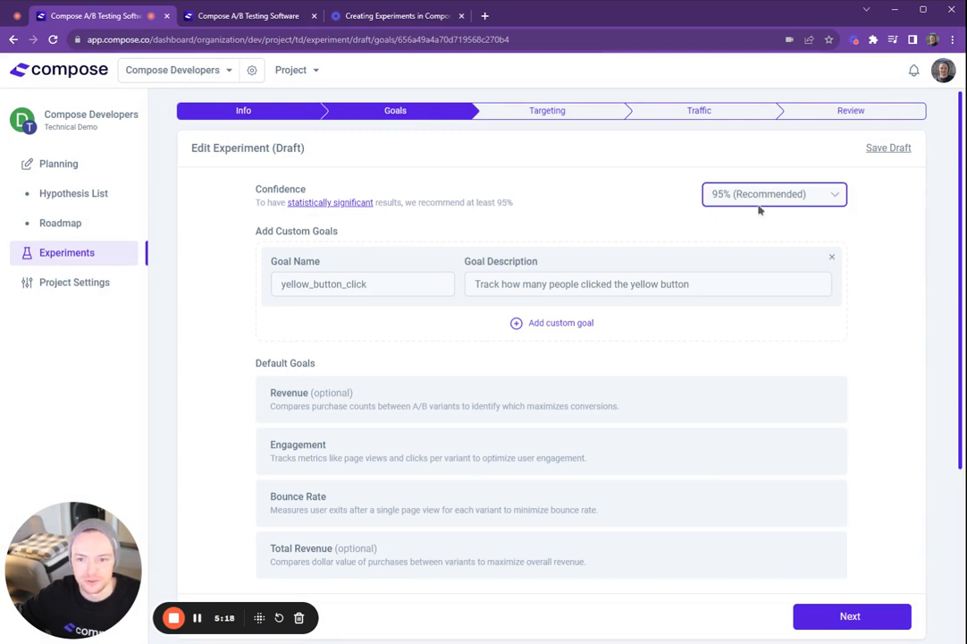
{"action": "key", "text": "Down"}
{"action": "key", "text": "Up"}
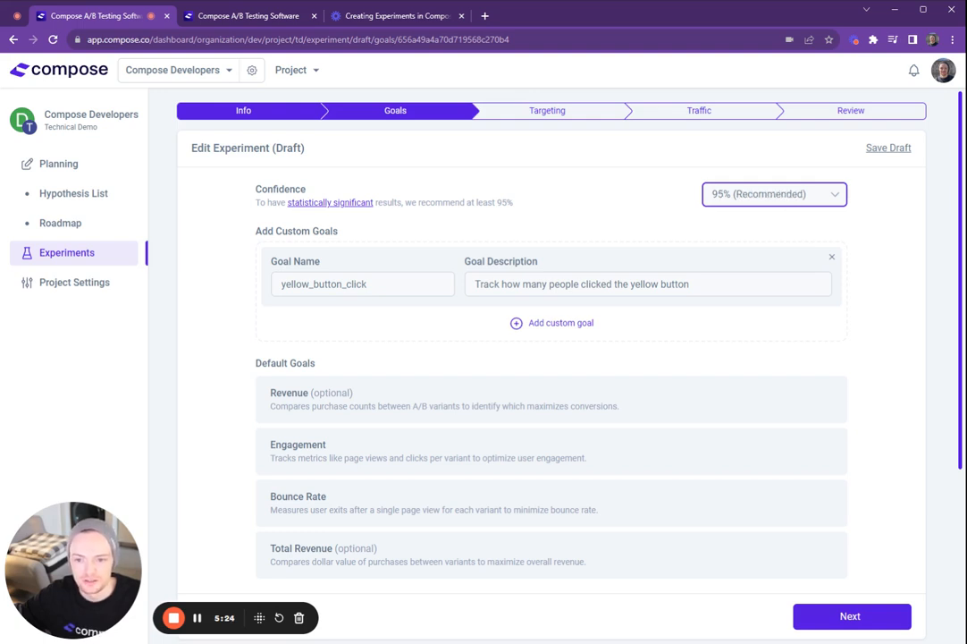
{"action": "key", "text": "Up"}
{"action": "key", "text": "Down"}
{"action": "left_click", "coordinate": [642, 209]}
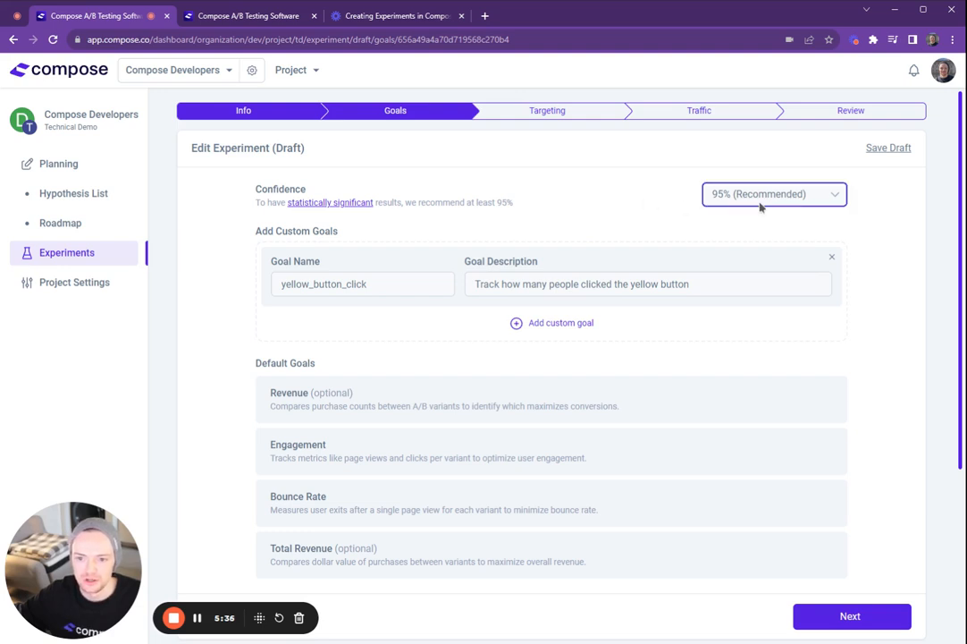
Try the 99% (Strict) and 90% (Low Traffic) confidence levels and switch back to 95% (Recommended)
{"action": "key", "text": "Down"}
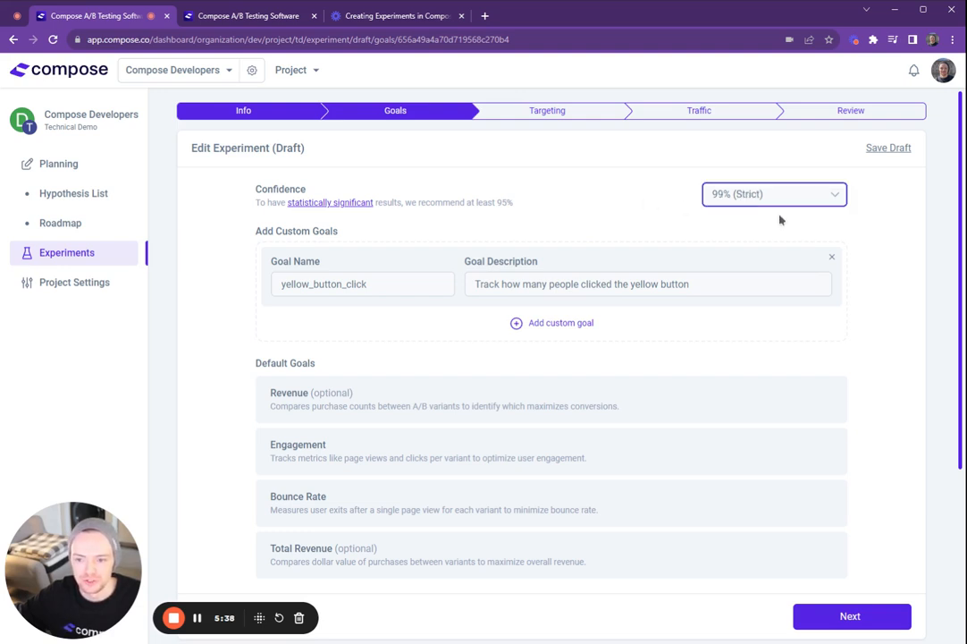
{"action": "key", "text": "Down"}
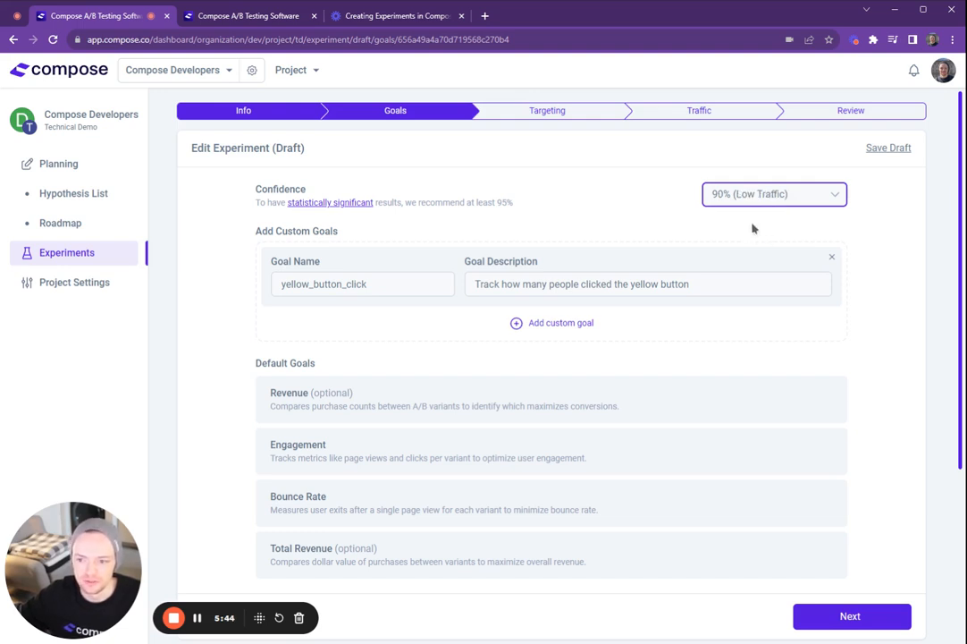
{"action": "left_click", "coordinate": [749, 224]}
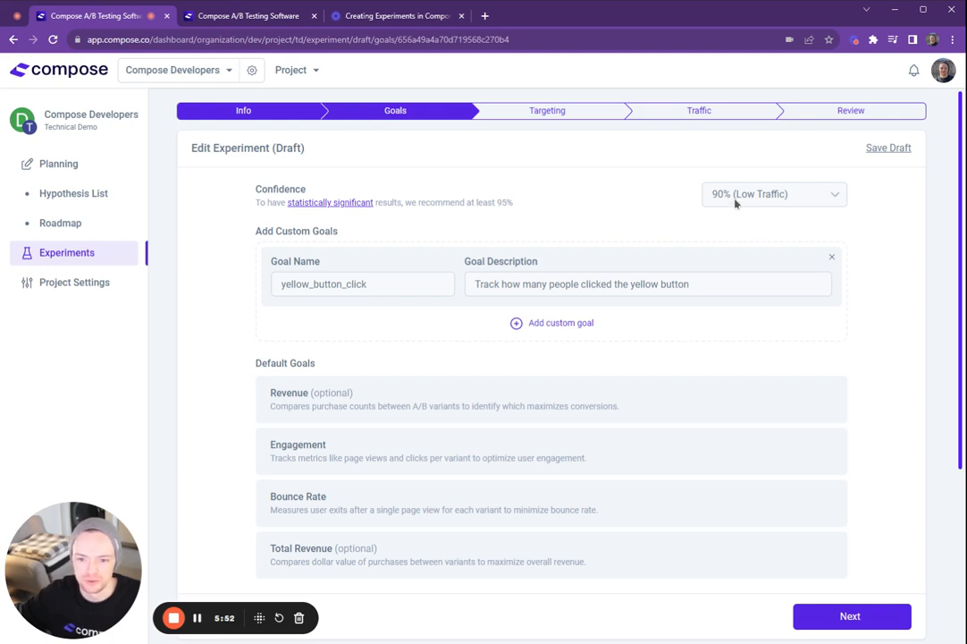
{"action": "left_click", "coordinate": [735, 203]}
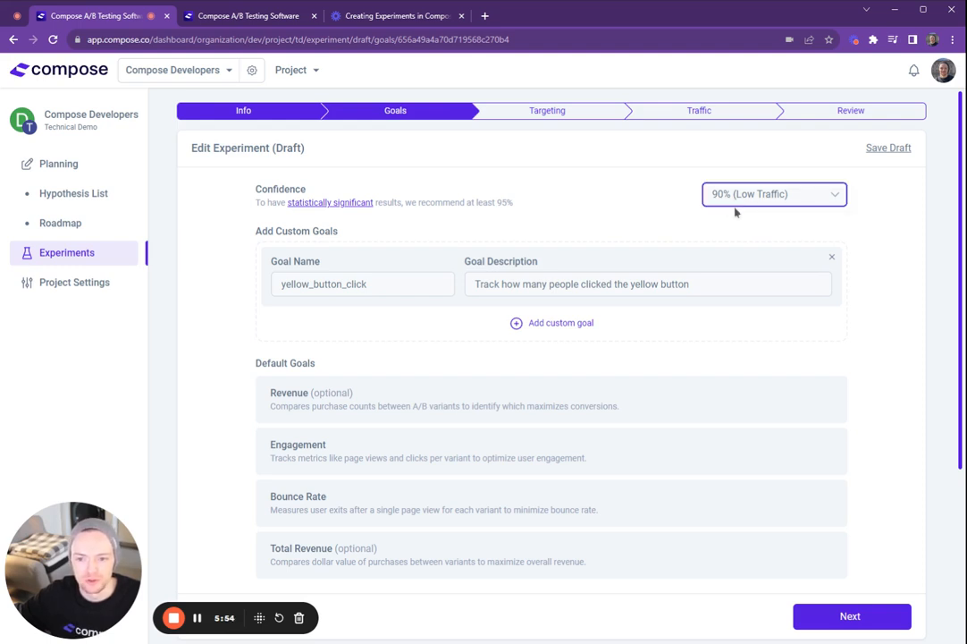
{"action": "left_click", "coordinate": [736, 228]}
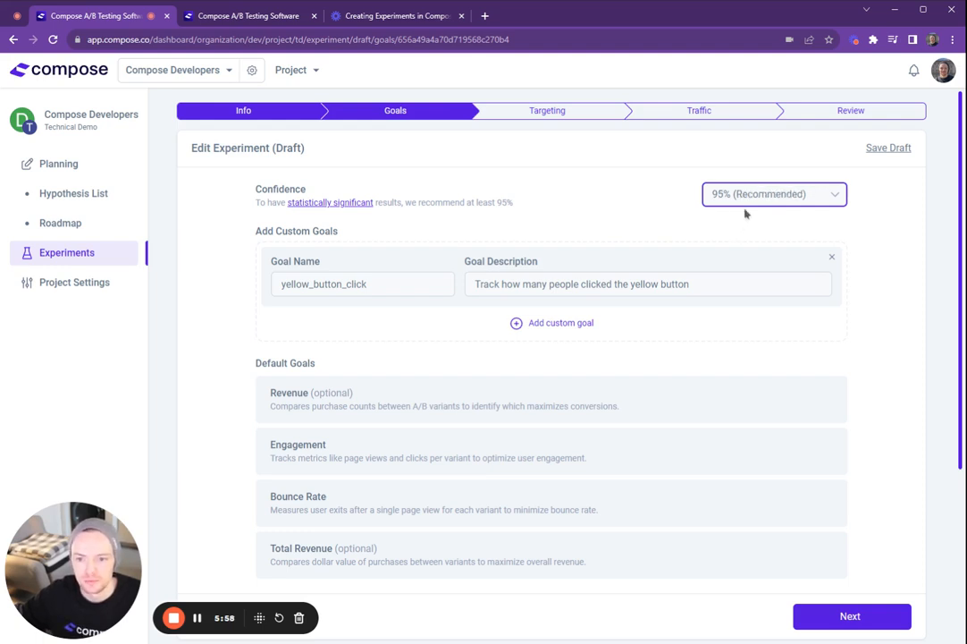
Compare the 99% (Strict) and 95% (Recommended) confidence levels, and set the confidence to 90% (Low Traffic)
{"action": "left_click", "coordinate": [750, 204]}
{"action": "left_click", "coordinate": [756, 219]}
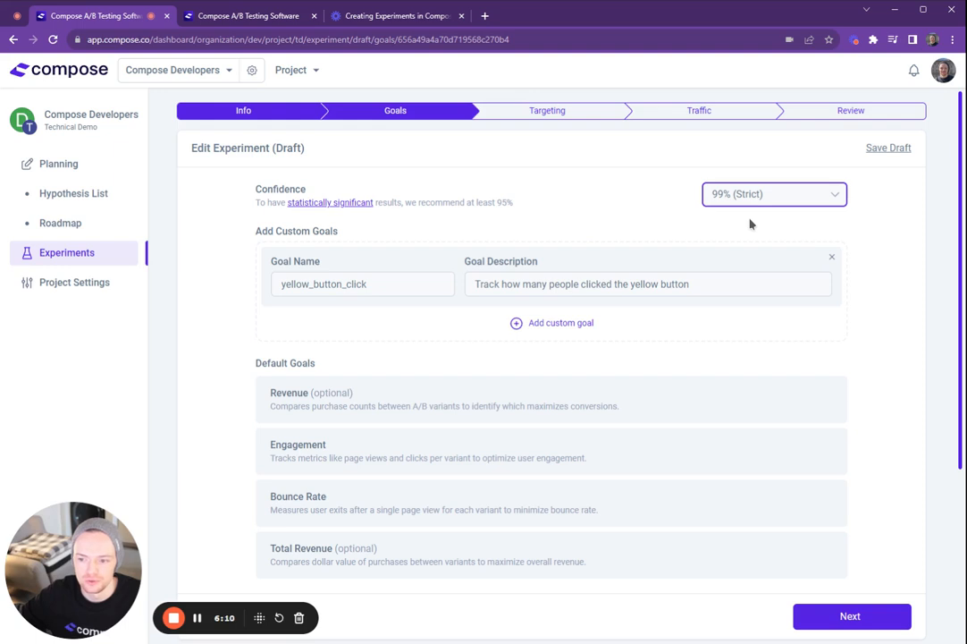
{"action": "left_click", "coordinate": [759, 202]}
{"action": "left_click", "coordinate": [772, 222]}
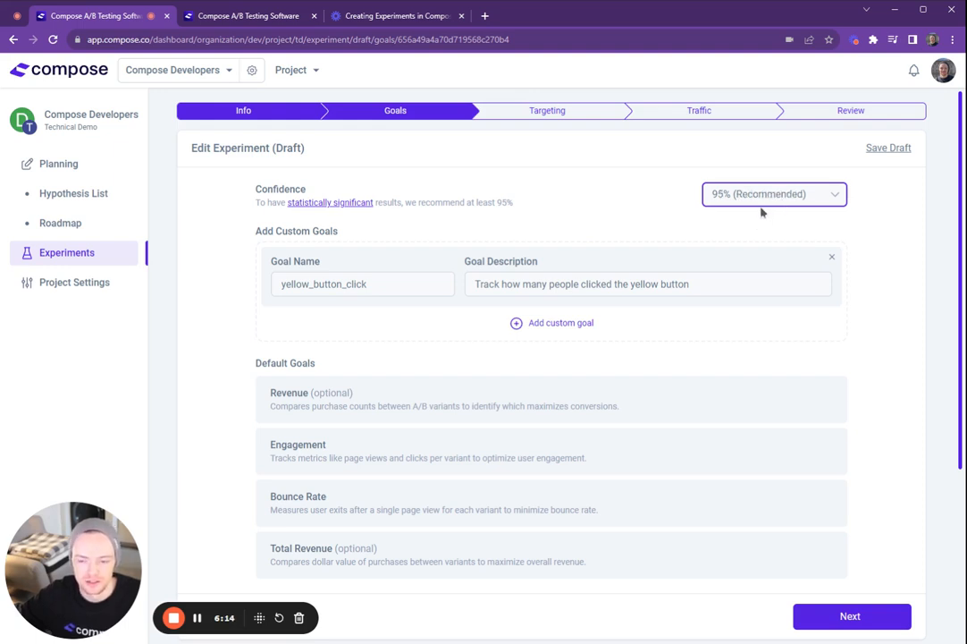
{"action": "left_click", "coordinate": [762, 212]}
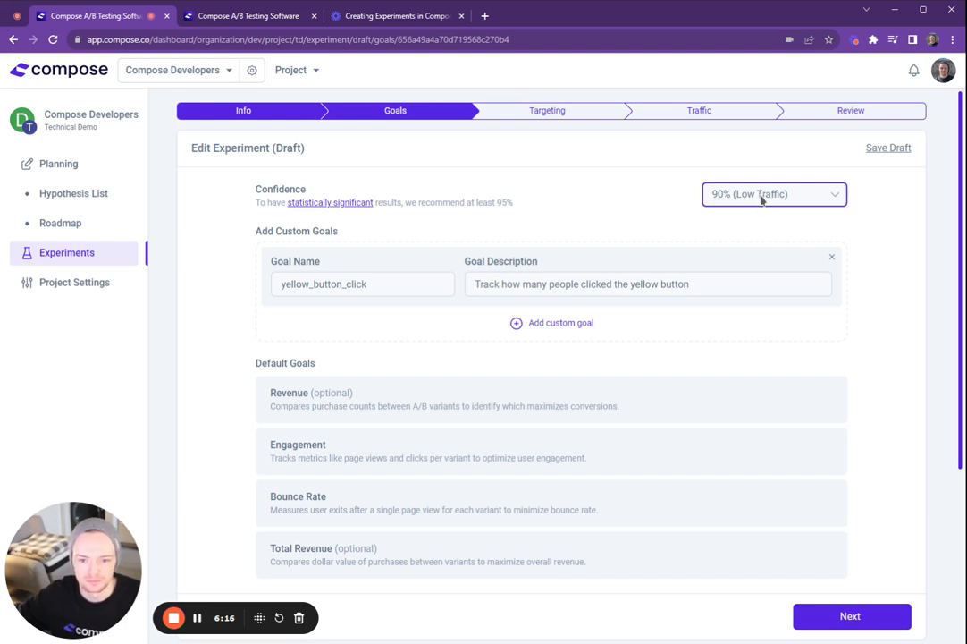
Set the confidence to 95% (Recommended) and move on to the experiment's targeting settings
{"action": "left_click", "coordinate": [725, 195]}
{"action": "left_click", "coordinate": [729, 213]}
{"action": "left_click", "coordinate": [574, 142]}
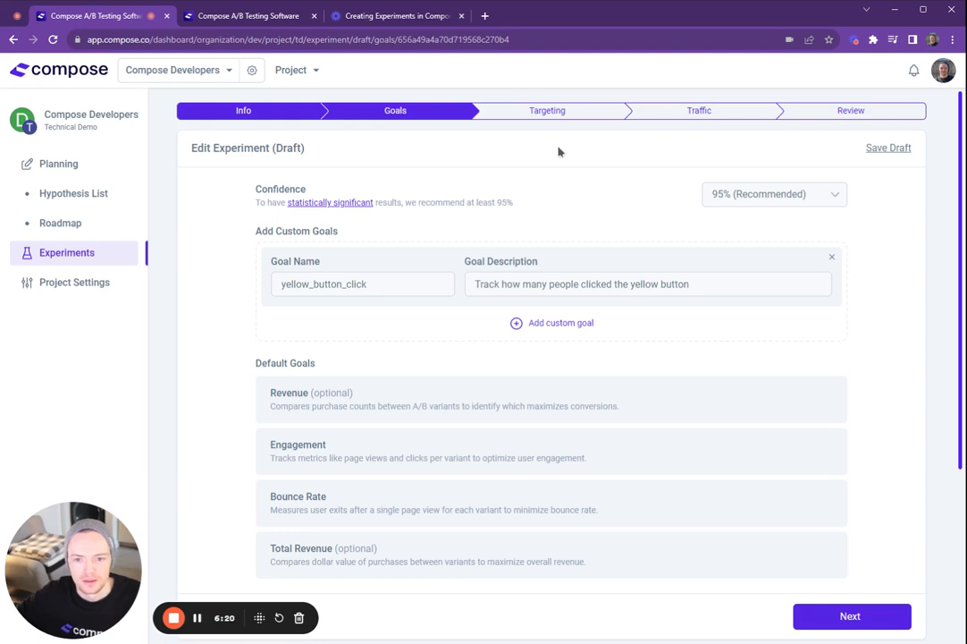
{"action": "left_click", "coordinate": [578, 116]}
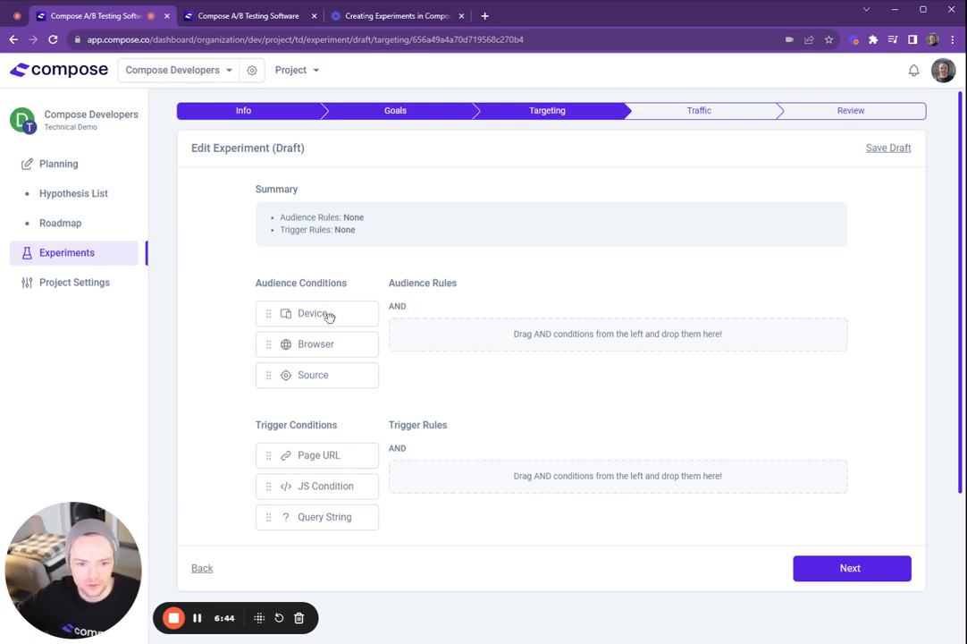
Add Device, Browser and Source conditions to one OR group in the audience rules
{"action": "left_click_drag", "start_coordinate": [345, 316], "coordinate": [497, 343]}
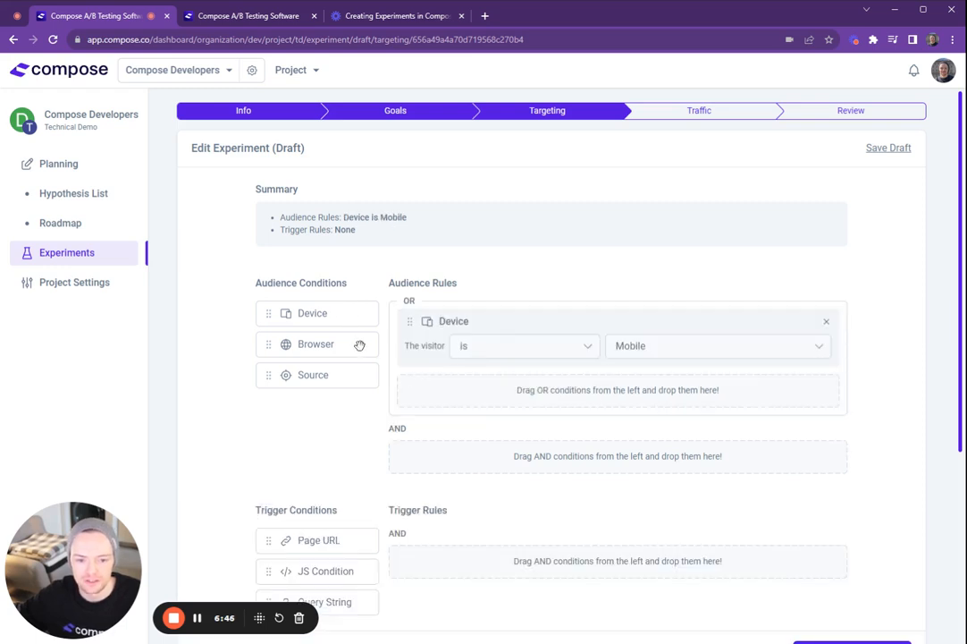
{"action": "left_click_drag", "start_coordinate": [358, 343], "coordinate": [510, 393]}
{"action": "left_click_drag", "start_coordinate": [331, 375], "coordinate": [572, 470]}
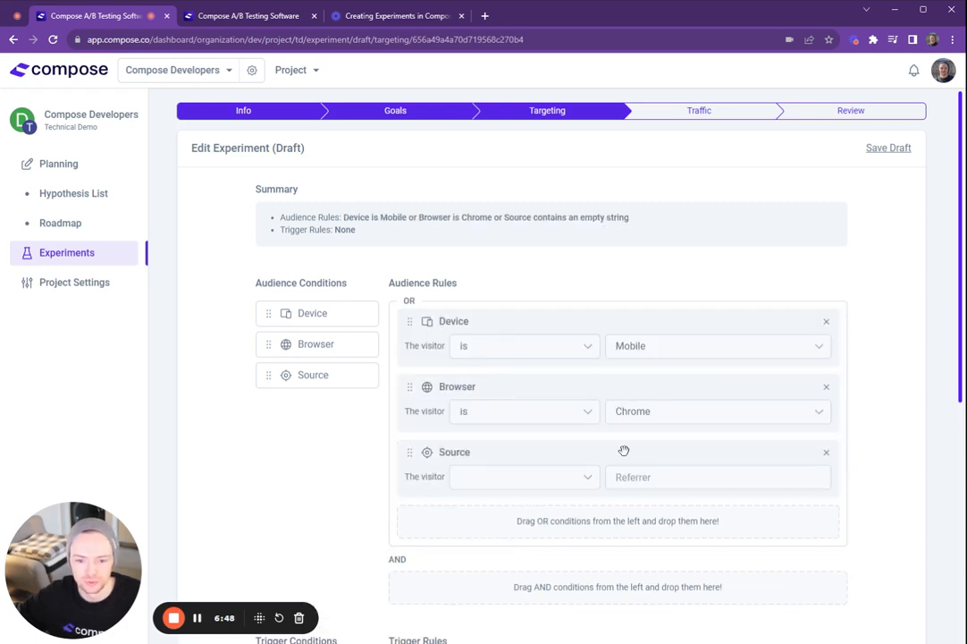
Try the Device condition's options and set the rule to is Desktop
{"action": "left_click", "coordinate": [571, 345]}
{"action": "left_click", "coordinate": [702, 348]}
{"action": "left_click", "coordinate": [679, 373]}
{"action": "left_click", "coordinate": [675, 352]}
{"action": "left_click", "coordinate": [669, 386]}
Set the Browser condition to is not, go through the available browsers and choose Edge
{"action": "left_click", "coordinate": [529, 417]}
{"action": "left_click", "coordinate": [527, 427]}
{"action": "left_click", "coordinate": [670, 421]}
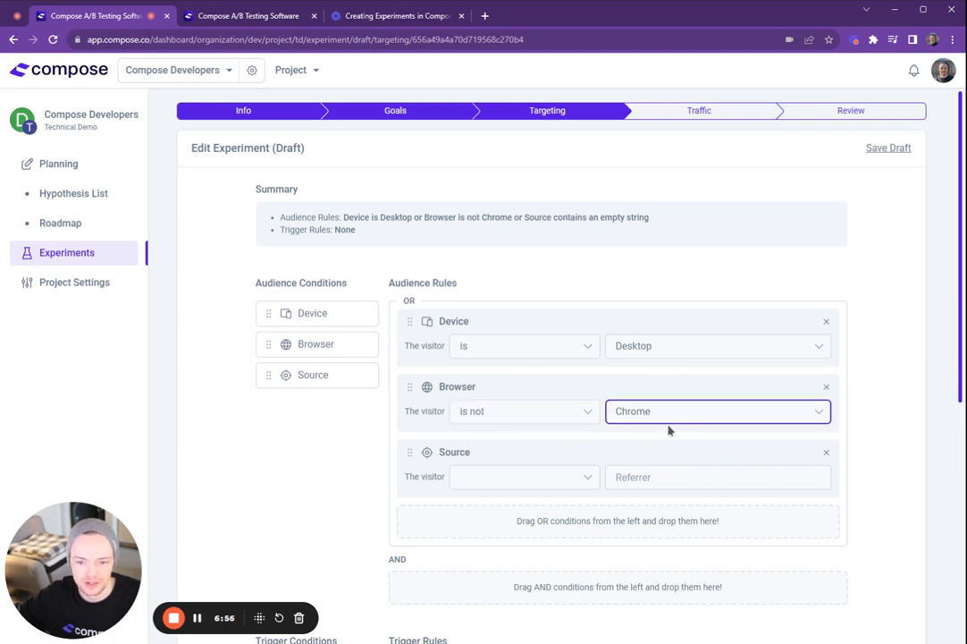
{"action": "left_click", "coordinate": [667, 435]}
{"action": "left_click", "coordinate": [665, 414]}
{"action": "left_click", "coordinate": [657, 450]}
{"action": "left_click", "coordinate": [668, 414]}
{"action": "left_click", "coordinate": [662, 457]}
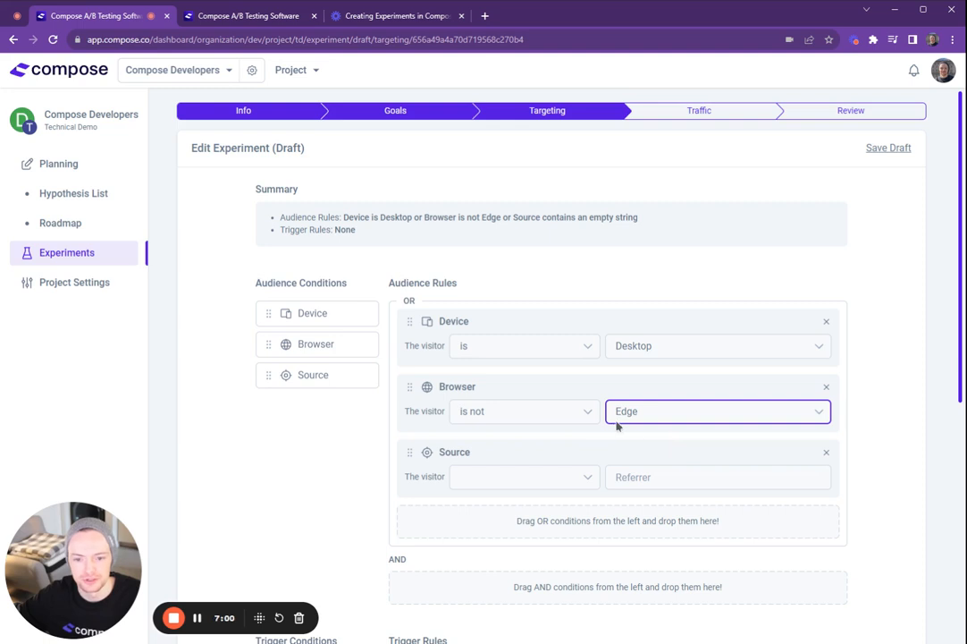
Try the Source condition's match options, including Does not include, and set it to Includes with the referrer left empty
{"action": "left_click", "coordinate": [497, 481]}
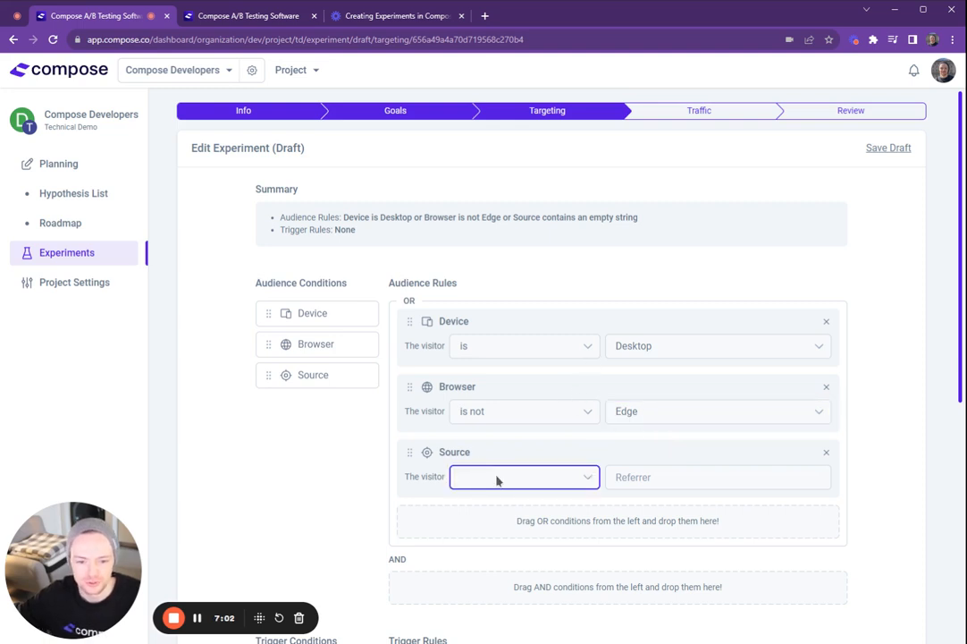
{"action": "left_click", "coordinate": [497, 497]}
{"action": "left_click", "coordinate": [509, 485]}
{"action": "left_click", "coordinate": [511, 508]}
{"action": "left_click", "coordinate": [536, 484]}
{"action": "left_click", "coordinate": [534, 519]}
{"action": "left_click", "coordinate": [527, 478]}
{"action": "left_click", "coordinate": [537, 531]}
{"action": "left_click", "coordinate": [635, 481]}
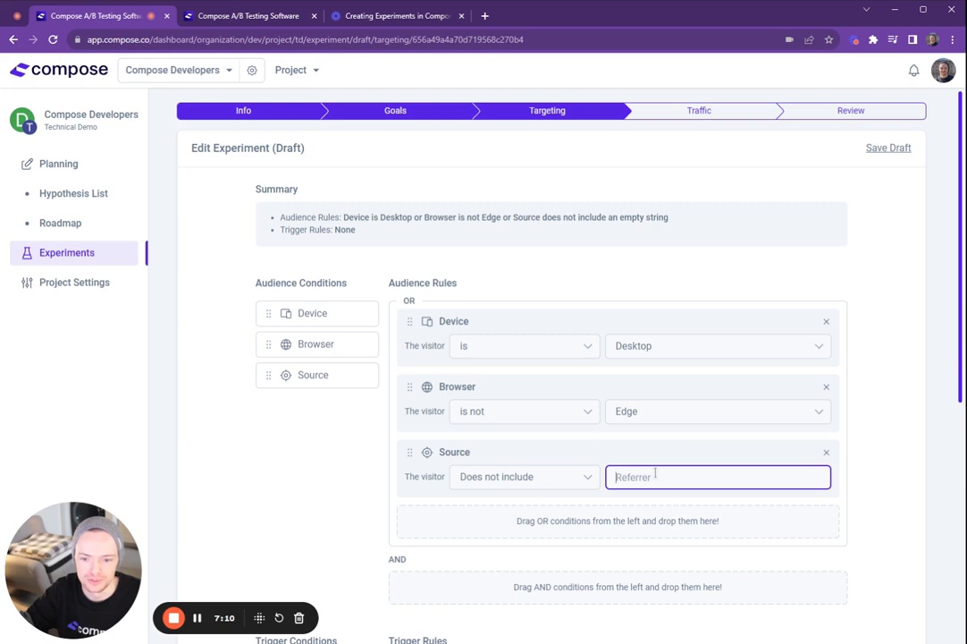
{"action": "left_click", "coordinate": [546, 487]}
{"action": "left_click", "coordinate": [540, 520]}
{"action": "left_click", "coordinate": [681, 476]}
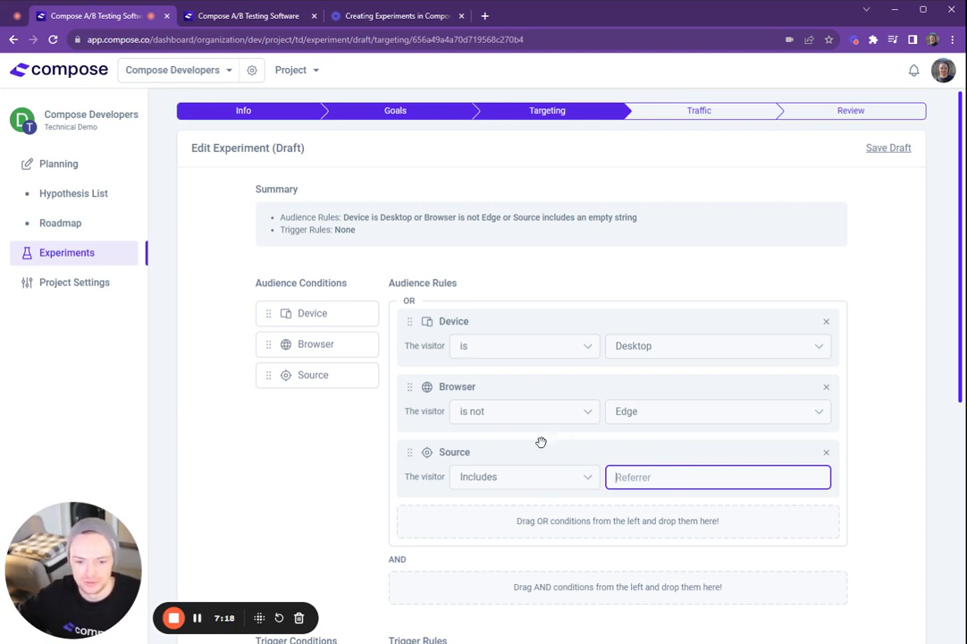
Remove the Source condition and set the Browser condition to is Chrome
{"action": "scroll", "coordinate": [318, 431], "scroll_direction": "down", "scroll_amount": 2}
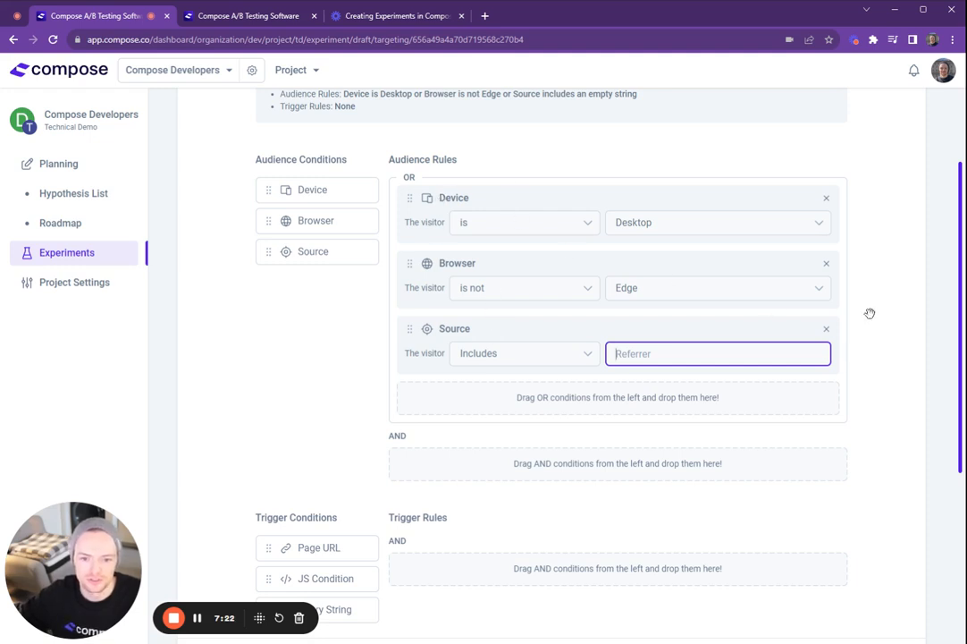
{"action": "left_click", "coordinate": [826, 328]}
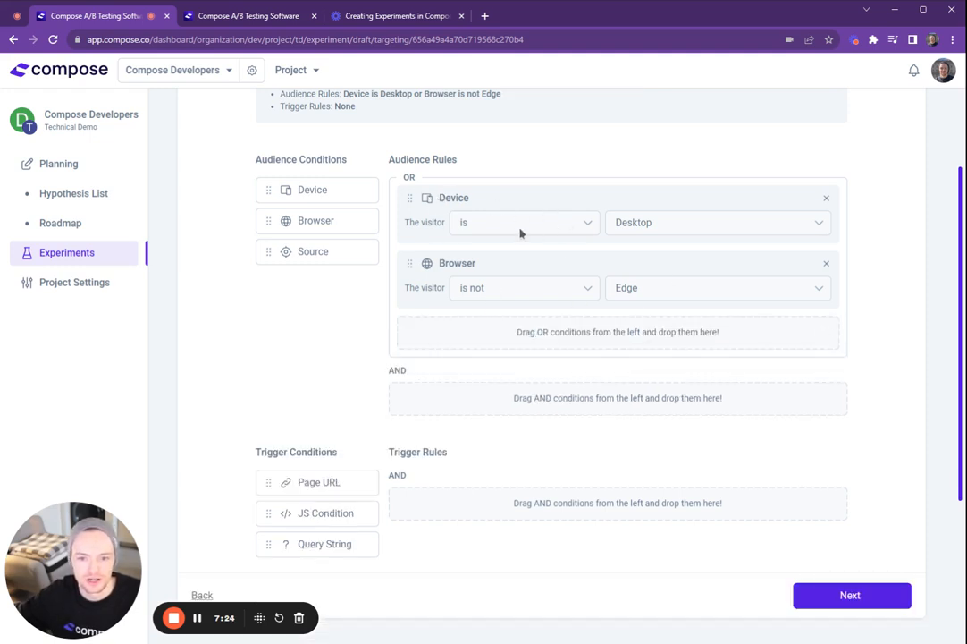
{"action": "left_click", "coordinate": [520, 294]}
{"action": "left_click", "coordinate": [519, 308]}
{"action": "left_click", "coordinate": [703, 297]}
{"action": "left_click", "coordinate": [707, 308]}
Move the Browser condition into its own AND group, and recombine it with Device in one OR group, Browser first
{"action": "scroll", "coordinate": [528, 357], "scroll_direction": "up", "scroll_amount": 1}
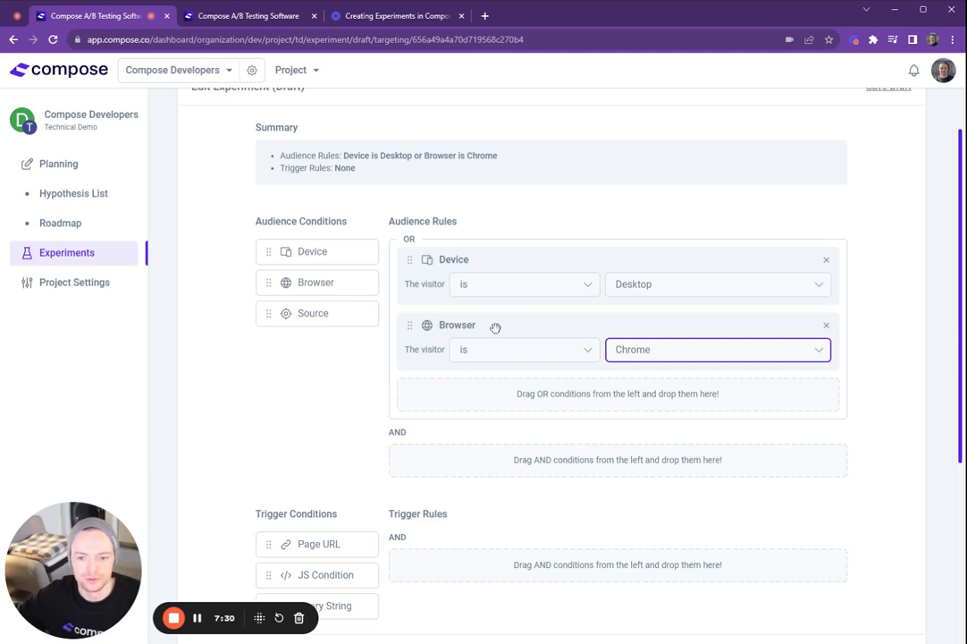
{"action": "left_click_drag", "start_coordinate": [417, 327], "coordinate": [440, 447]}
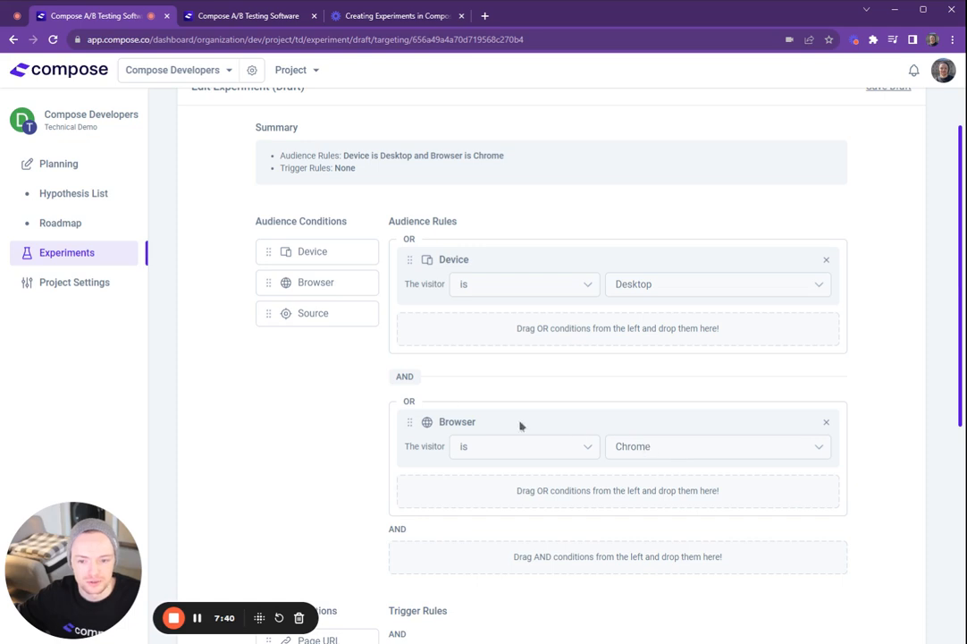
{"action": "left_click_drag", "start_coordinate": [408, 409], "coordinate": [408, 415]}
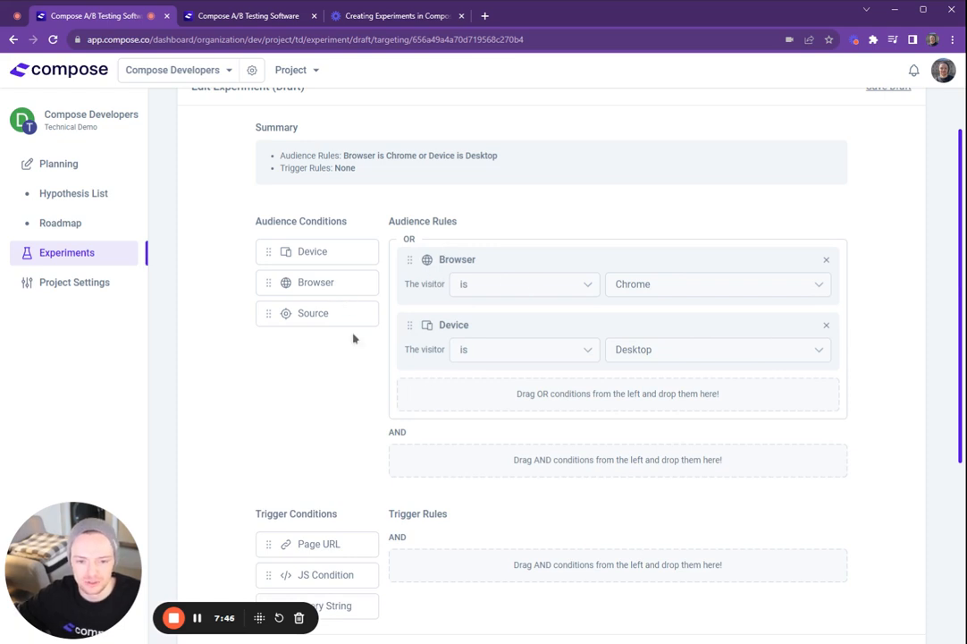
Replace the Device condition with a second Browser condition set to is Firefox in the same OR group
{"action": "left_click", "coordinate": [825, 324]}
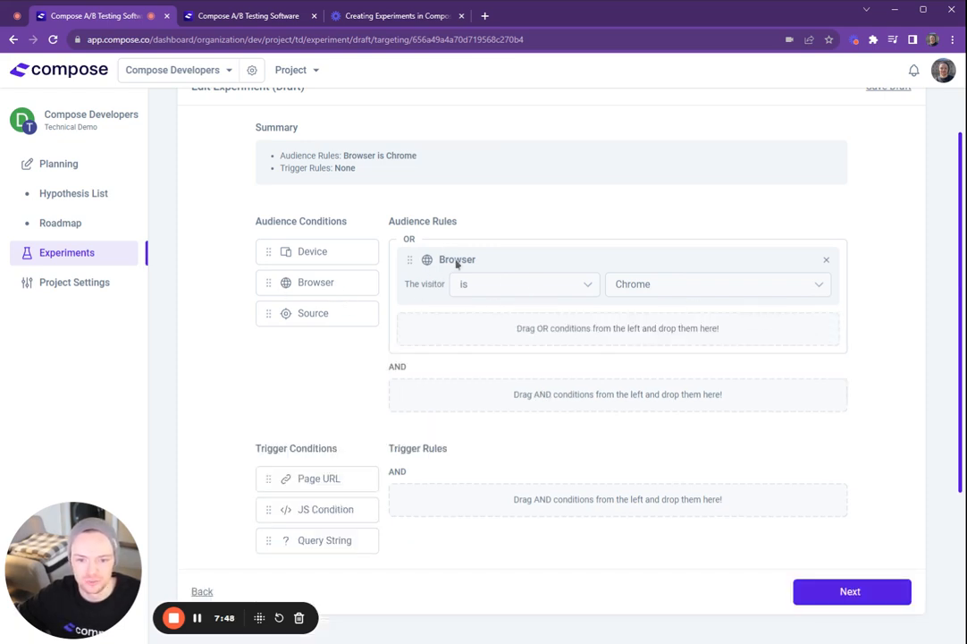
{"action": "left_click", "coordinate": [328, 283]}
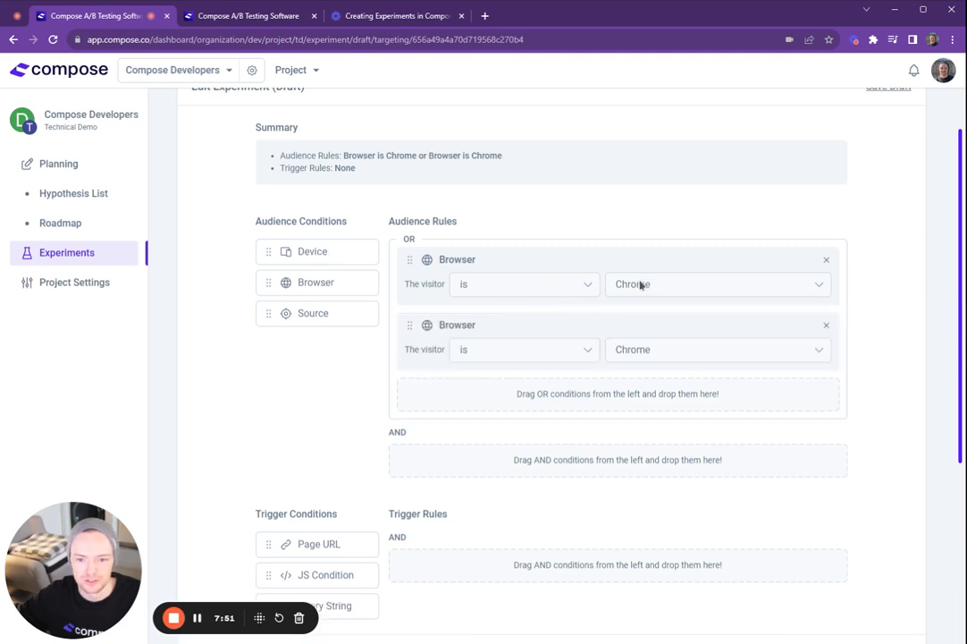
{"action": "left_click", "coordinate": [651, 354]}
{"action": "left_click", "coordinate": [656, 369]}
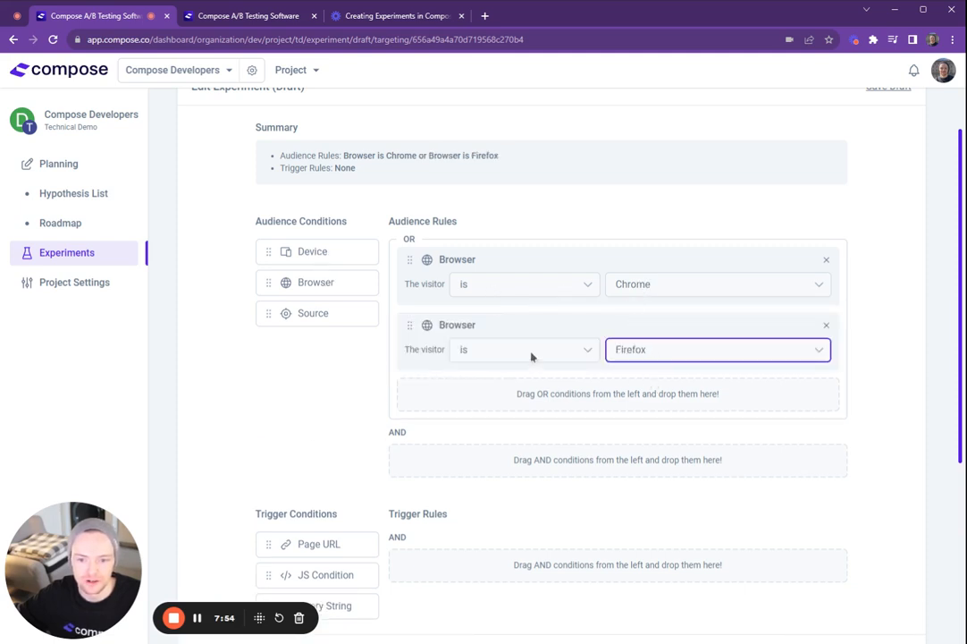
Move the Firefox condition into a separate AND group, and clear both Browser conditions from the audience rules
{"action": "left_click_drag", "start_coordinate": [413, 324], "coordinate": [488, 404]}
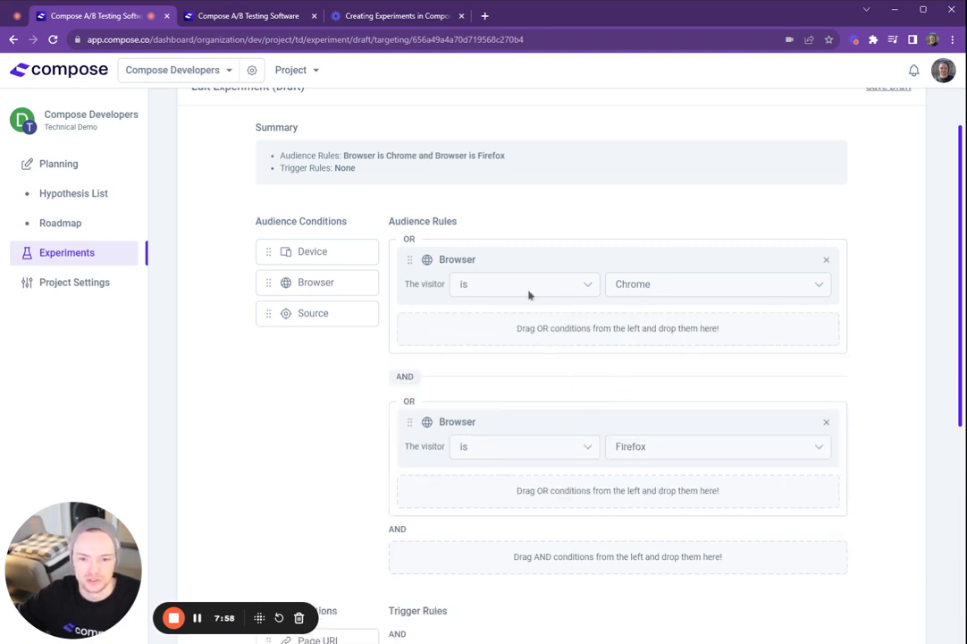
{"action": "left_click", "coordinate": [826, 422]}
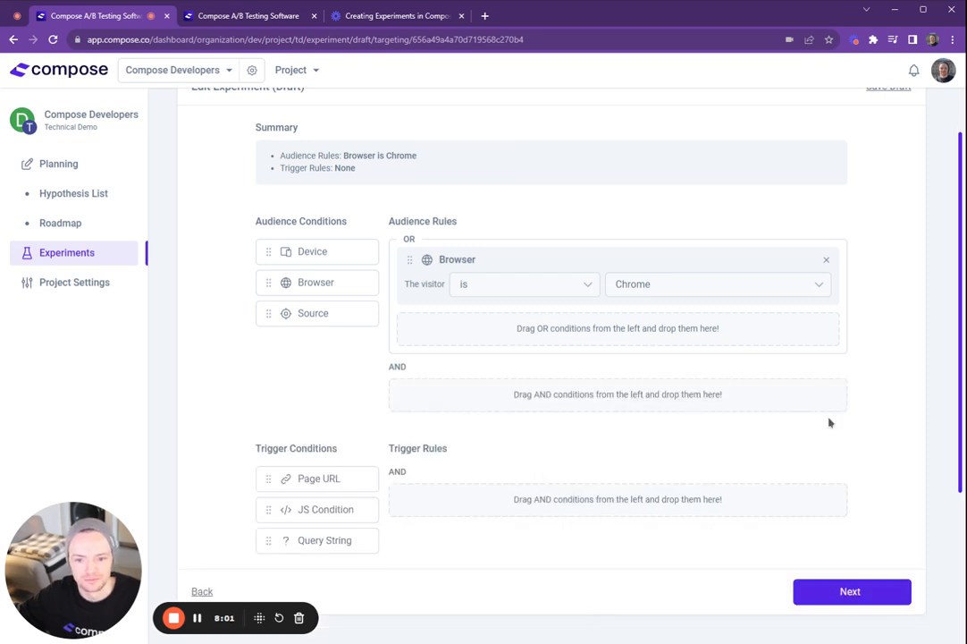
{"action": "left_click", "coordinate": [826, 259]}
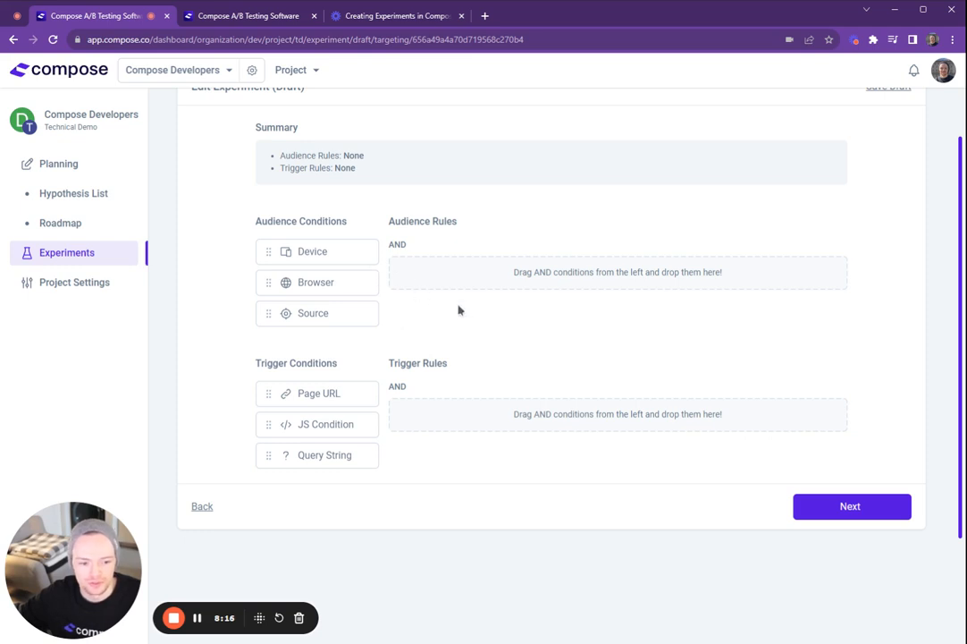
{"action": "left_click_drag", "start_coordinate": [315, 251], "coordinate": [536, 272]}
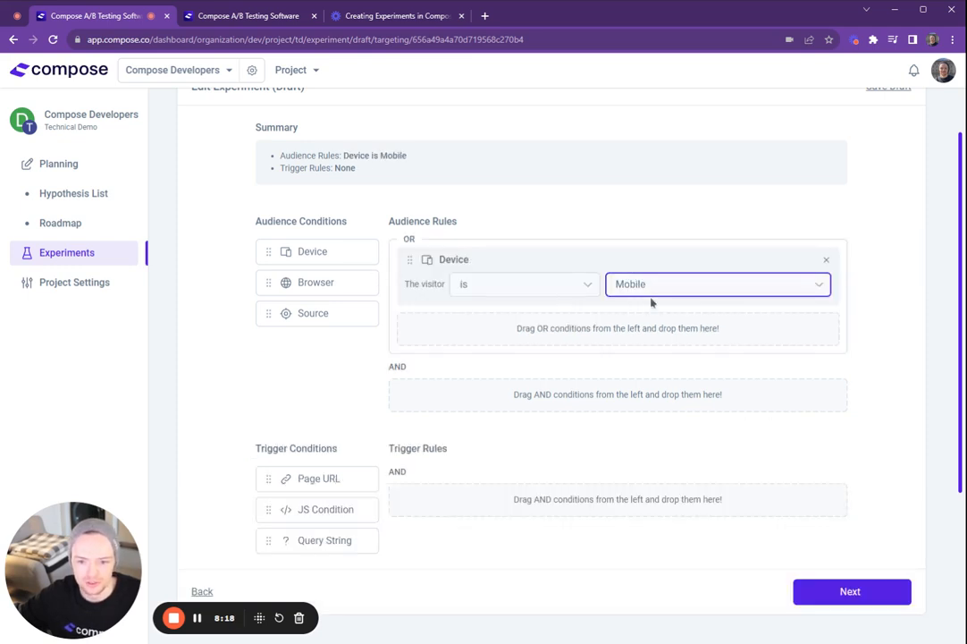
{"action": "scroll", "coordinate": [572, 375], "scroll_direction": "down", "scroll_amount": 3}
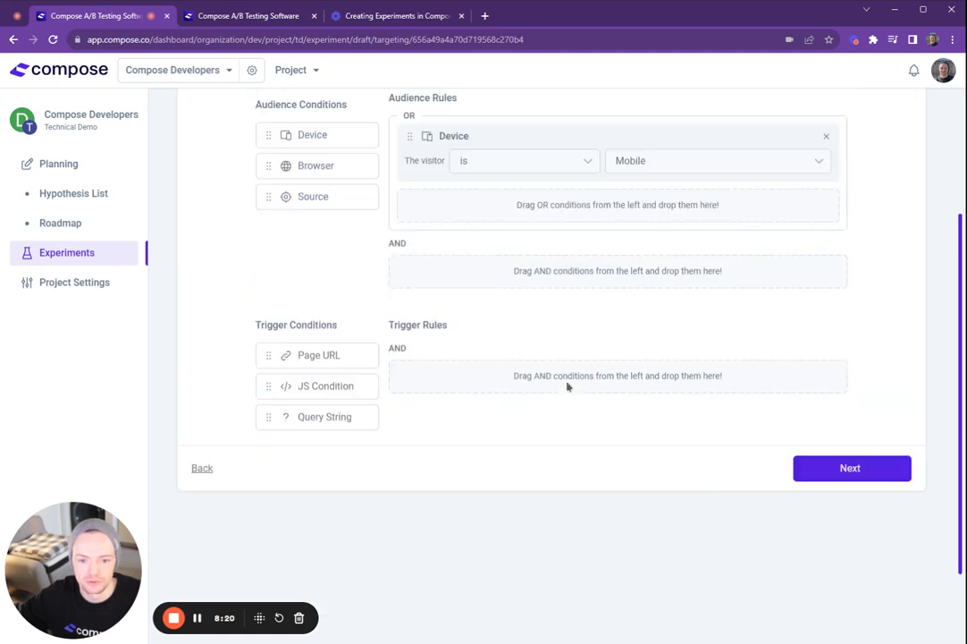
{"action": "left_click_drag", "start_coordinate": [364, 357], "coordinate": [514, 367]}
{"action": "left_click", "coordinate": [653, 388]}
{"action": "key", "text": "alt+Tab"}
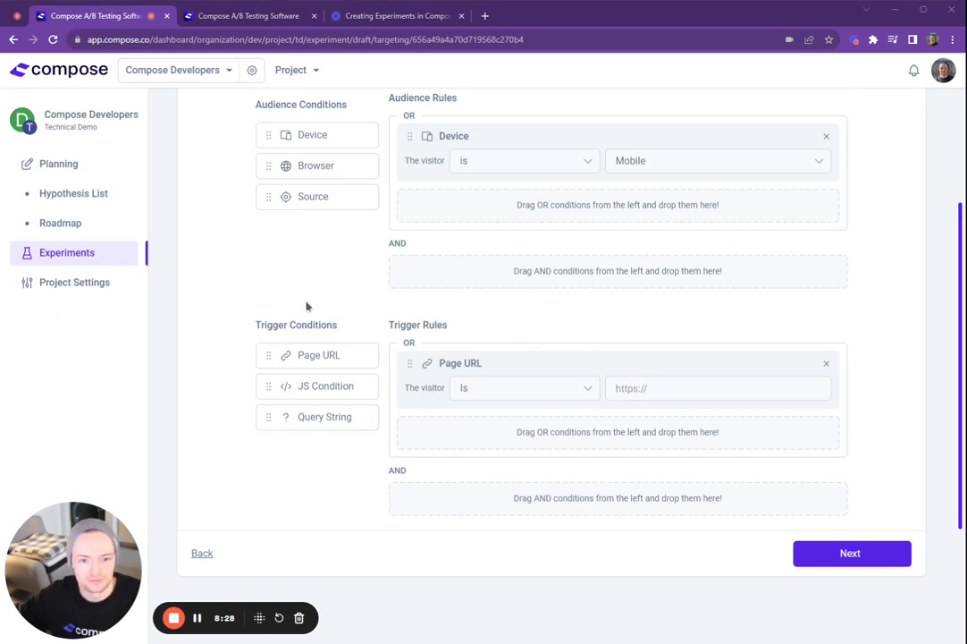
{"action": "left_click", "coordinate": [686, 388]}
{"action": "type", "text": "https://mysite.com/pdp"}
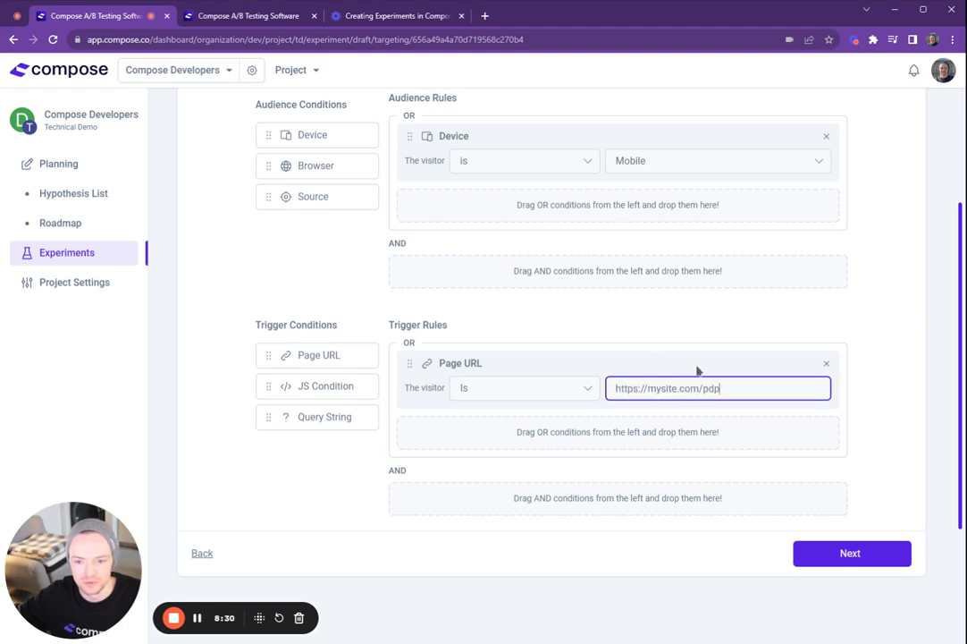
{"action": "scroll", "coordinate": [625, 355], "scroll_direction": "up", "scroll_amount": 1}
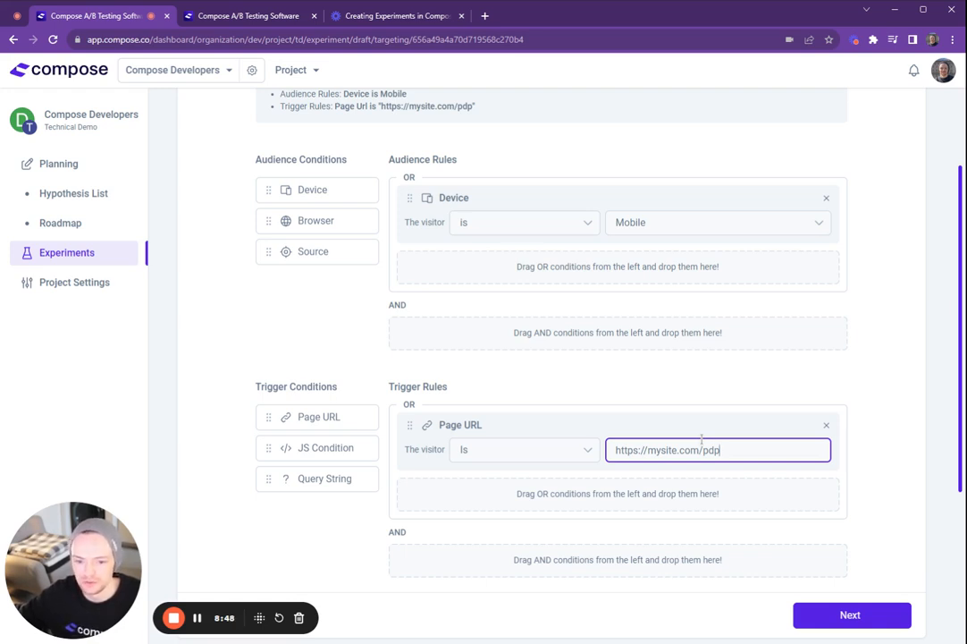
{"action": "left_click", "coordinate": [653, 407]}
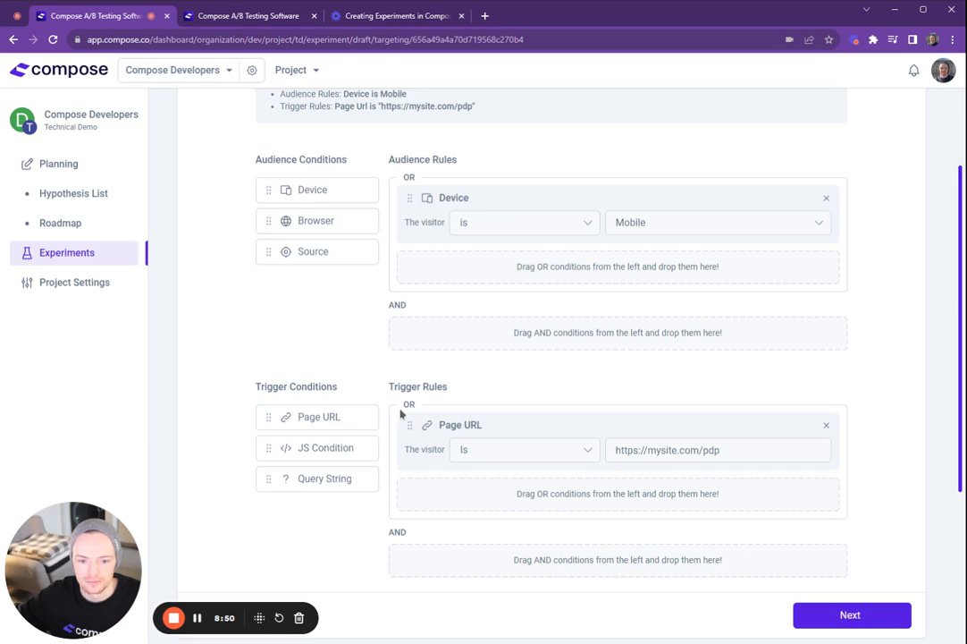
Add a JS Condition as an OR trigger with a self-invoking snippet that returns whether the localStorage item 'enabledExperiments' is not null
{"action": "scroll", "coordinate": [400, 413], "scroll_direction": "down", "scroll_amount": 1}
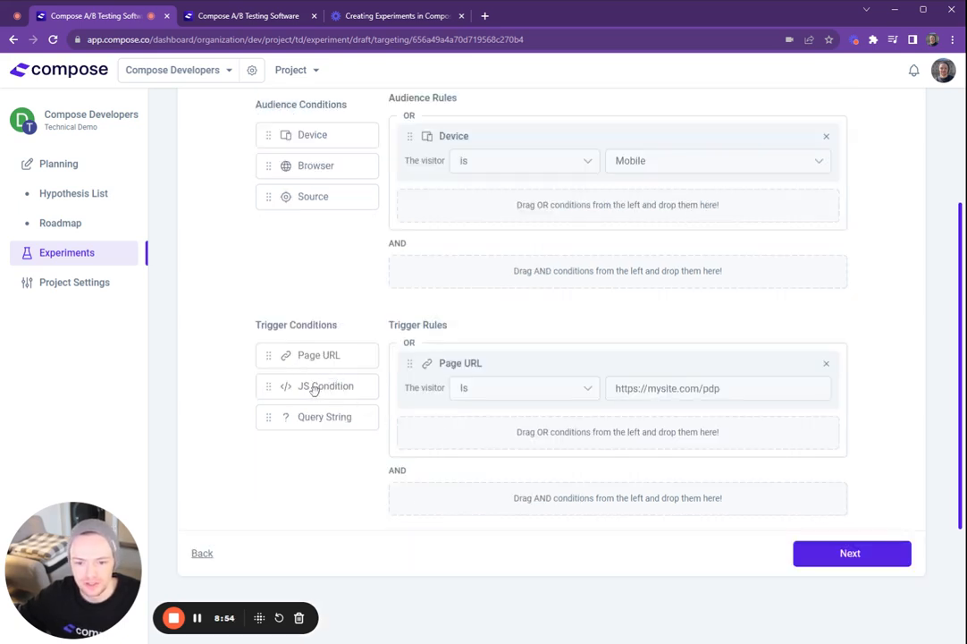
{"action": "left_click_drag", "start_coordinate": [315, 388], "coordinate": [576, 385]}
{"action": "left_click", "coordinate": [546, 449]}
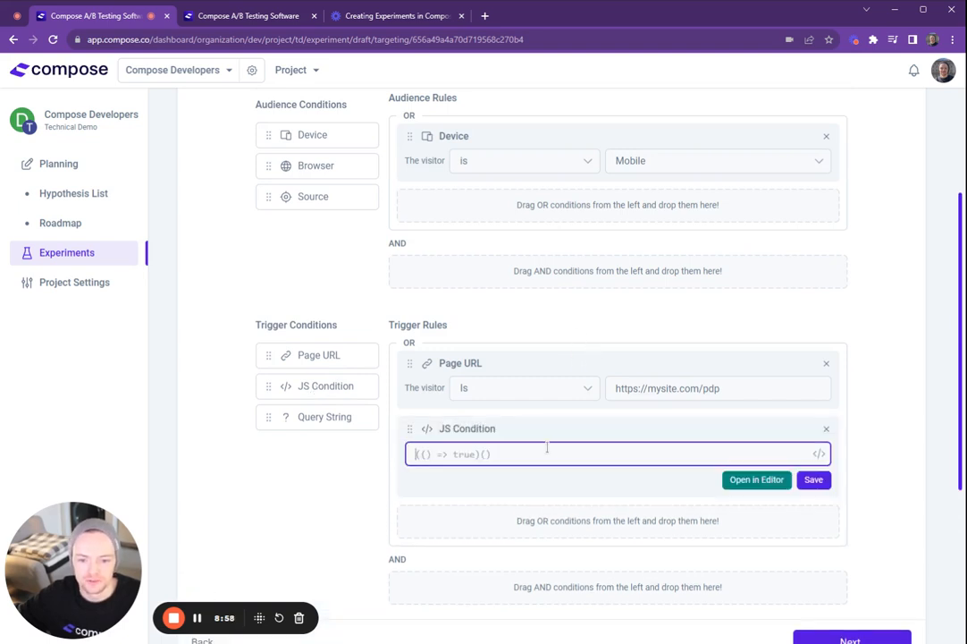
{"action": "left_click", "coordinate": [751, 480]}
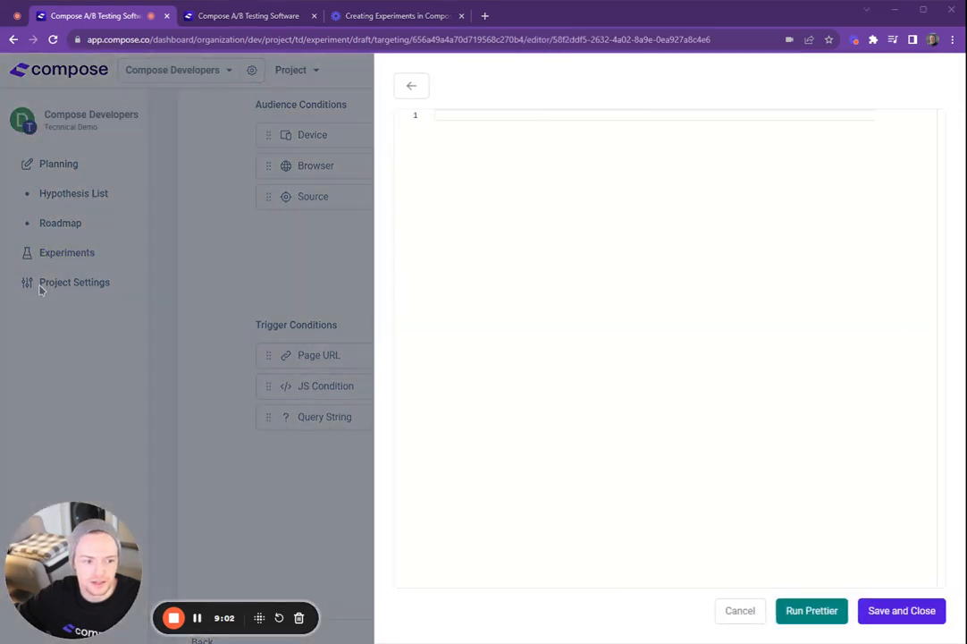
{"action": "type", "text": "(()=>{   const enabledExperiments = localStorage.getItem('enabledExperiments')   return enabledExperiments != null })();"}
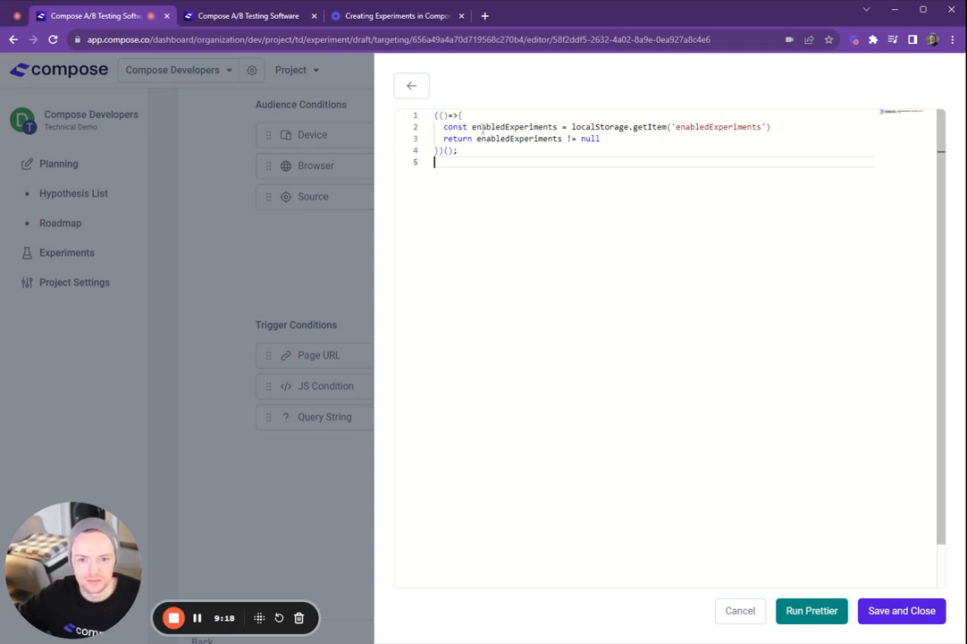
Review the snippet's localStorage getItem lookup and its null-check return line
{"action": "double_click", "coordinate": [649, 127]}
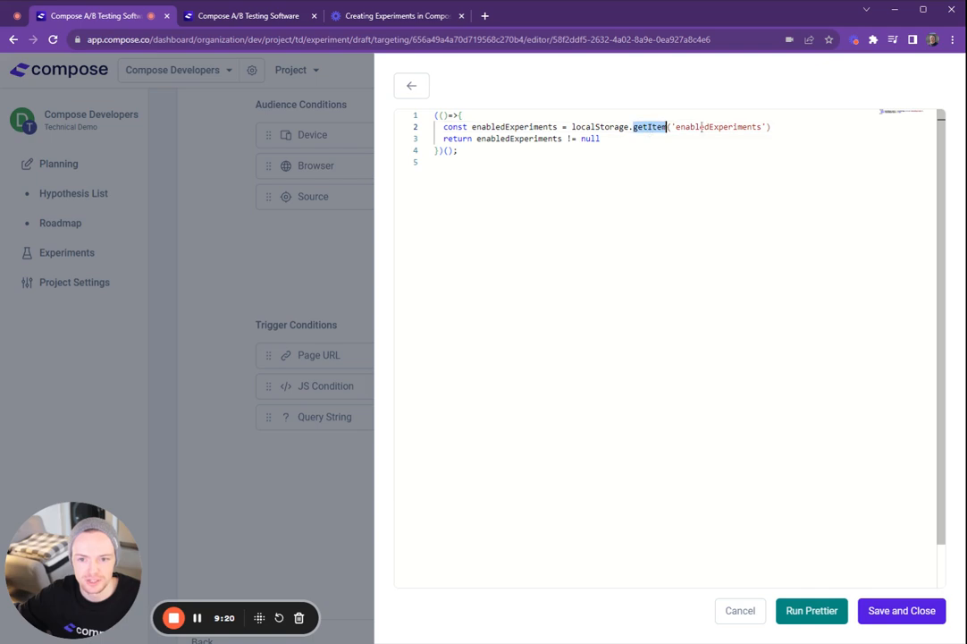
{"action": "double_click", "coordinate": [715, 126]}
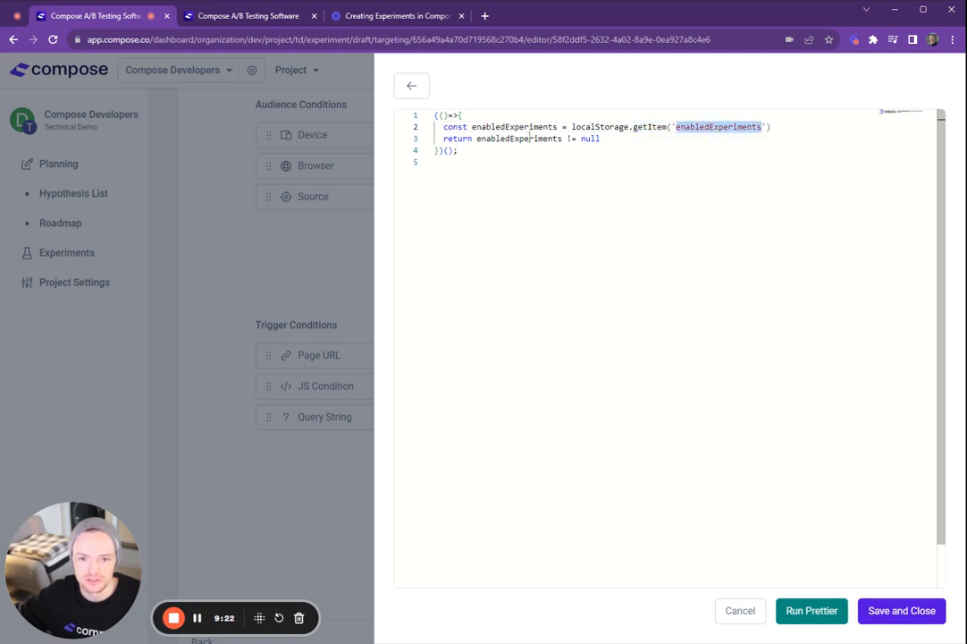
{"action": "left_click_drag", "start_coordinate": [821, 126], "coordinate": [446, 127]}
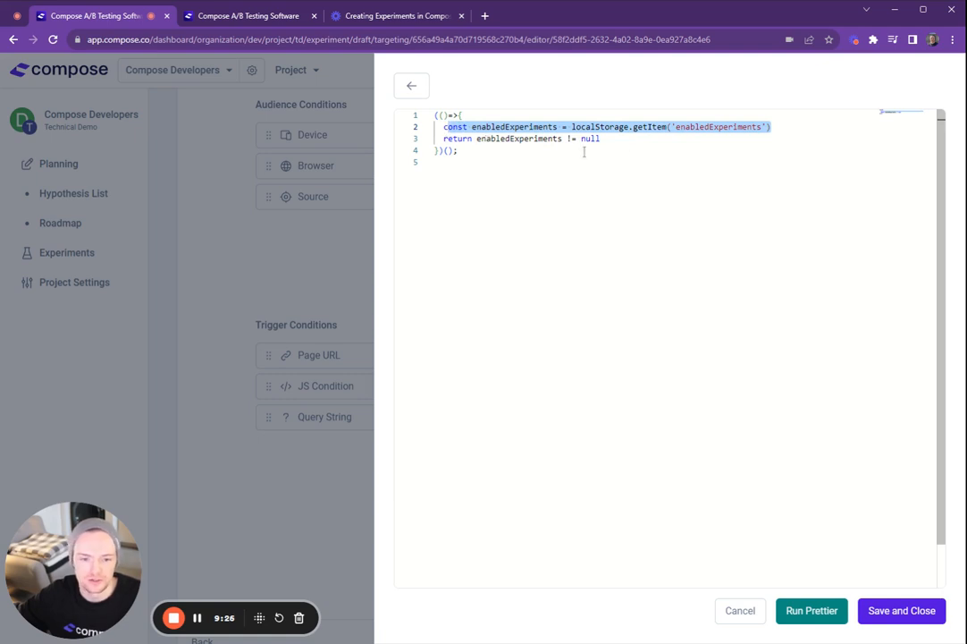
{"action": "left_click_drag", "start_coordinate": [600, 138], "coordinate": [433, 138]}
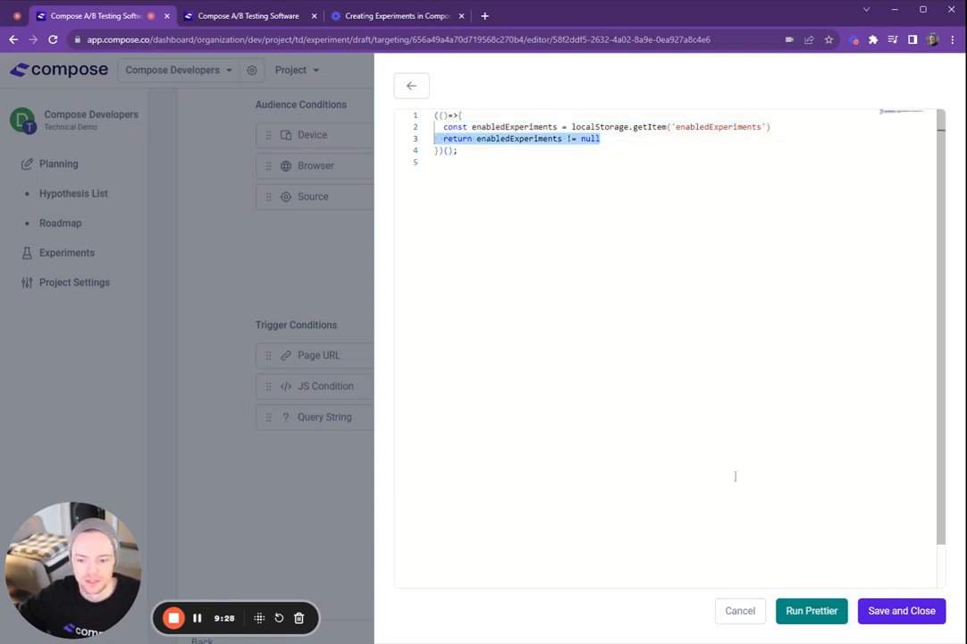
Save and close the snippet, and move the JS Condition above the Page URL condition in the trigger rules
{"action": "left_click", "coordinate": [890, 614]}
{"action": "left_click_drag", "start_coordinate": [408, 429], "coordinate": [407, 416]}
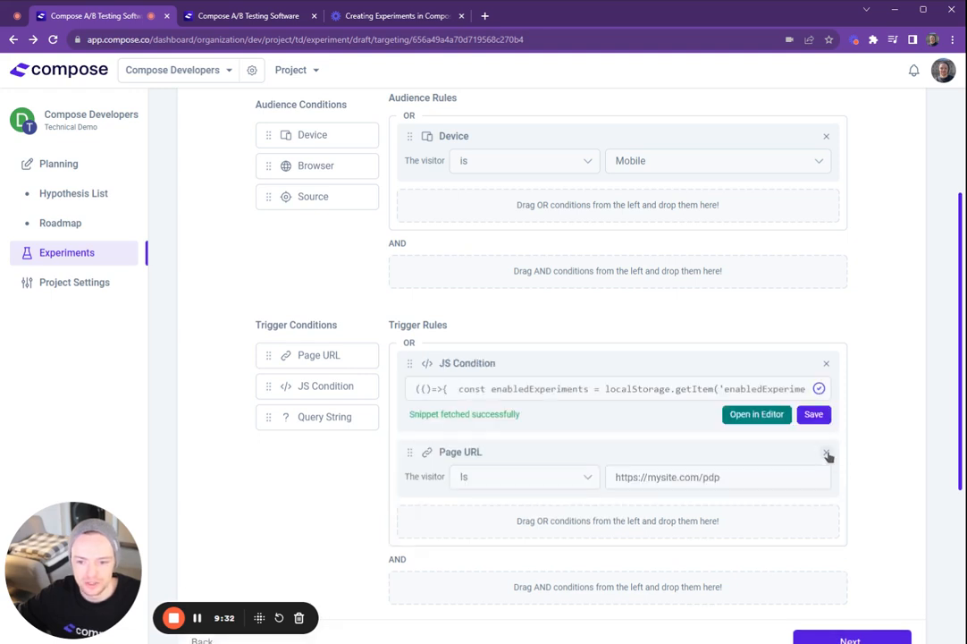
{"action": "left_click", "coordinate": [826, 453]}
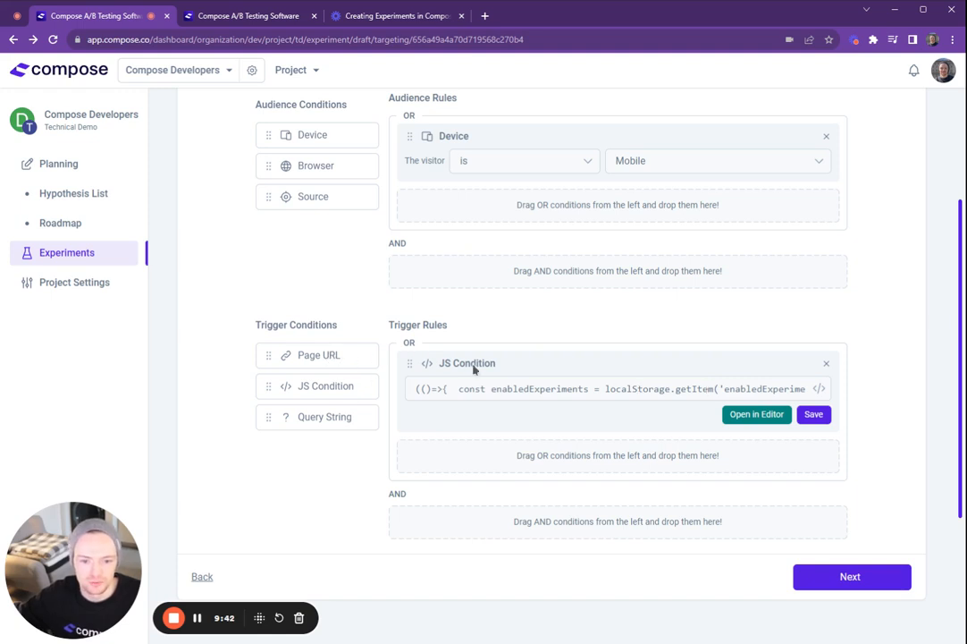
{"action": "left_click_drag", "start_coordinate": [311, 355], "coordinate": [452, 360]}
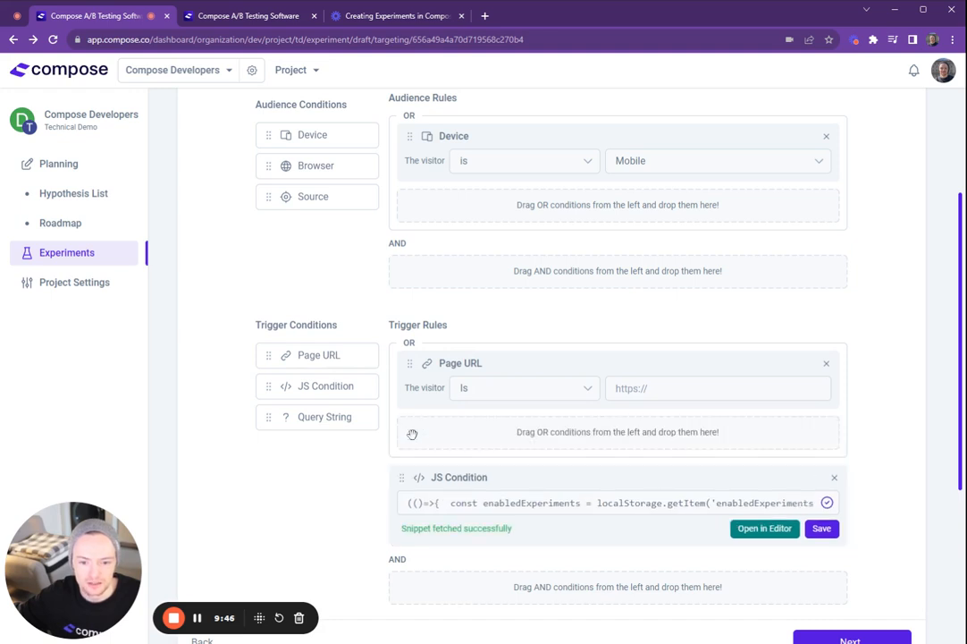
{"action": "scroll", "coordinate": [518, 445], "scroll_direction": "down", "scroll_amount": 1}
{"action": "left_click", "coordinate": [642, 327]}
{"action": "key", "text": "ctrl+v"}
{"action": "key", "text": "ctrl+z"}
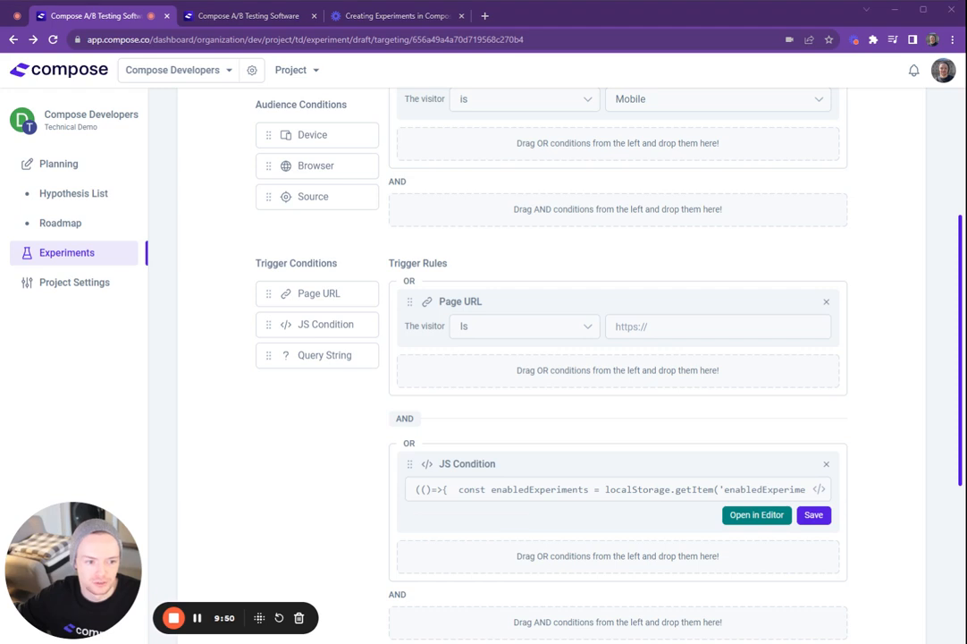
{"action": "left_click", "coordinate": [680, 319]}
{"action": "type", "text": "https://mysite.com/pdp"}
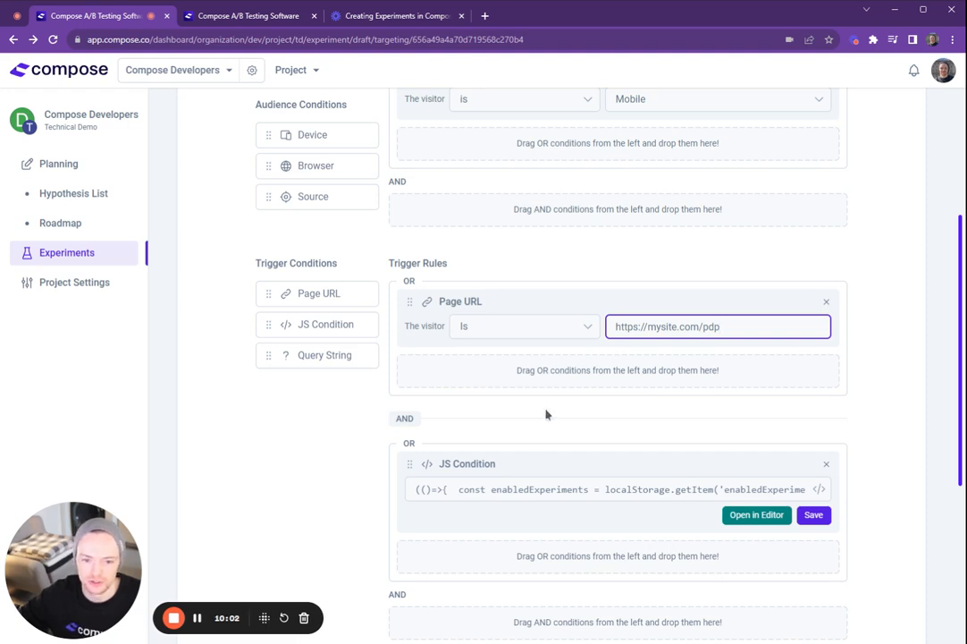
Add a Query String condition that includes ?dark-mode=true as an OR alternative to the JS Condition
{"action": "scroll", "coordinate": [465, 393], "scroll_direction": "down", "scroll_amount": 1}
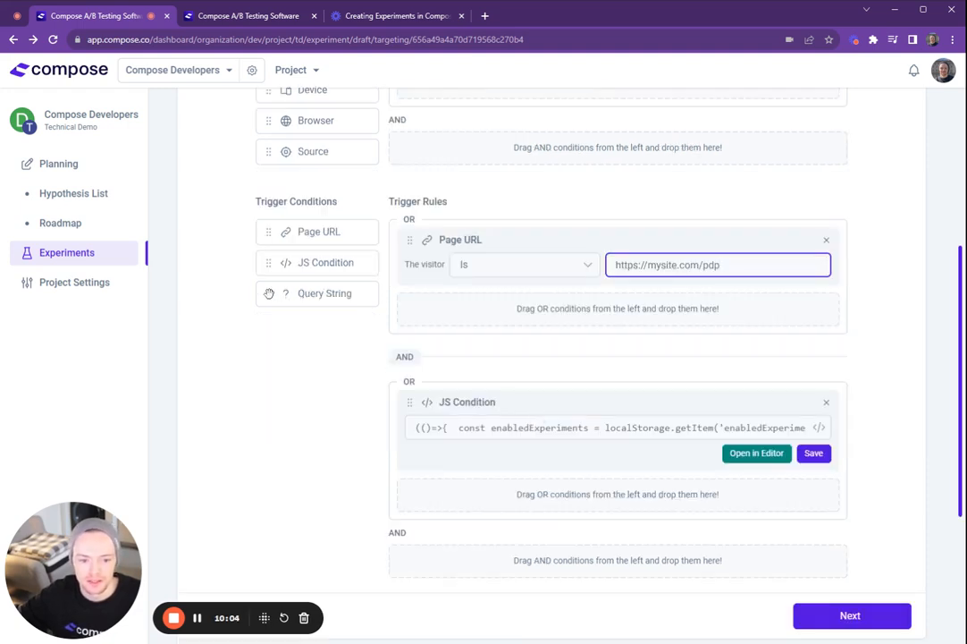
{"action": "left_click_drag", "start_coordinate": [269, 293], "coordinate": [616, 493]}
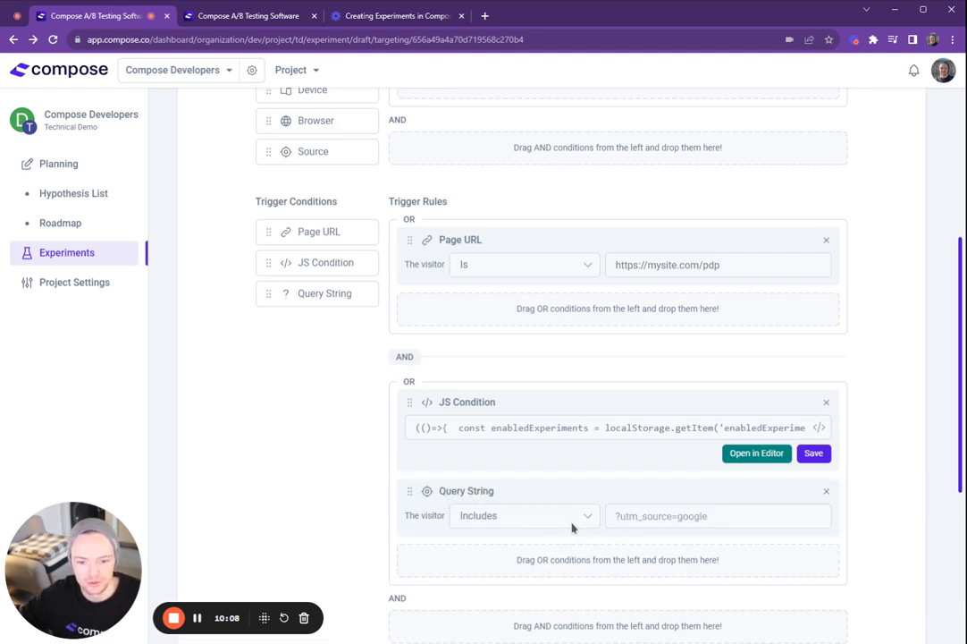
{"action": "left_click", "coordinate": [636, 523]}
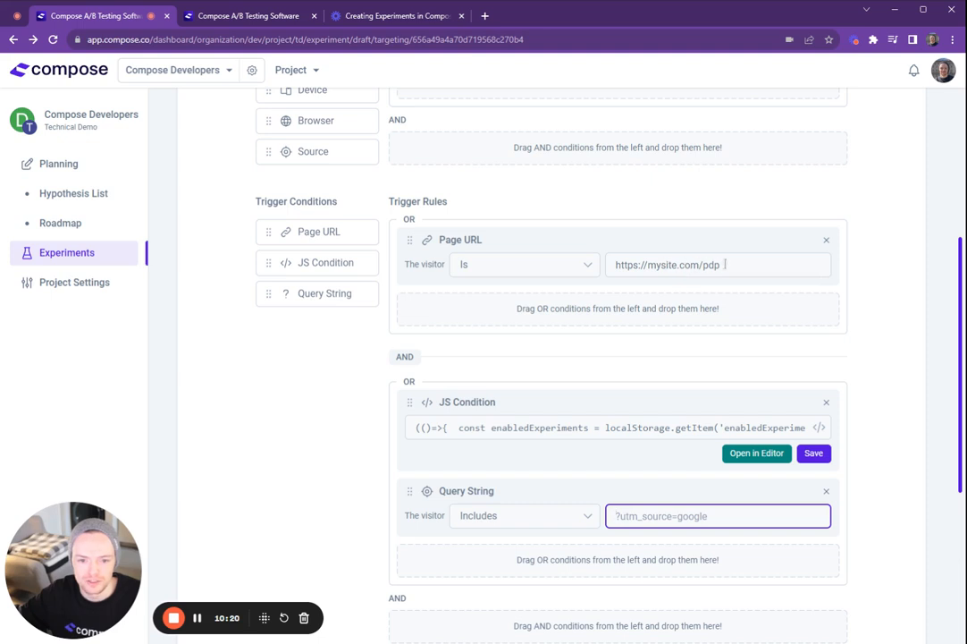
{"action": "left_click_drag", "start_coordinate": [522, 427], "coordinate": [804, 427]}
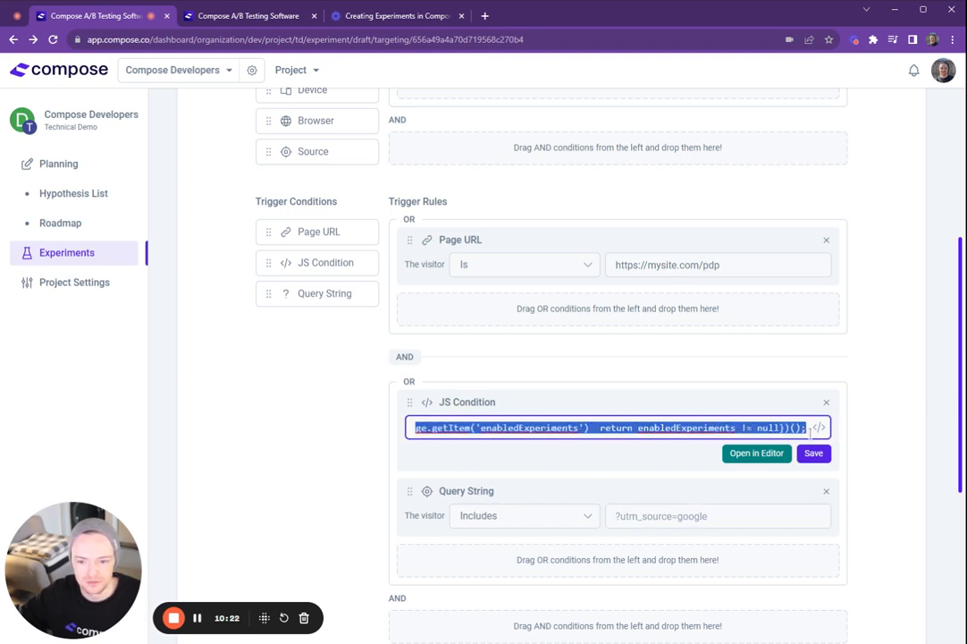
{"action": "left_click", "coordinate": [611, 427]}
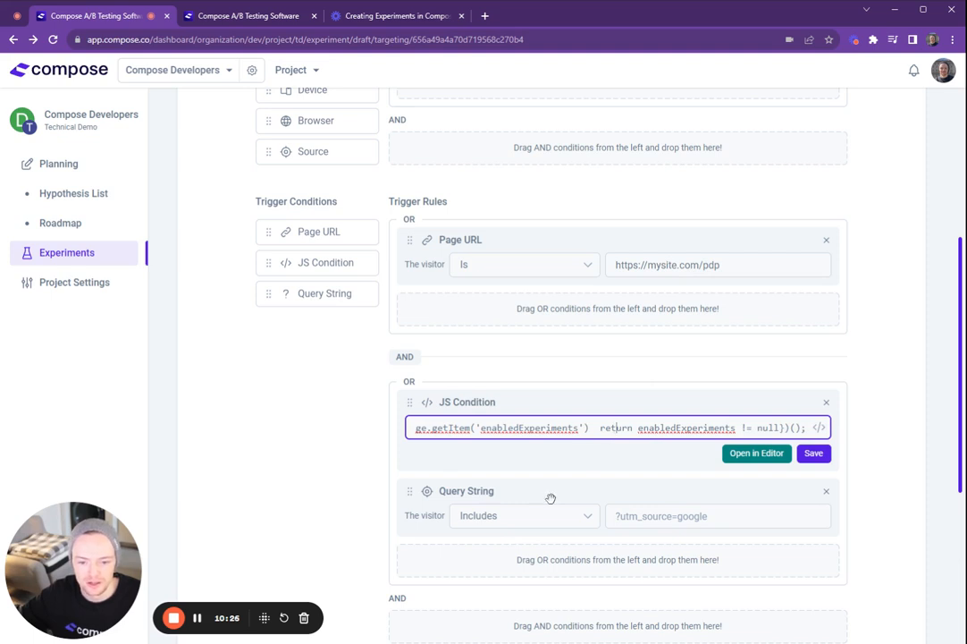
{"action": "left_click", "coordinate": [664, 520]}
{"action": "type", "text": "?"}
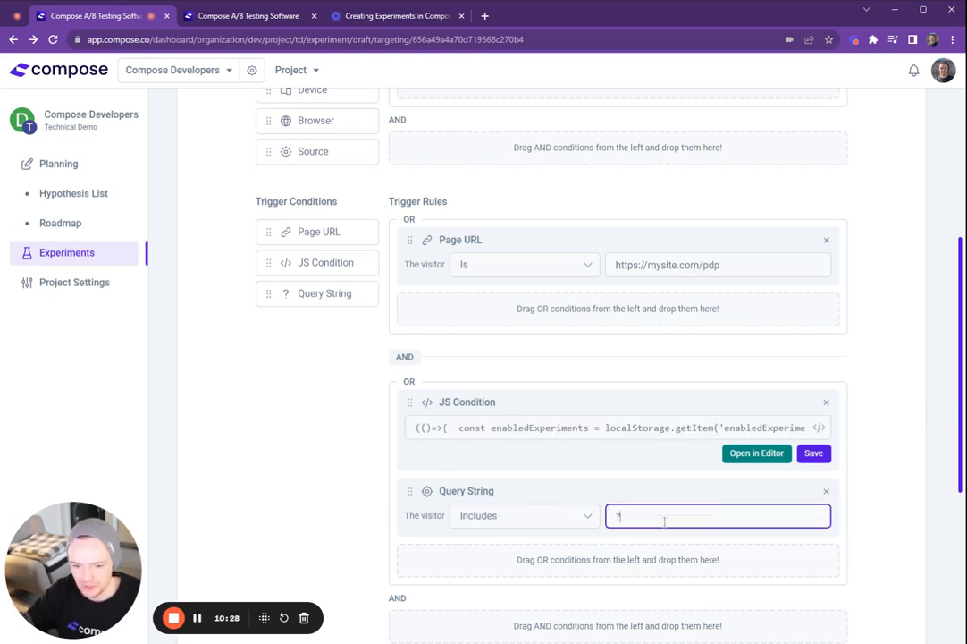
{"action": "type", "text": "dark-mode"}
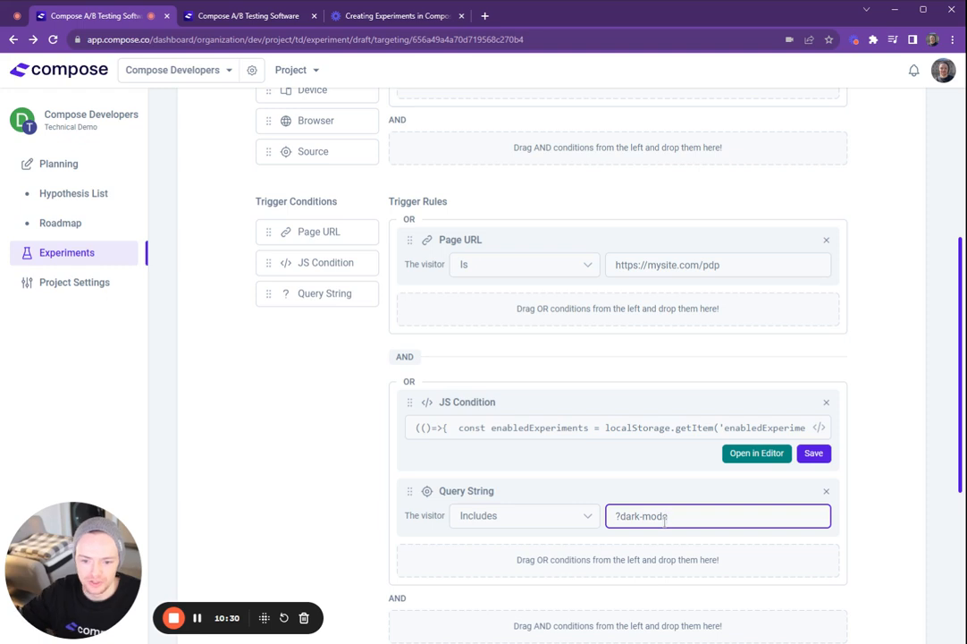
{"action": "type", "text": "=true"}
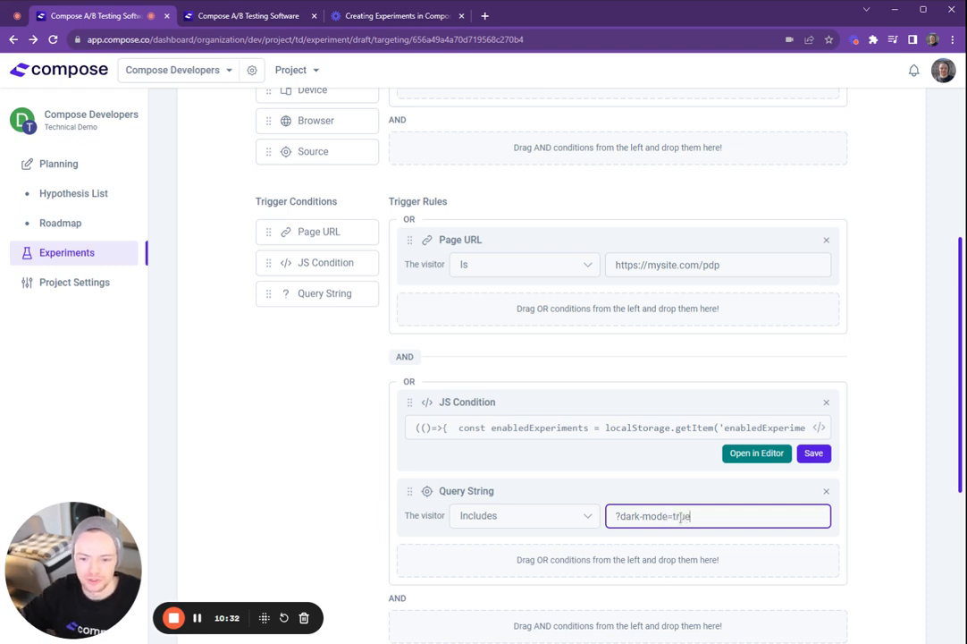
{"action": "left_click", "coordinate": [297, 480]}
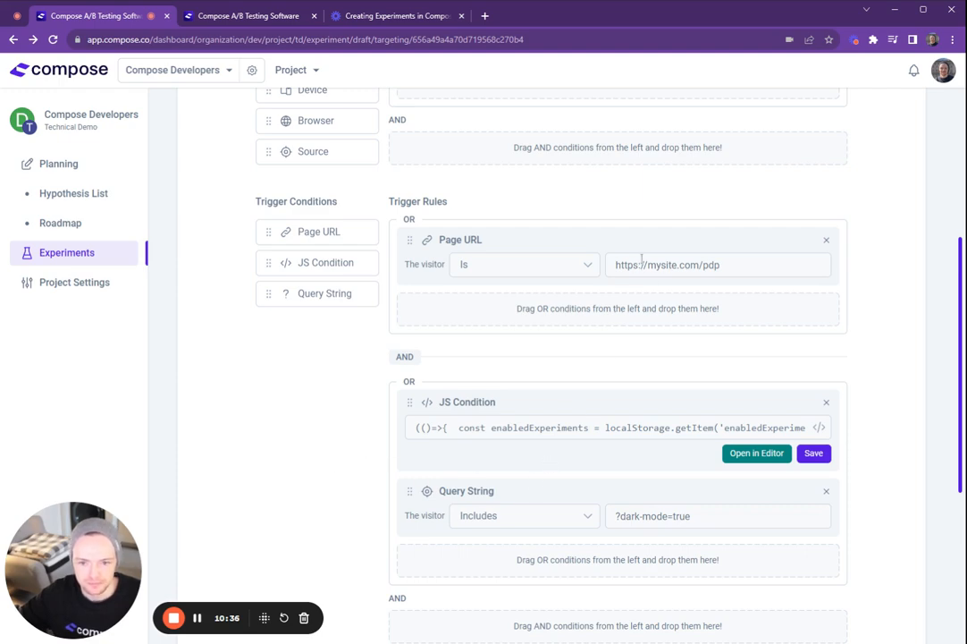
Open the traffic allocation, try a weight of 78 for Variant 1, and reset the sliders to an even split
{"action": "scroll", "coordinate": [447, 349], "scroll_direction": "up", "scroll_amount": 4}
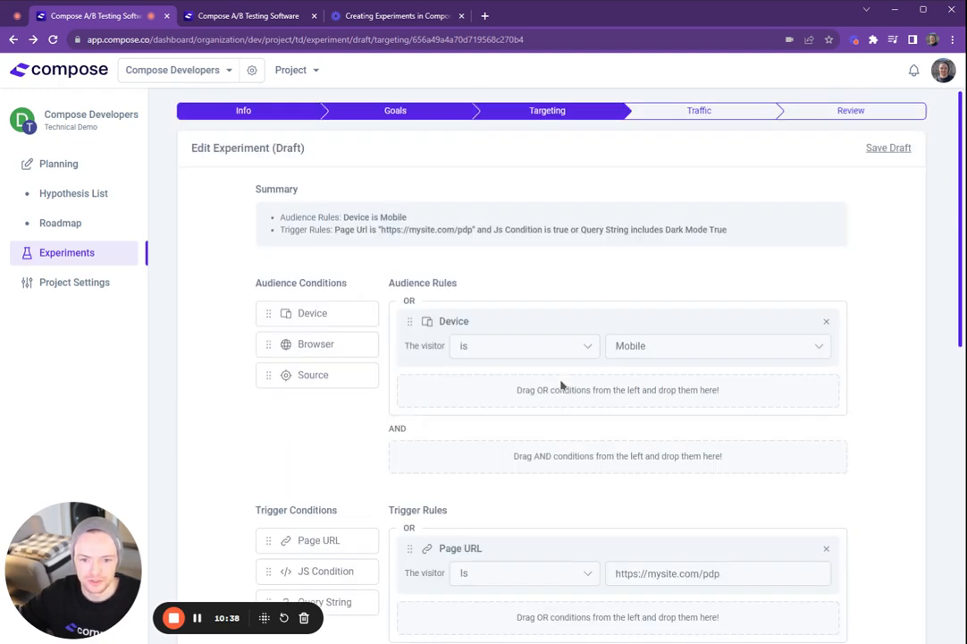
{"action": "left_click", "coordinate": [683, 114]}
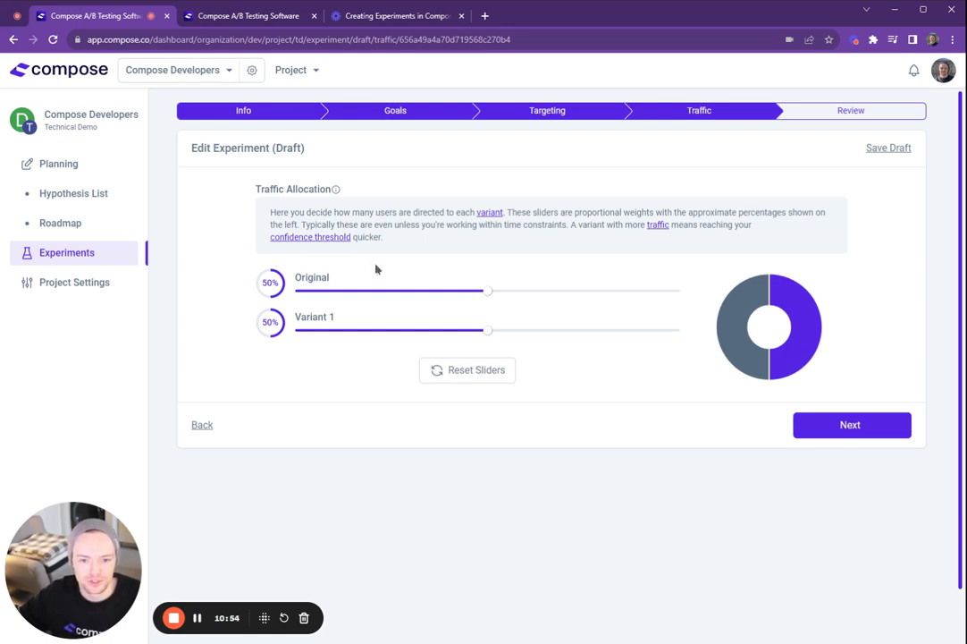
{"action": "left_click", "coordinate": [596, 331]}
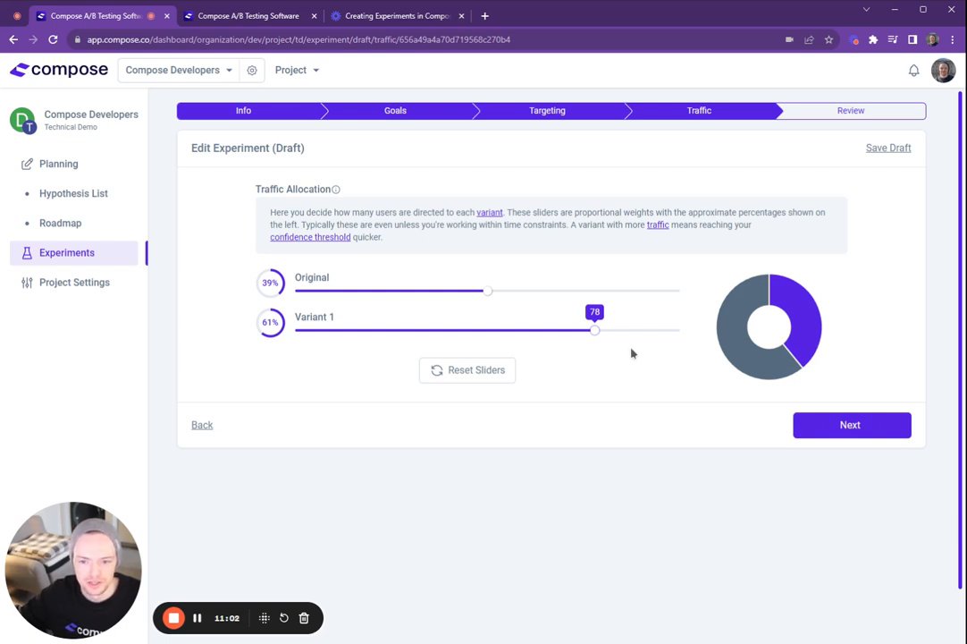
{"action": "left_click", "coordinate": [490, 372]}
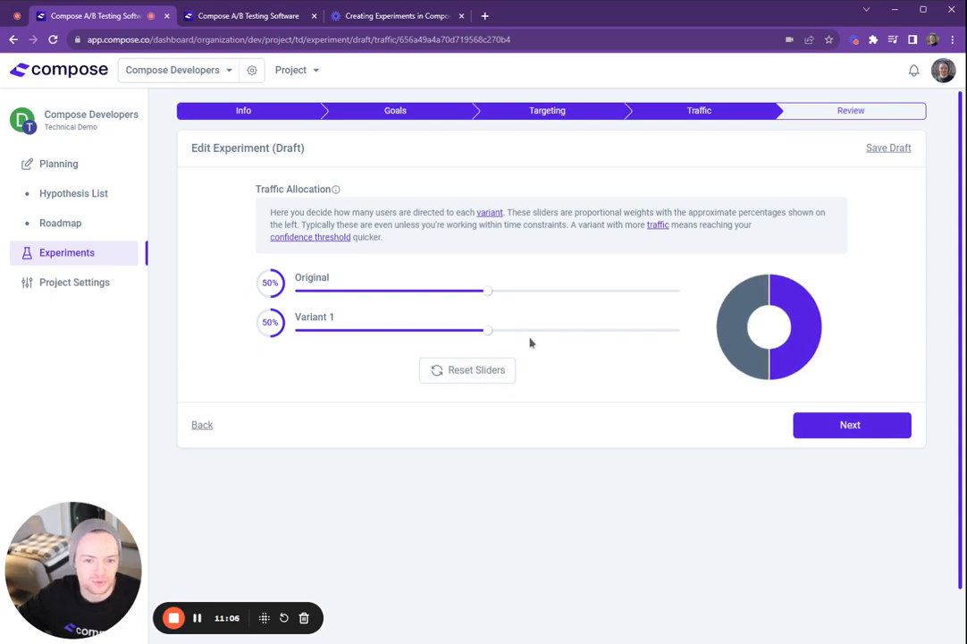
Revisit the experiment info and reopen the traffic allocation so that it includes Variant 2
{"action": "left_click", "coordinate": [239, 105]}
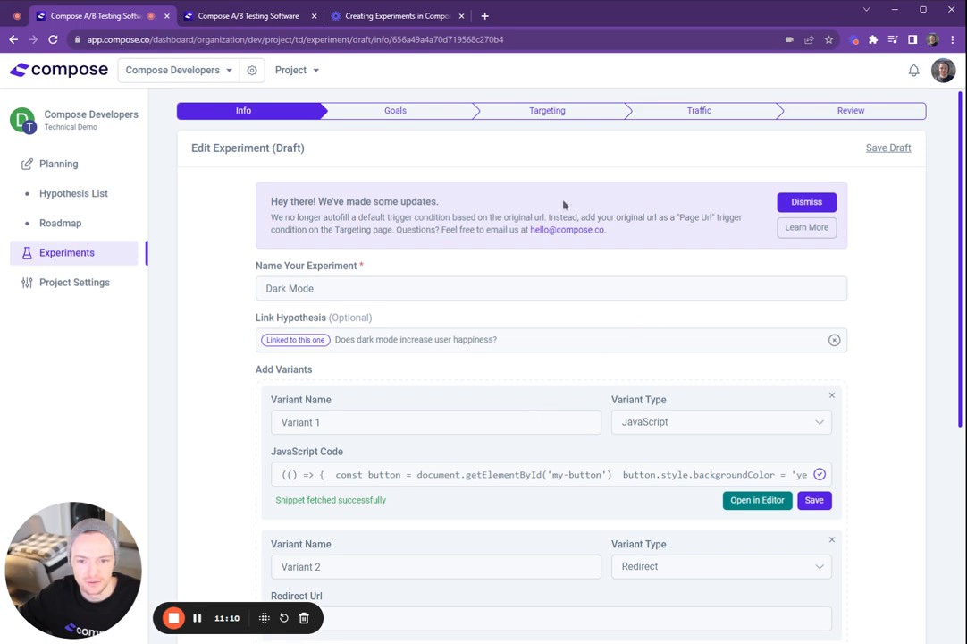
{"action": "left_click", "coordinate": [670, 112]}
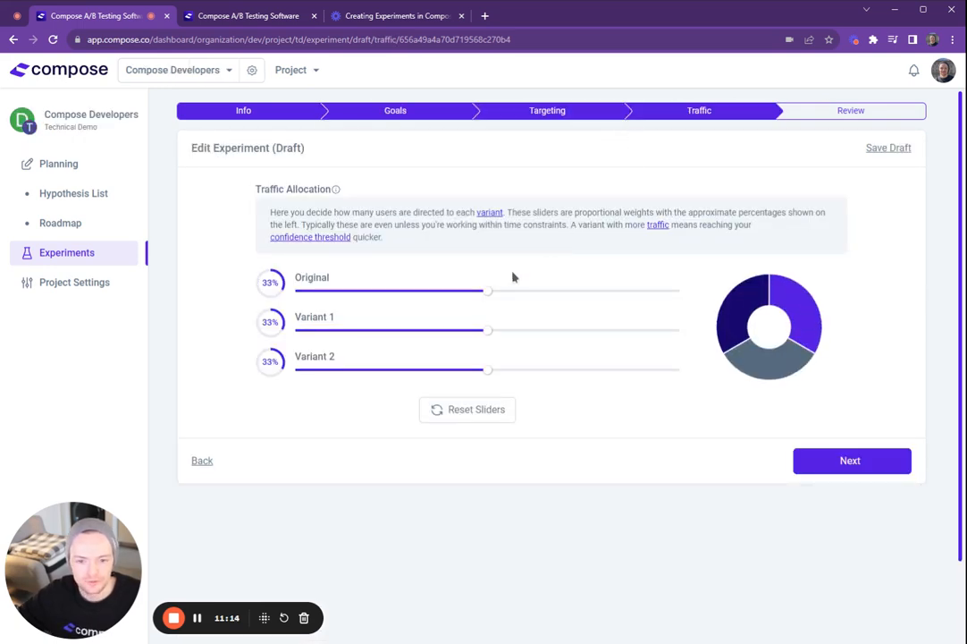
Try weights of 0 and maximum for the Original, lower both variants to a 71/15/14% split, and reset the sliders
{"action": "mouse_move", "coordinate": [490, 293]}
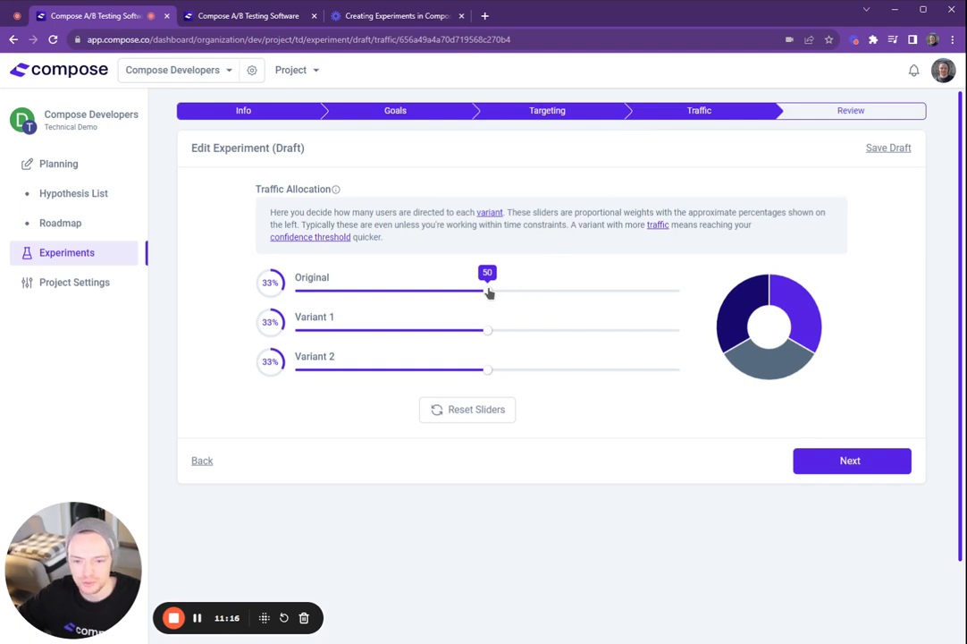
{"action": "left_click_drag", "start_coordinate": [488, 292], "coordinate": [295, 290]}
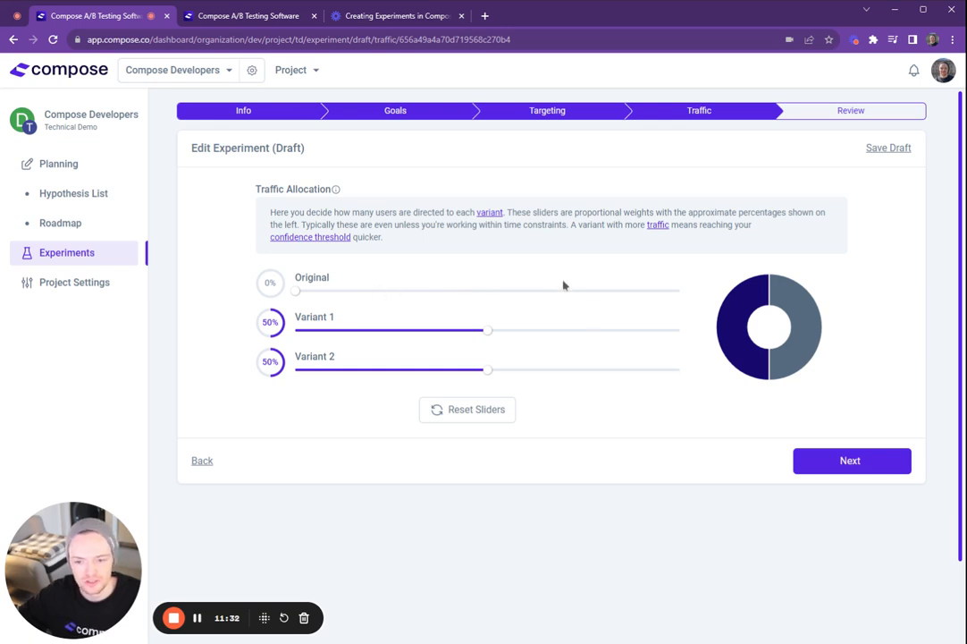
{"action": "left_click", "coordinate": [609, 291]}
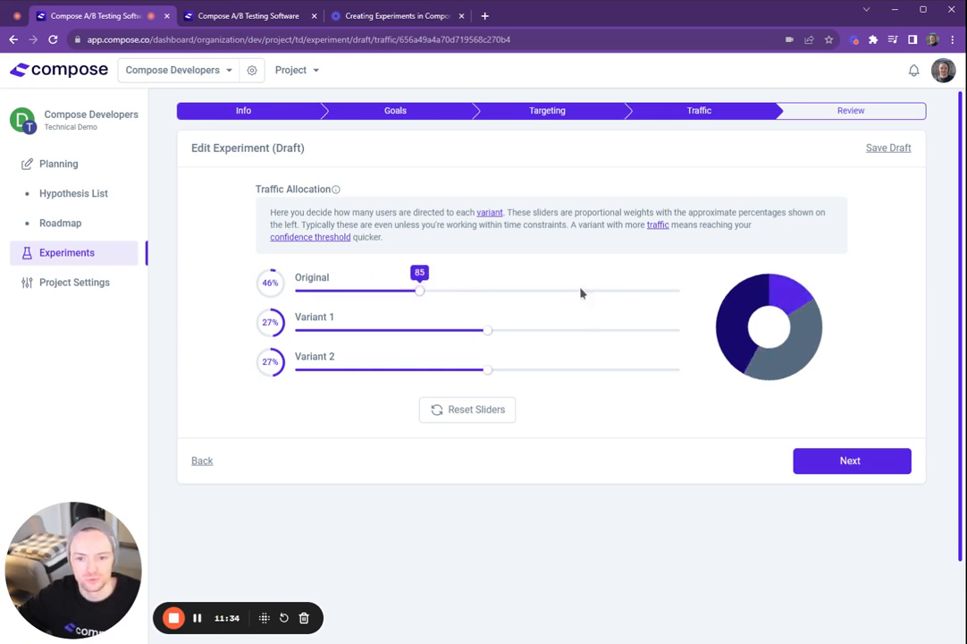
{"action": "left_click_drag", "start_coordinate": [624, 291], "coordinate": [687, 295]}
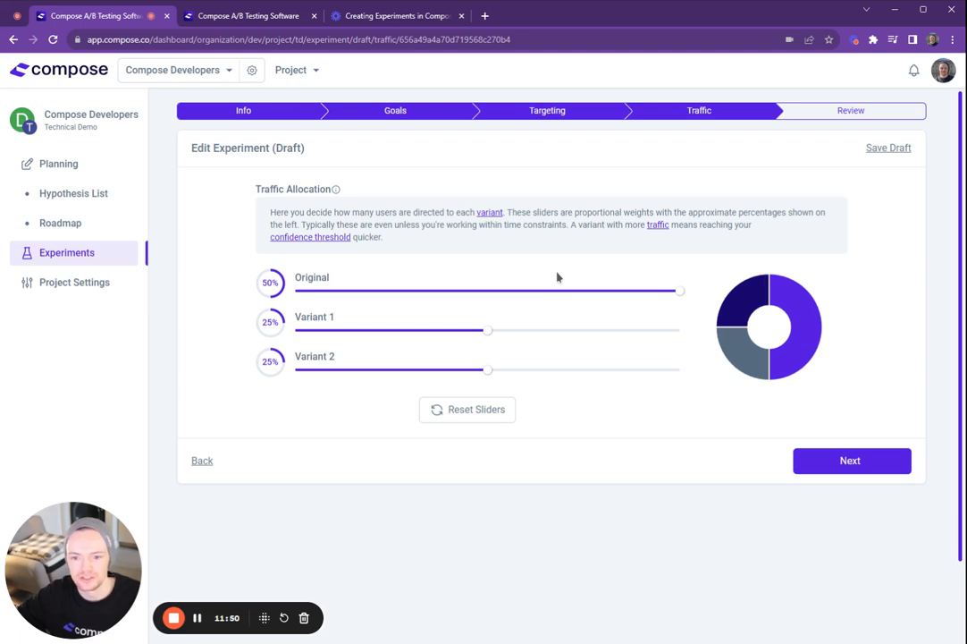
{"action": "left_click", "coordinate": [373, 331]}
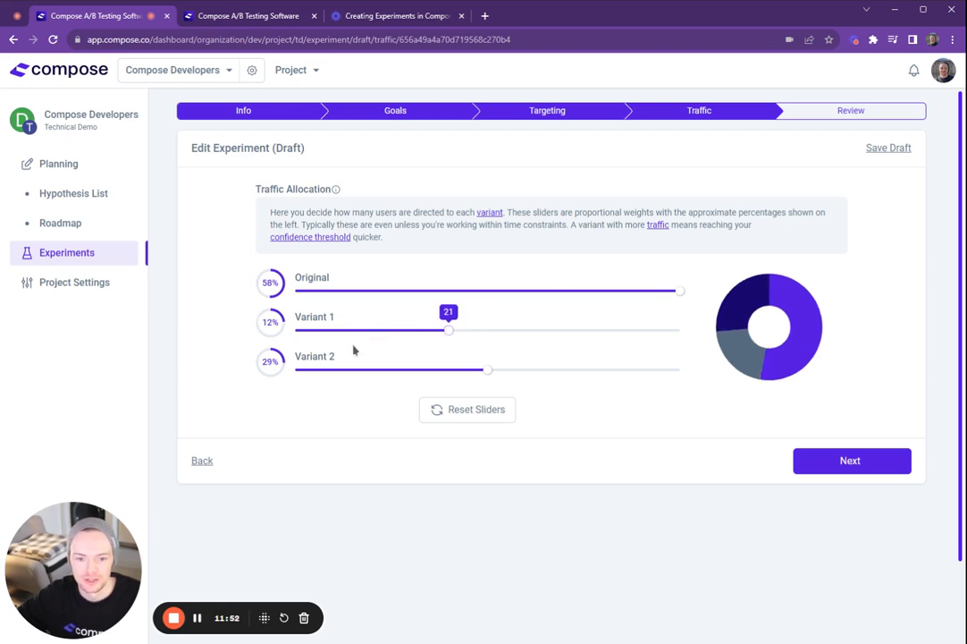
{"action": "left_click", "coordinate": [374, 369]}
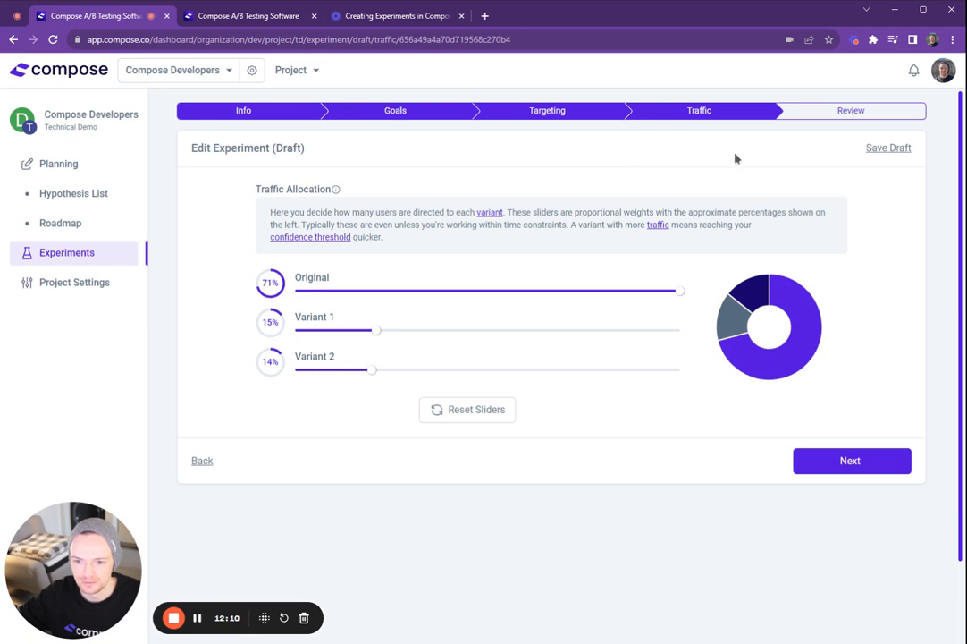
{"action": "left_click", "coordinate": [505, 416]}
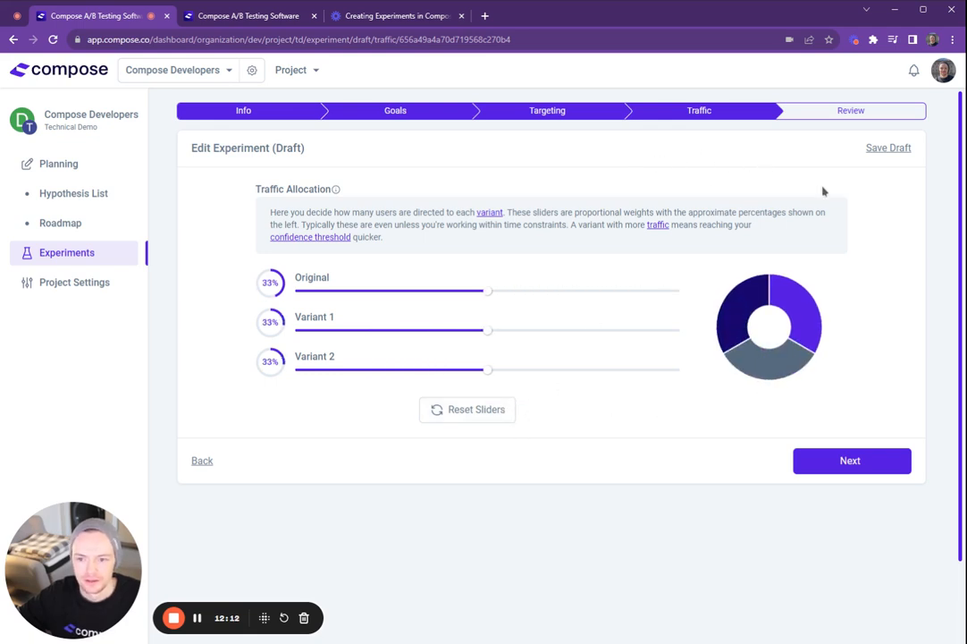
Open the experiment review and examine the preview entry point, the quality assurance previews and the test summary
{"action": "left_click", "coordinate": [834, 119]}
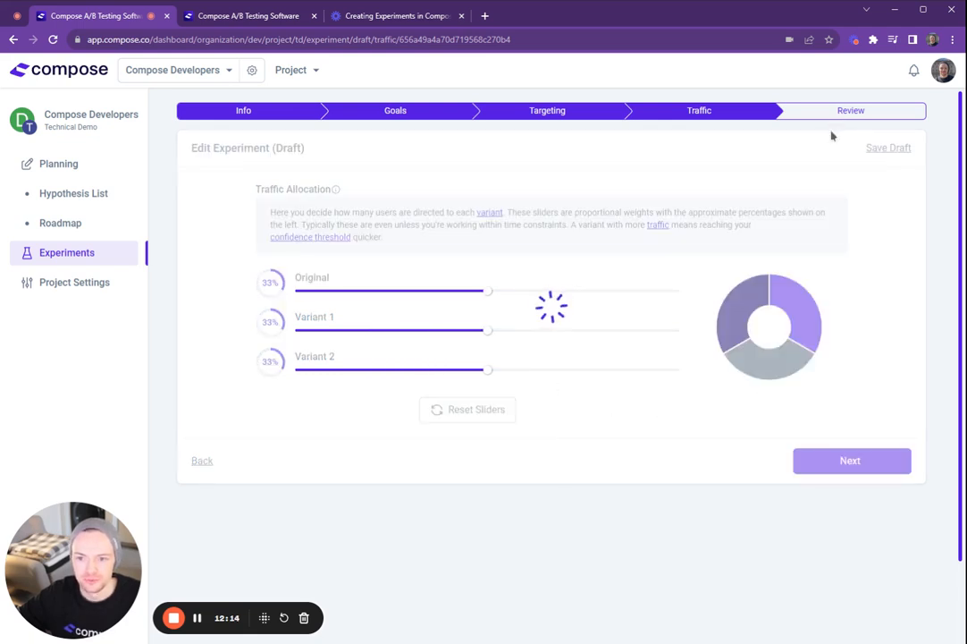
{"action": "scroll", "coordinate": [229, 307], "scroll_direction": "down", "scroll_amount": 1}
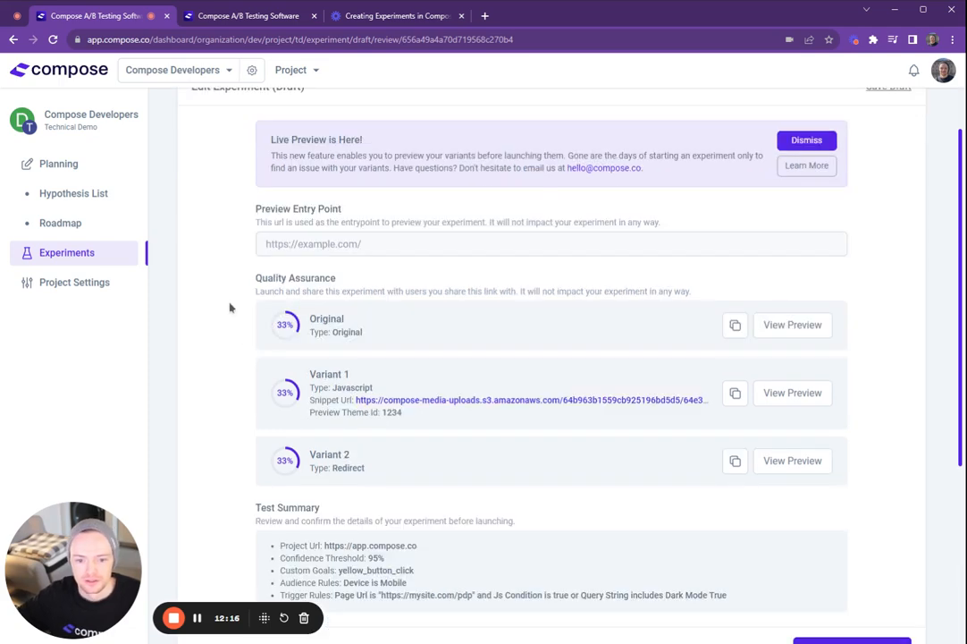
{"action": "scroll", "coordinate": [235, 318], "scroll_direction": "down", "scroll_amount": 1}
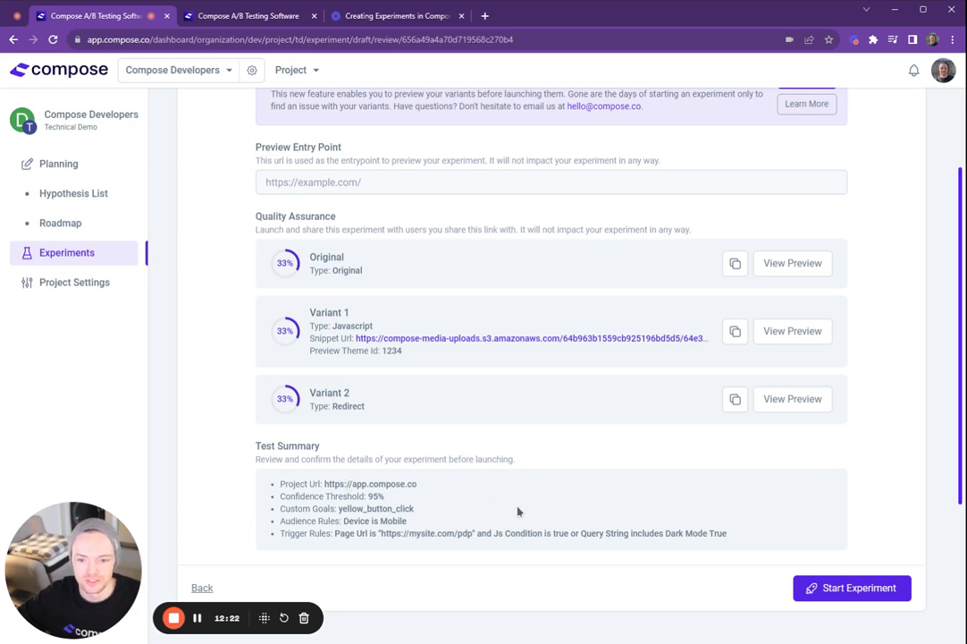
{"action": "scroll", "coordinate": [514, 511], "scroll_direction": "up", "scroll_amount": 1}
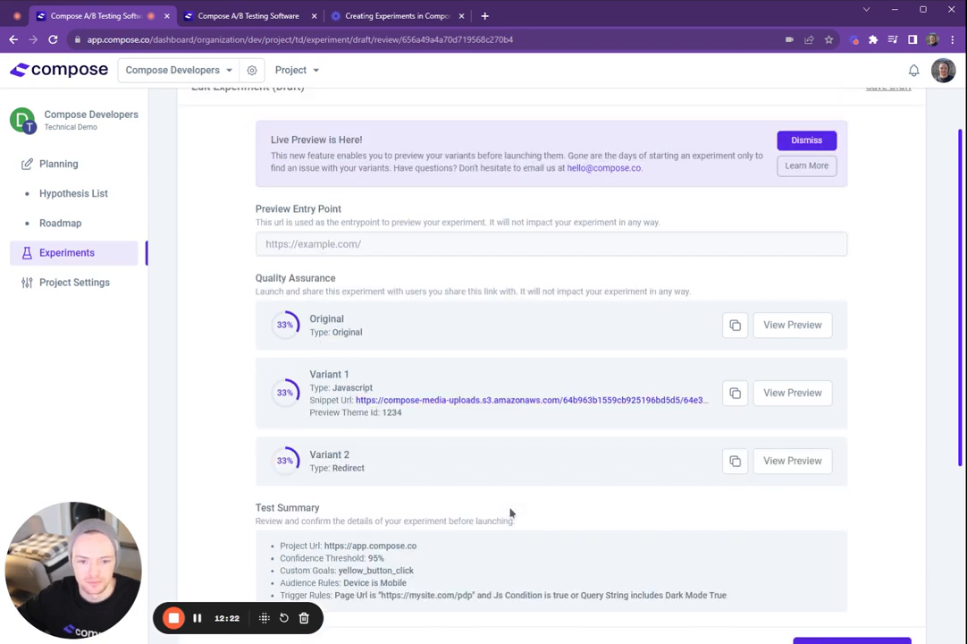
{"action": "left_click", "coordinate": [293, 243]}
{"action": "scroll", "coordinate": [400, 330], "scroll_direction": "up", "scroll_amount": 1}
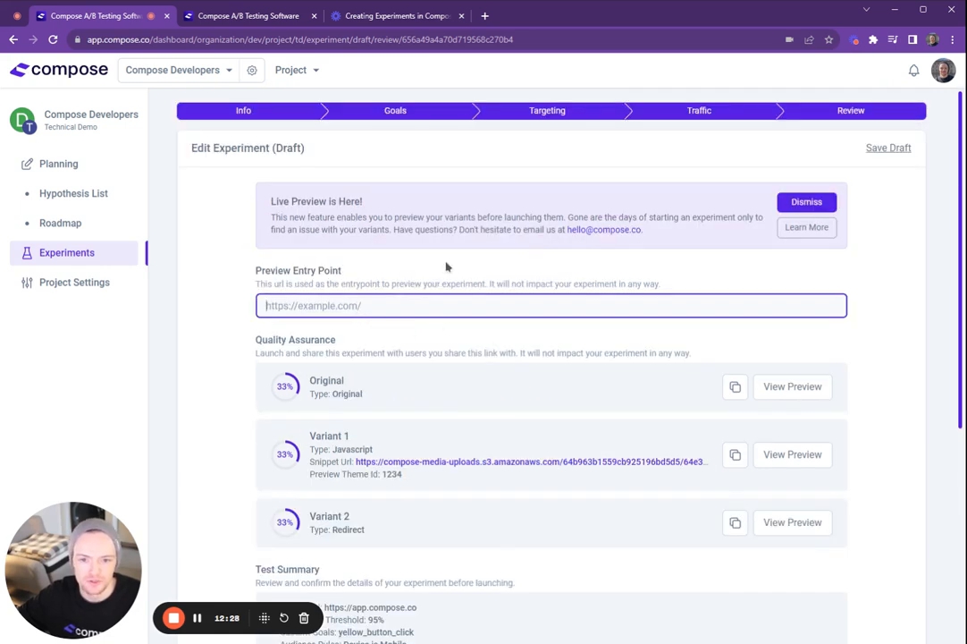
Revisit the targeting stage to check the Page URL, JS Condition and Query String trigger rules, and return to the review
{"action": "left_click", "coordinate": [521, 113]}
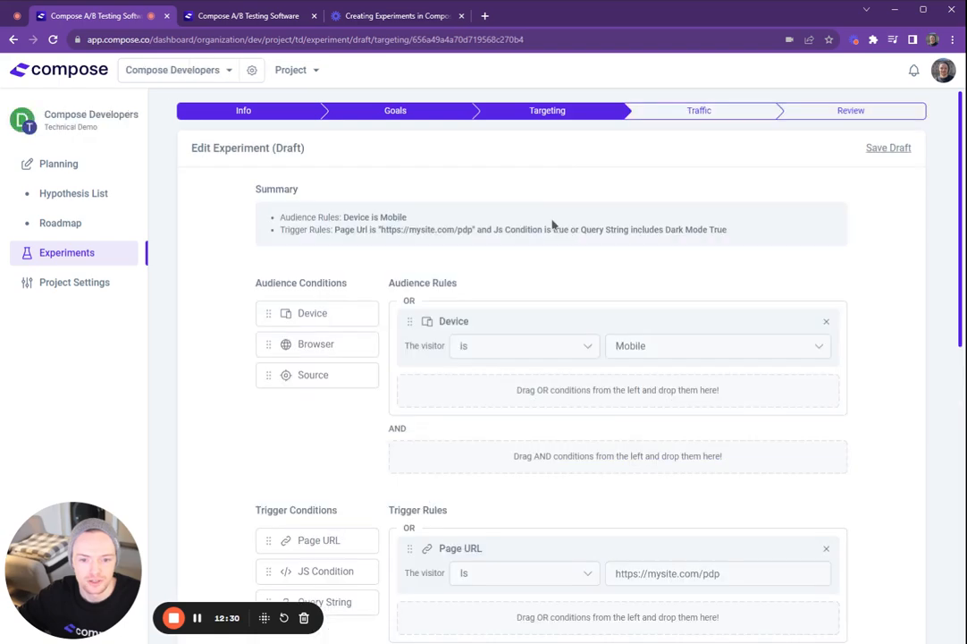
{"action": "scroll", "coordinate": [696, 345], "scroll_direction": "down", "scroll_amount": 2}
{"action": "scroll", "coordinate": [577, 405], "scroll_direction": "down", "scroll_amount": 2}
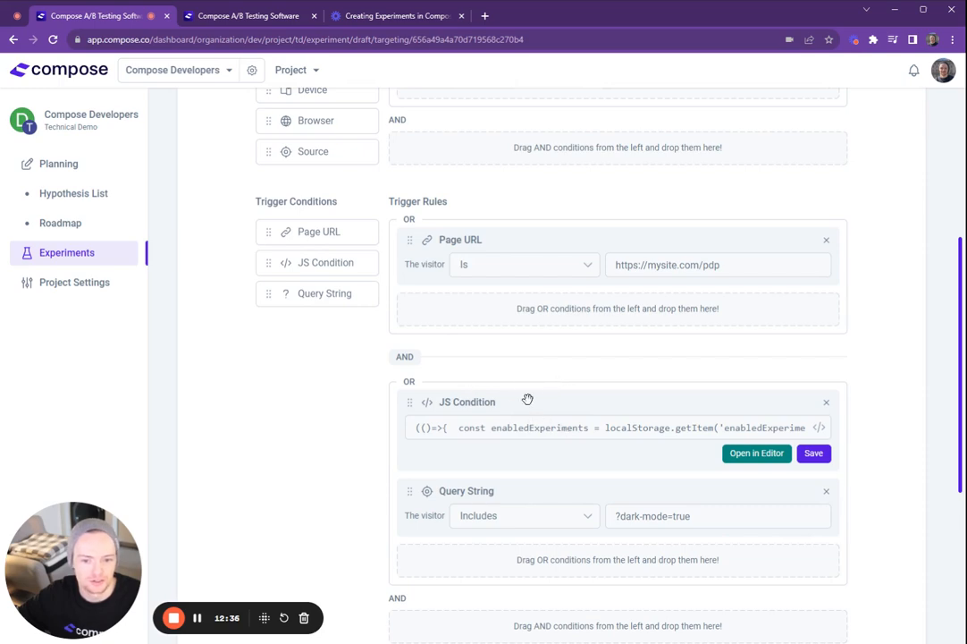
{"action": "scroll", "coordinate": [527, 399], "scroll_direction": "up", "scroll_amount": 5}
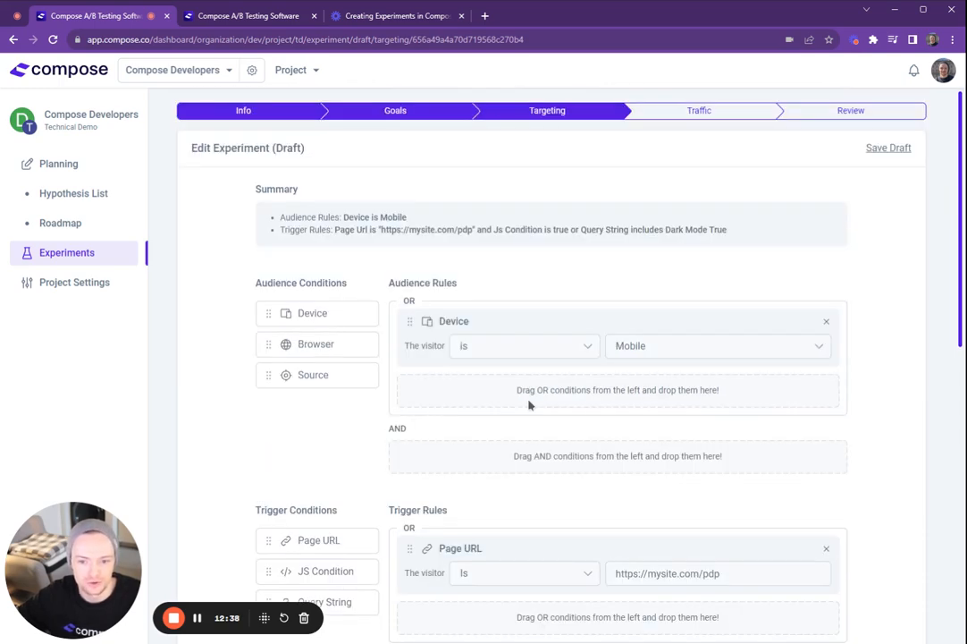
{"action": "left_click", "coordinate": [867, 114]}
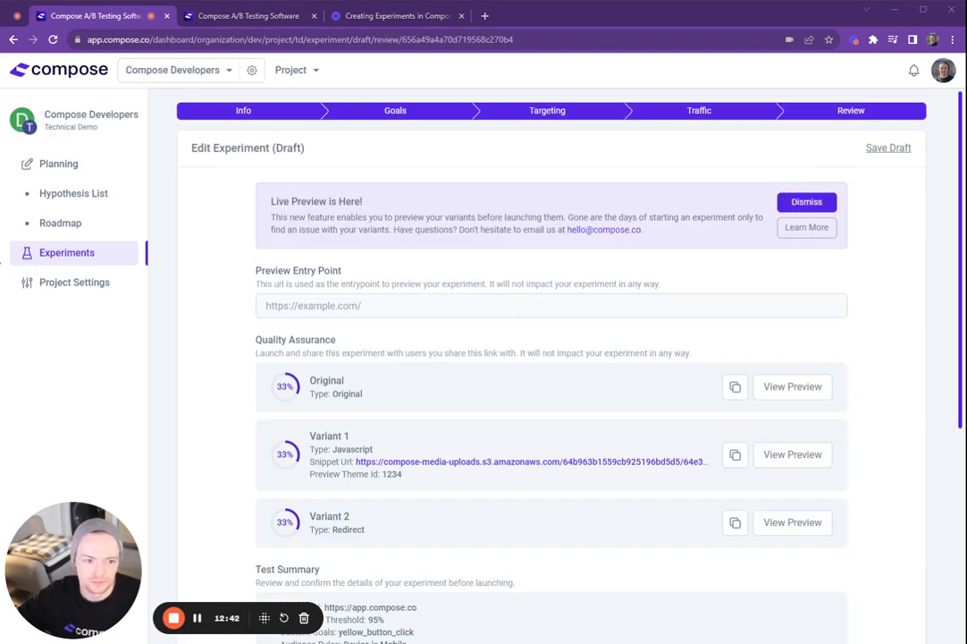
{"action": "left_click", "coordinate": [333, 304]}
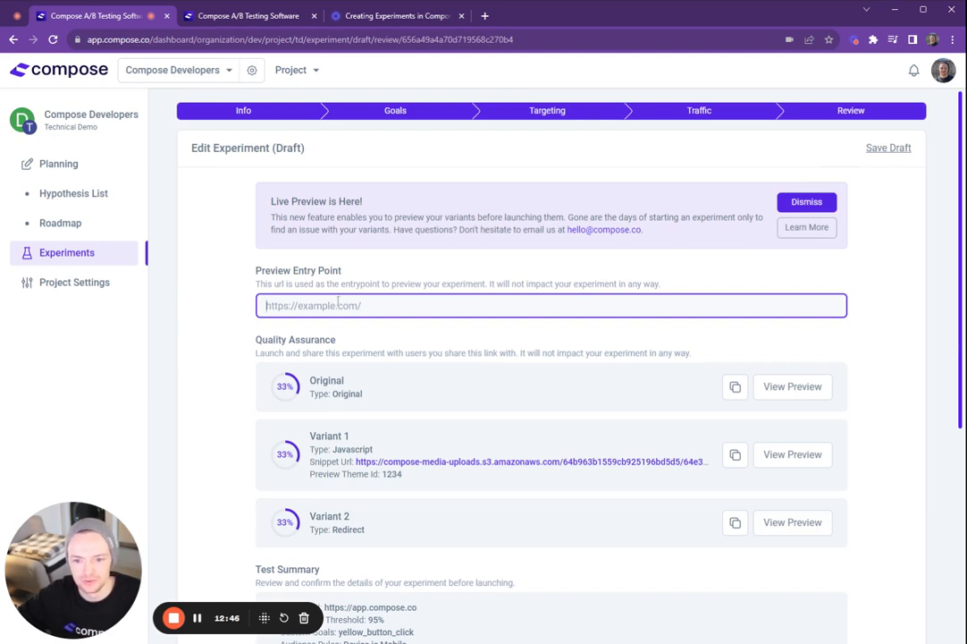
{"action": "type", "text": "https://mysite.com/pdp"}
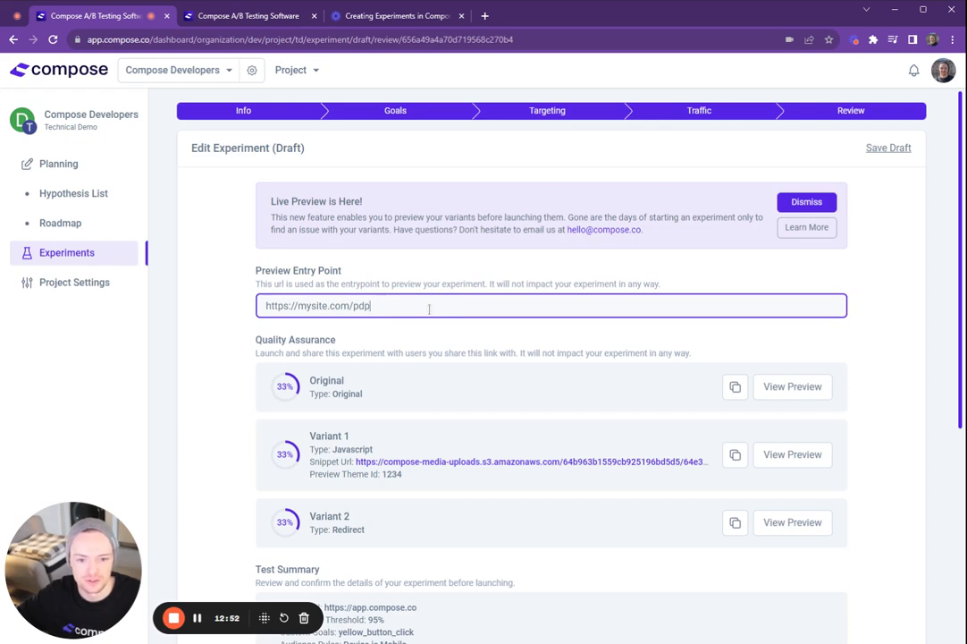
{"action": "scroll", "coordinate": [430, 307], "scroll_direction": "down", "scroll_amount": 2}
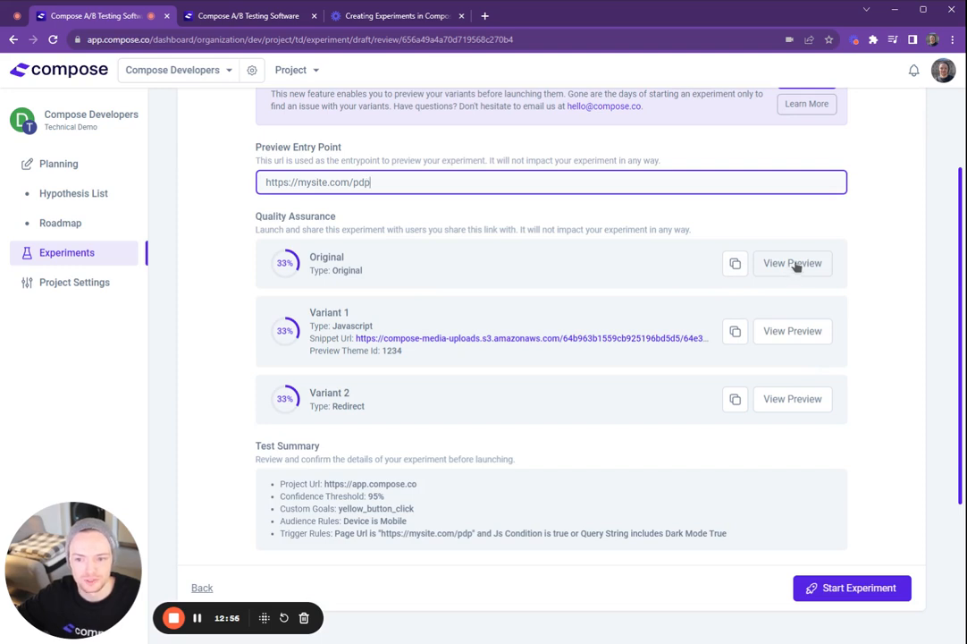
{"action": "left_click_drag", "start_coordinate": [364, 177], "coordinate": [255, 181]}
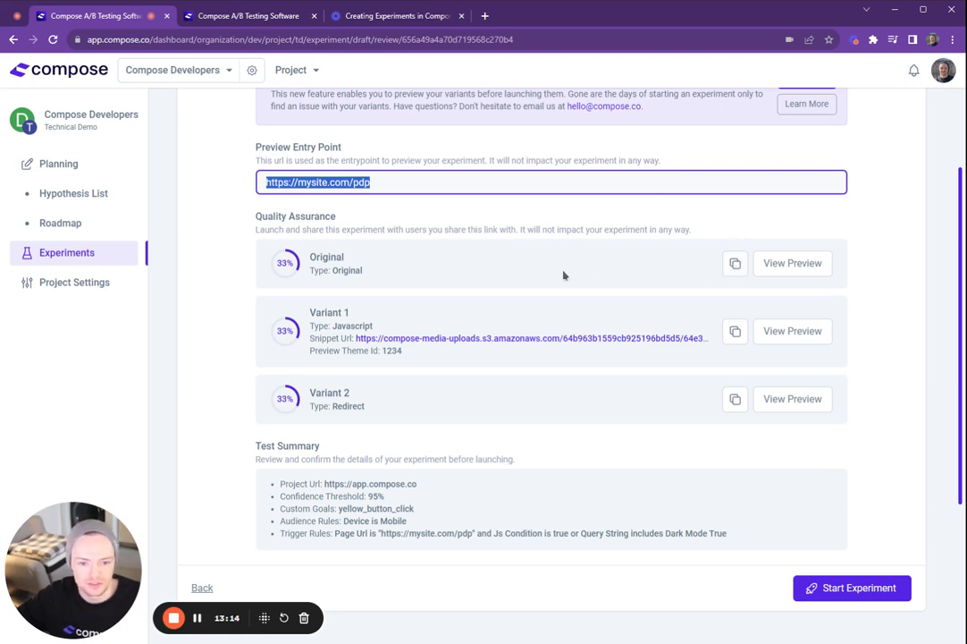
{"action": "scroll", "coordinate": [603, 302], "scroll_direction": "up", "scroll_amount": 1}
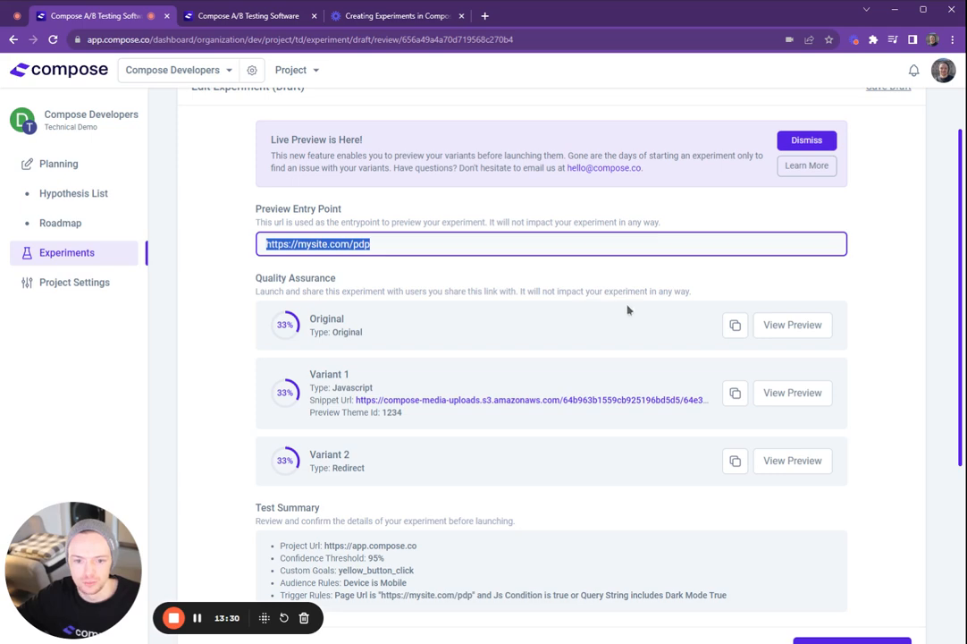
{"action": "scroll", "coordinate": [901, 313], "scroll_direction": "up", "scroll_amount": 1}
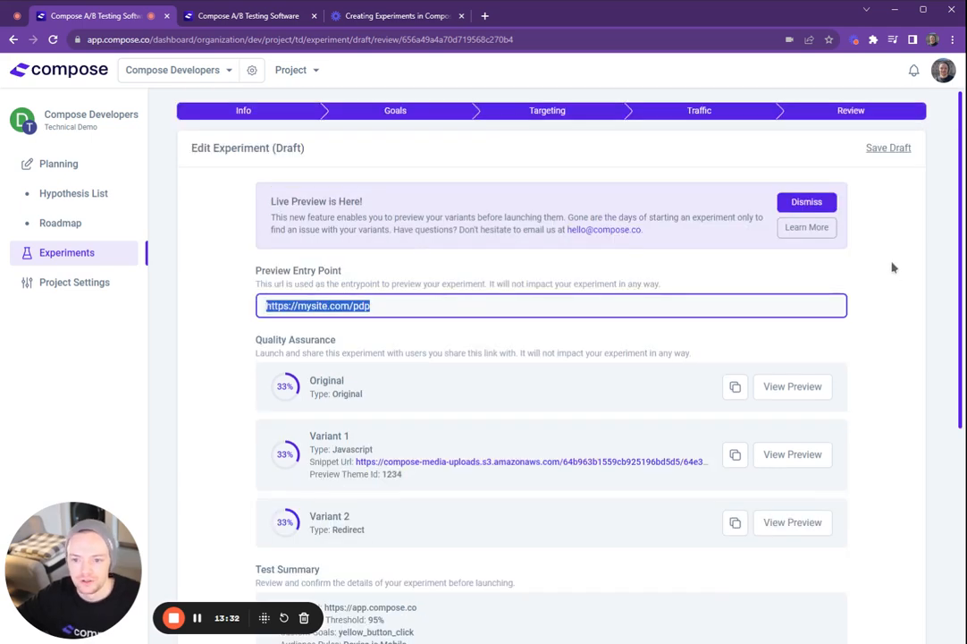
Start the Dark Mode experiment from its review page and confirm the launch
{"action": "scroll", "coordinate": [894, 268], "scroll_direction": "down", "scroll_amount": 1}
{"action": "left_click", "coordinate": [892, 267]}
{"action": "scroll", "coordinate": [894, 357], "scroll_direction": "down", "scroll_amount": 2}
{"action": "left_click", "coordinate": [874, 525]}
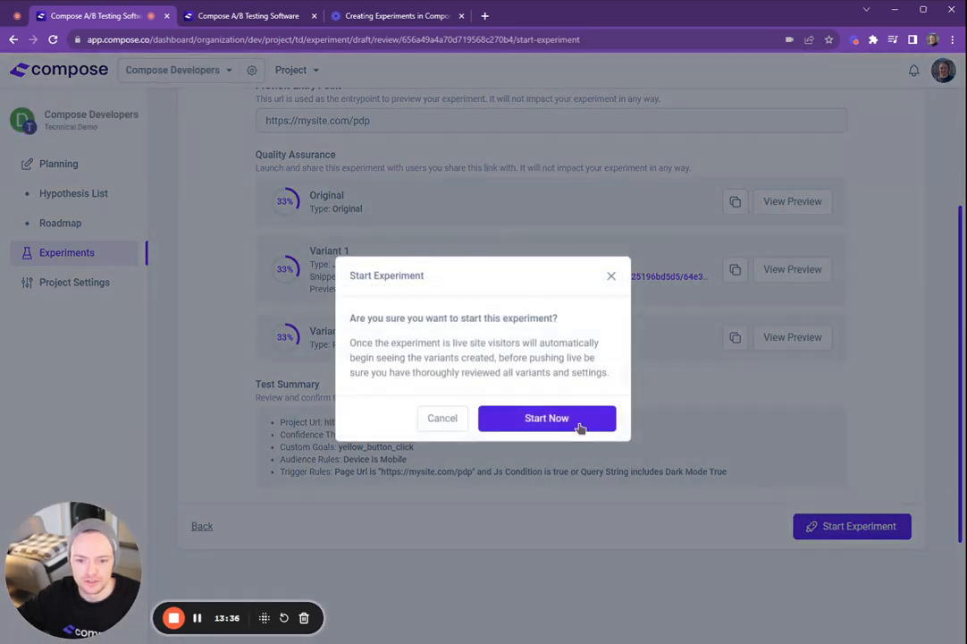
{"action": "left_click", "coordinate": [541, 425]}
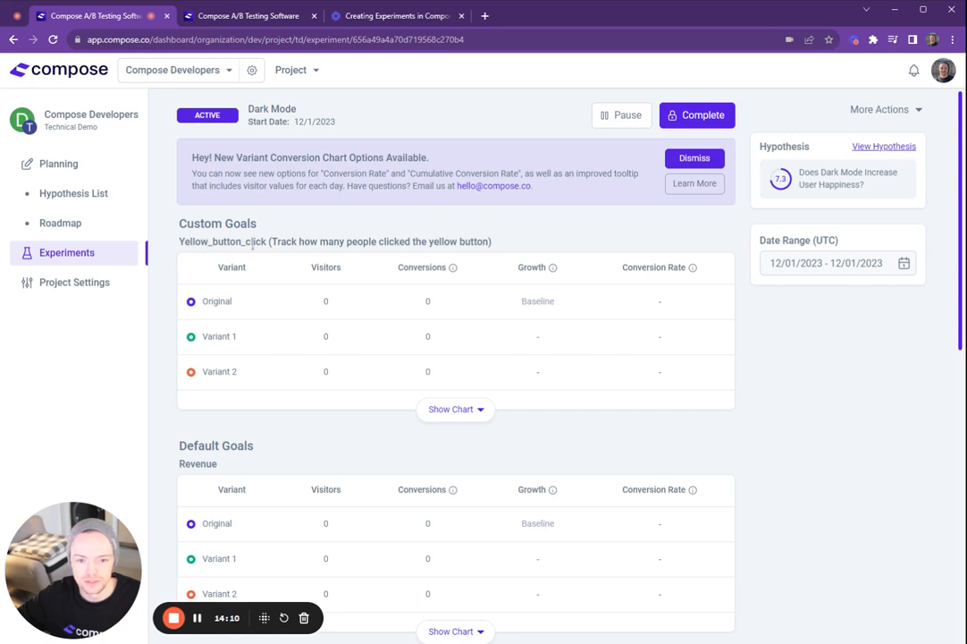
Show the yellow_button_click goal's chart and view it as Conversion Rate and as Cumulative Conversion Rate
{"action": "left_click", "coordinate": [478, 409]}
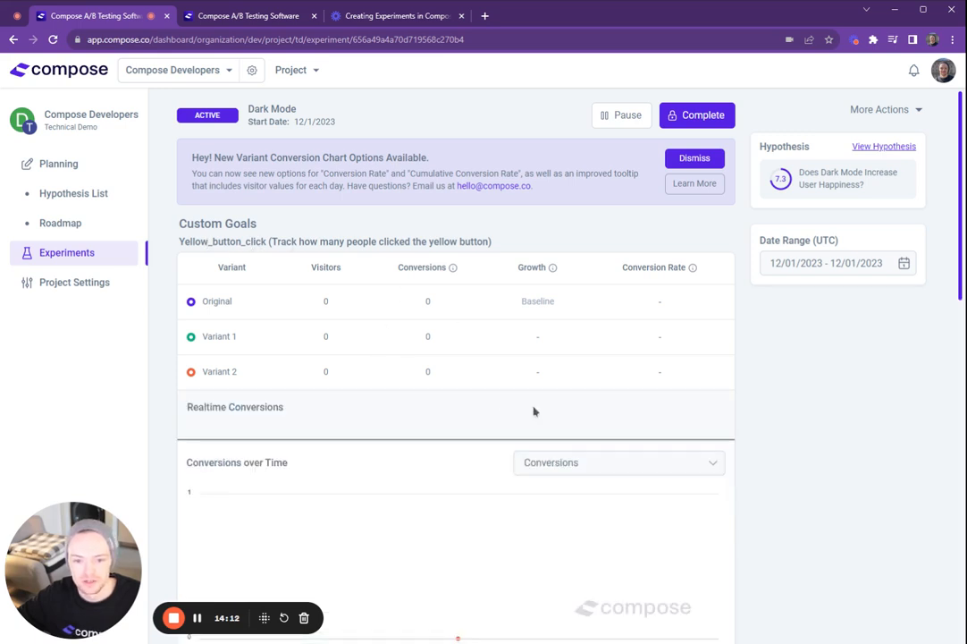
{"action": "scroll", "coordinate": [954, 282], "scroll_direction": "down", "scroll_amount": 1}
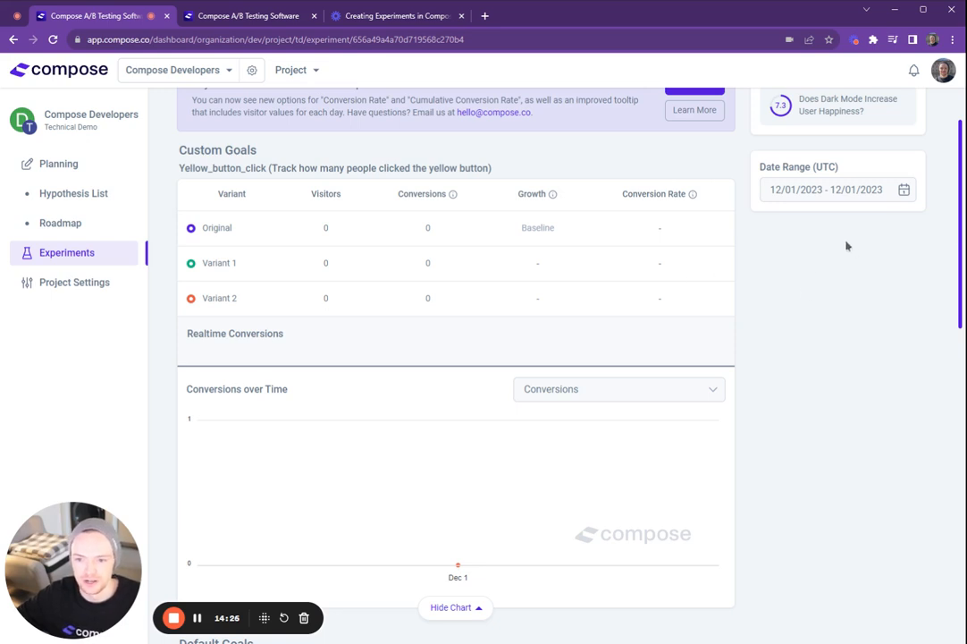
{"action": "scroll", "coordinate": [955, 286], "scroll_direction": "down", "scroll_amount": 2}
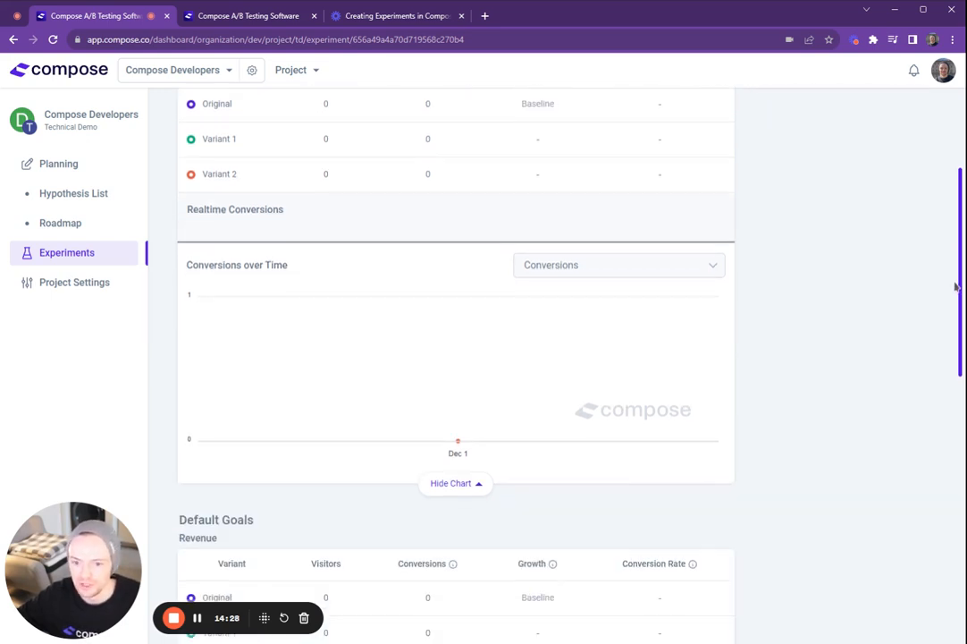
{"action": "left_click", "coordinate": [602, 285]}
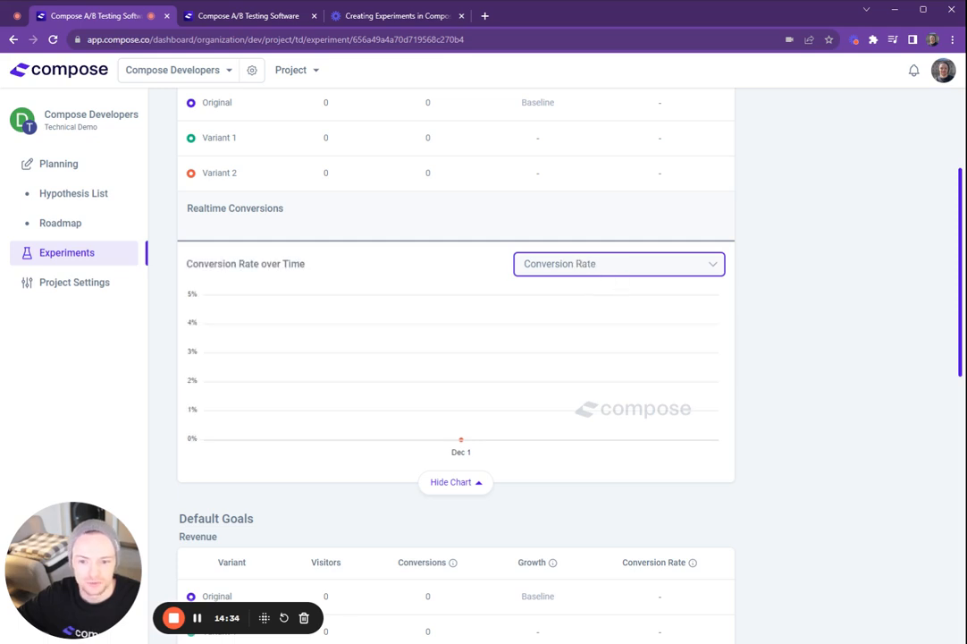
{"action": "left_click", "coordinate": [610, 329]}
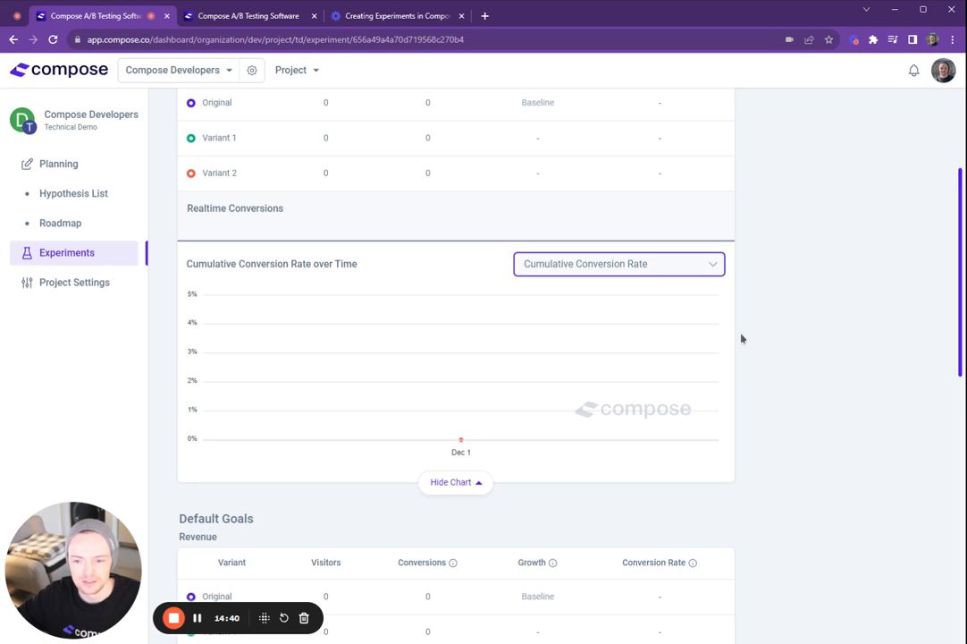
Examine the Revenue, Link Engagement and Bounce Rate default goals and the Total Revenue analytics of the Dark Mode experiment
{"action": "scroll", "coordinate": [763, 343], "scroll_direction": "down", "scroll_amount": 2}
{"action": "scroll", "coordinate": [764, 345], "scroll_direction": "down", "scroll_amount": 1}
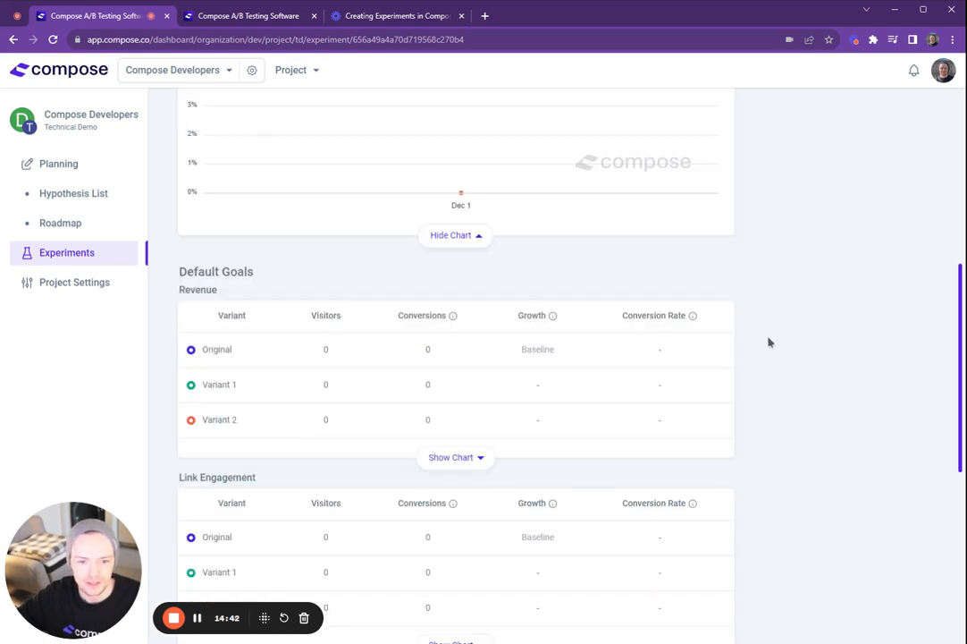
{"action": "scroll", "coordinate": [317, 299], "scroll_direction": "down", "scroll_amount": 1}
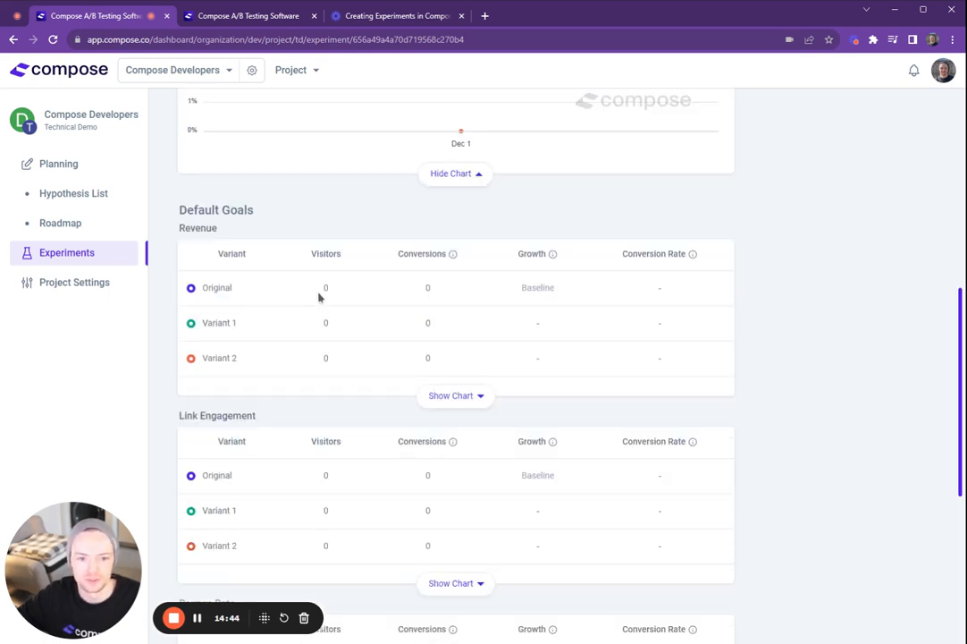
{"action": "scroll", "coordinate": [291, 275], "scroll_direction": "down", "scroll_amount": 1}
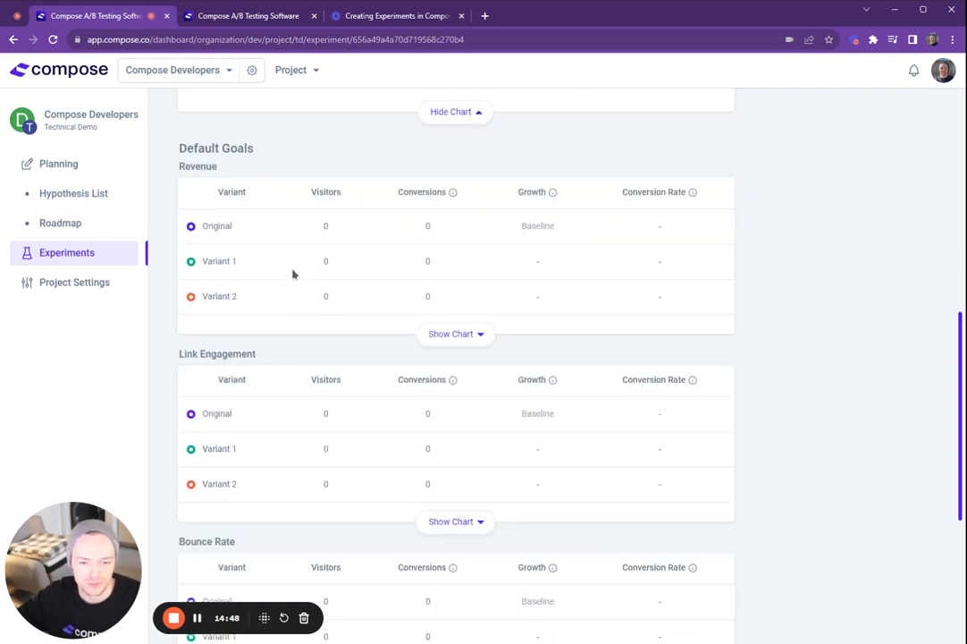
{"action": "scroll", "coordinate": [293, 273], "scroll_direction": "down", "scroll_amount": 1}
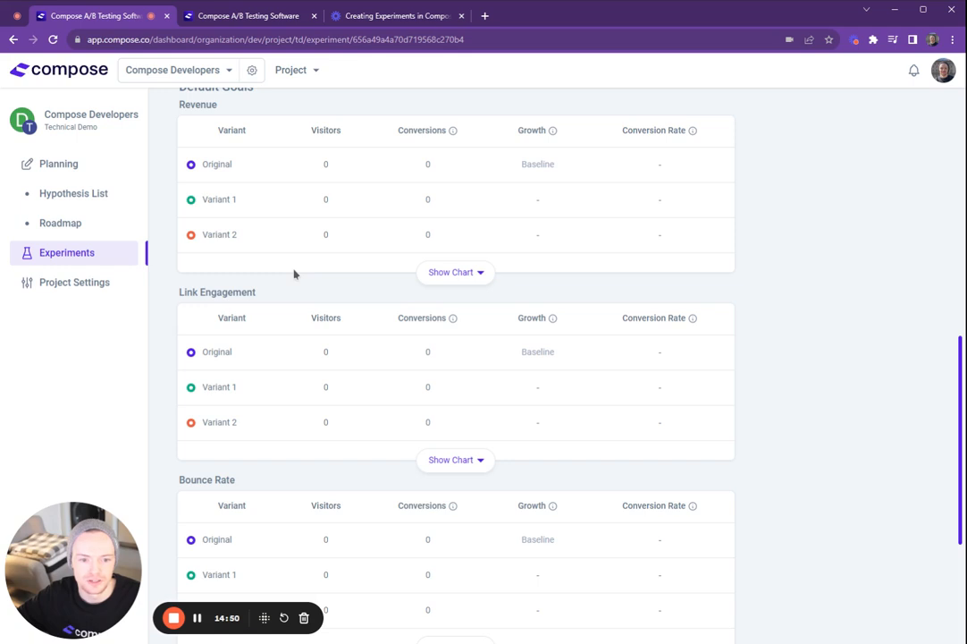
{"action": "scroll", "coordinate": [309, 317], "scroll_direction": "down", "scroll_amount": 1}
{"action": "scroll", "coordinate": [344, 340], "scroll_direction": "down", "scroll_amount": 2}
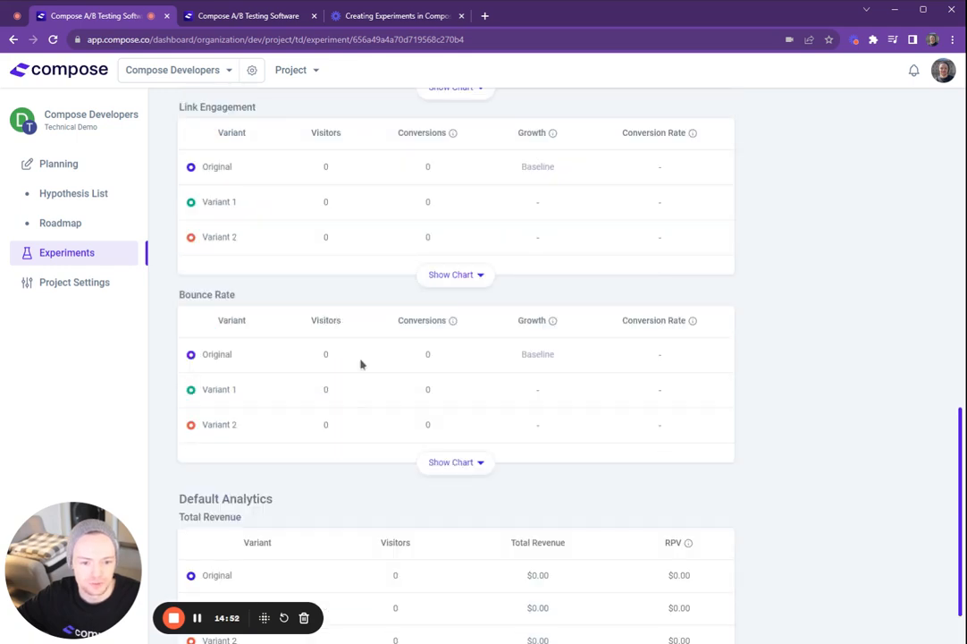
{"action": "scroll", "coordinate": [358, 362], "scroll_direction": "down", "scroll_amount": 1}
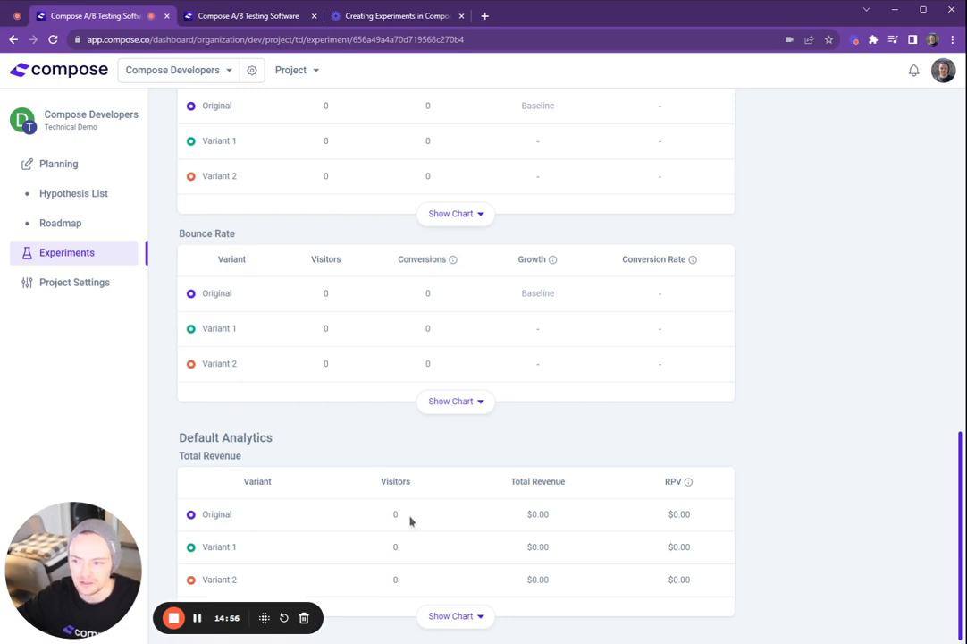
{"action": "scroll", "coordinate": [410, 521], "scroll_direction": "up", "scroll_amount": 3}
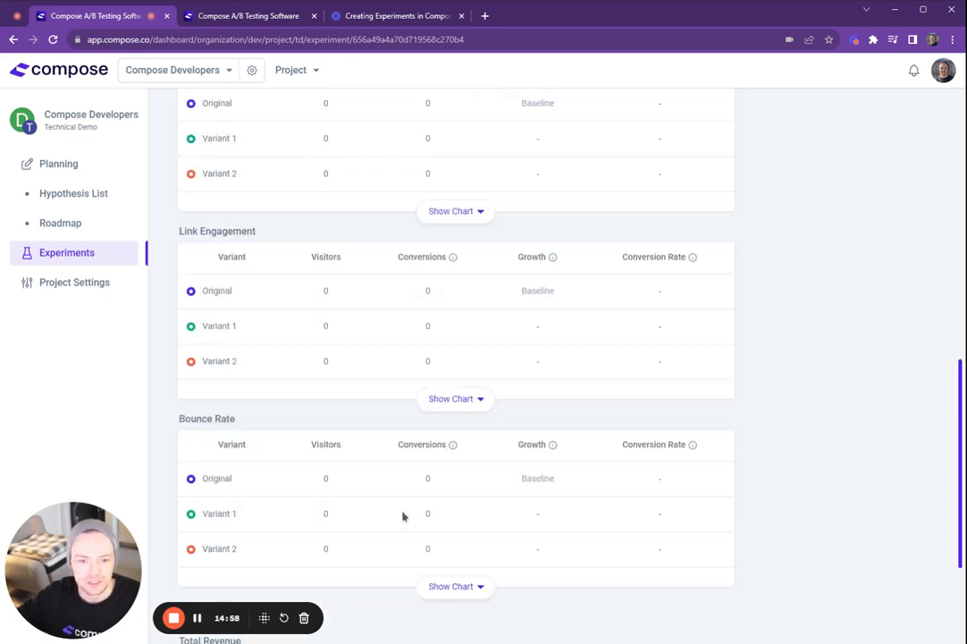
{"action": "scroll", "coordinate": [403, 516], "scroll_direction": "up", "scroll_amount": 1}
{"action": "scroll", "coordinate": [409, 509], "scroll_direction": "up", "scroll_amount": 1}
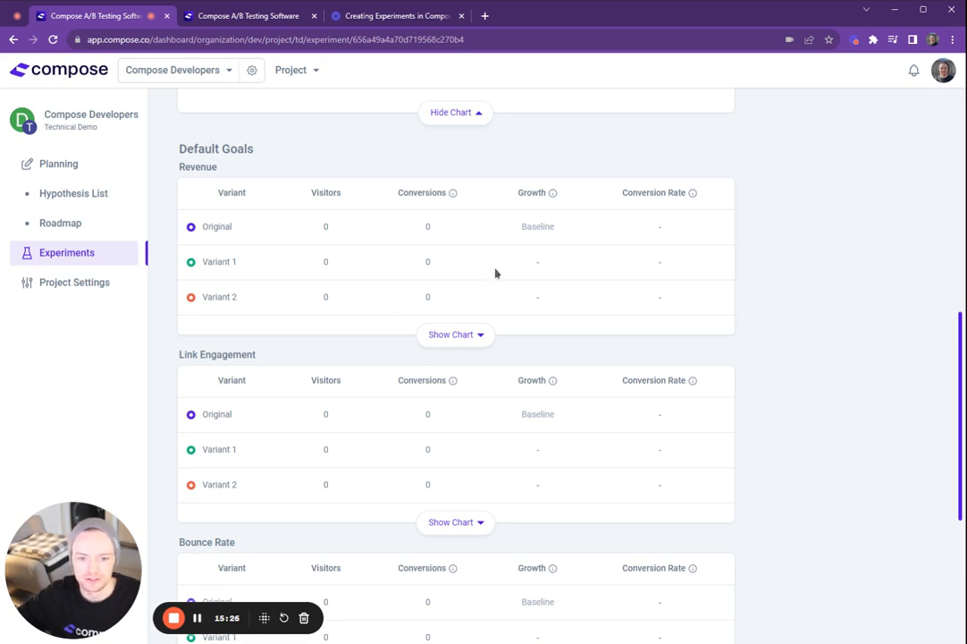
{"action": "scroll", "coordinate": [544, 357], "scroll_direction": "down", "scroll_amount": 3}
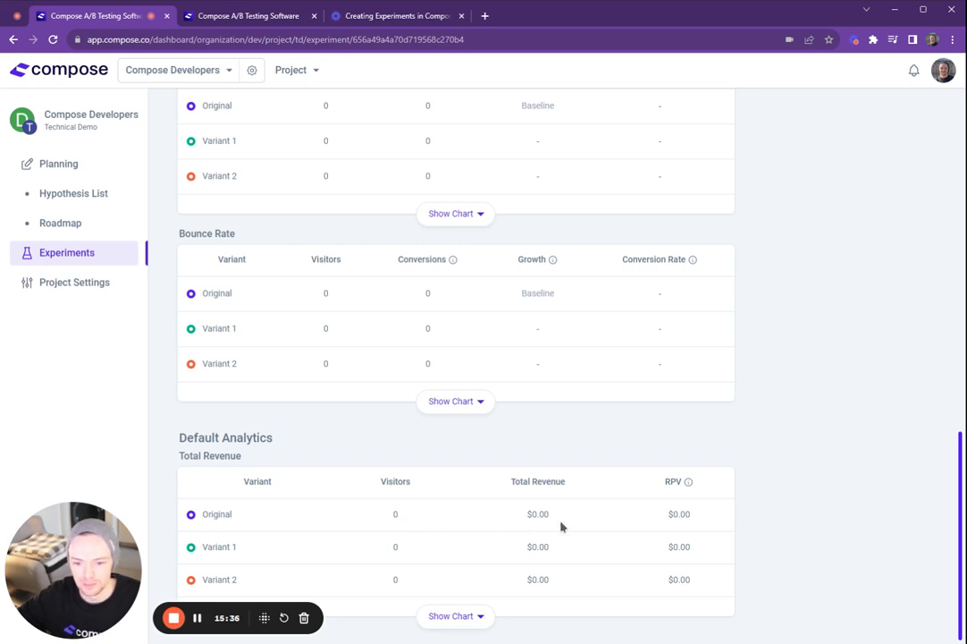
Look at the Date Range calendar for the Dark Mode results and close it without choosing dates
{"action": "scroll", "coordinate": [669, 530], "scroll_direction": "up", "scroll_amount": 15}
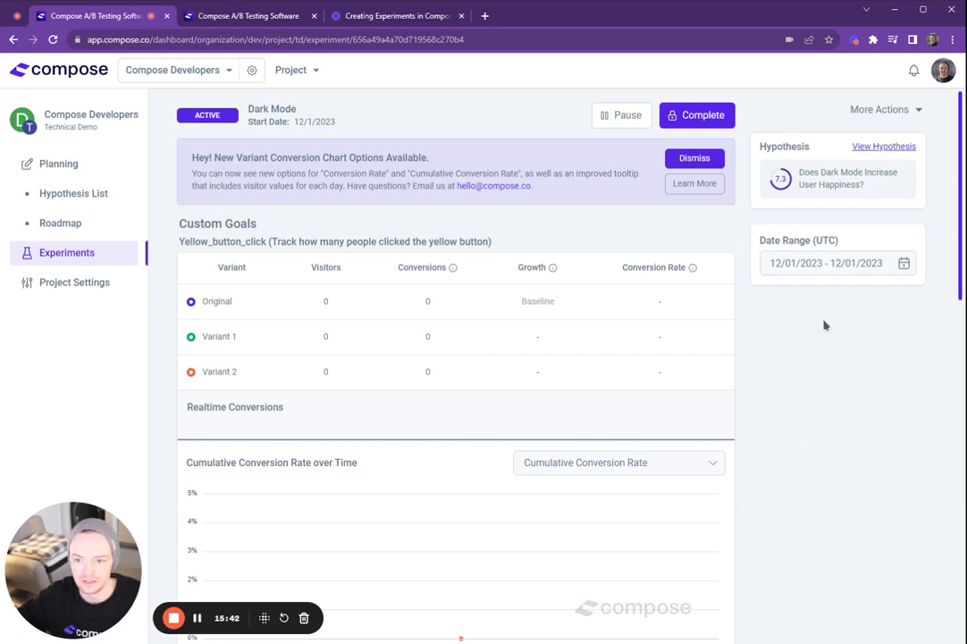
{"action": "left_click", "coordinate": [903, 262]}
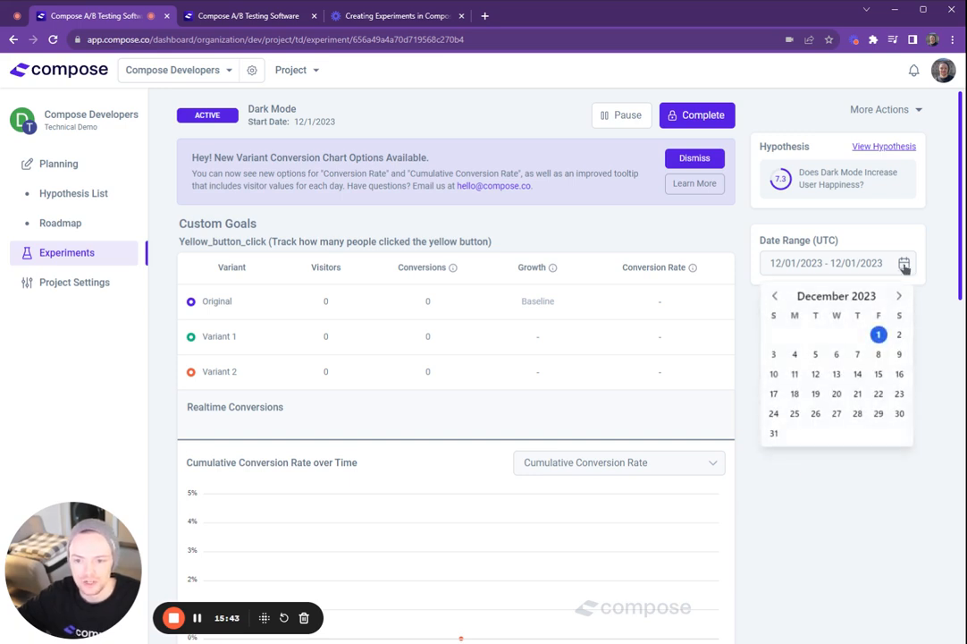
{"action": "left_click", "coordinate": [937, 392]}
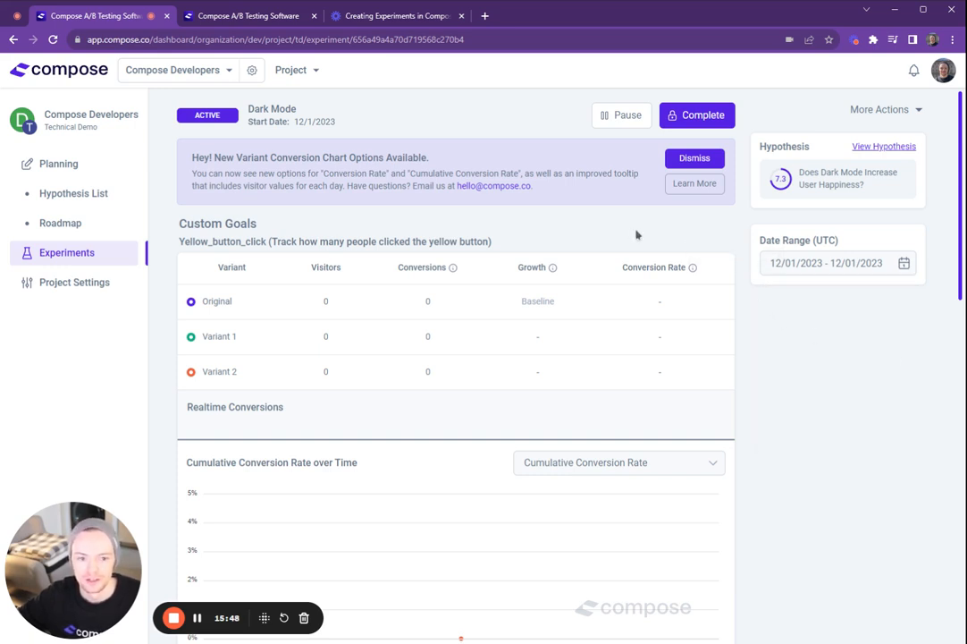
Switch to the Cozy Earth returns link experiment and view its Returns-Page-Visit chart as Conversion Rate and Cumulative Conversion Rate
{"action": "left_click", "coordinate": [258, 24]}
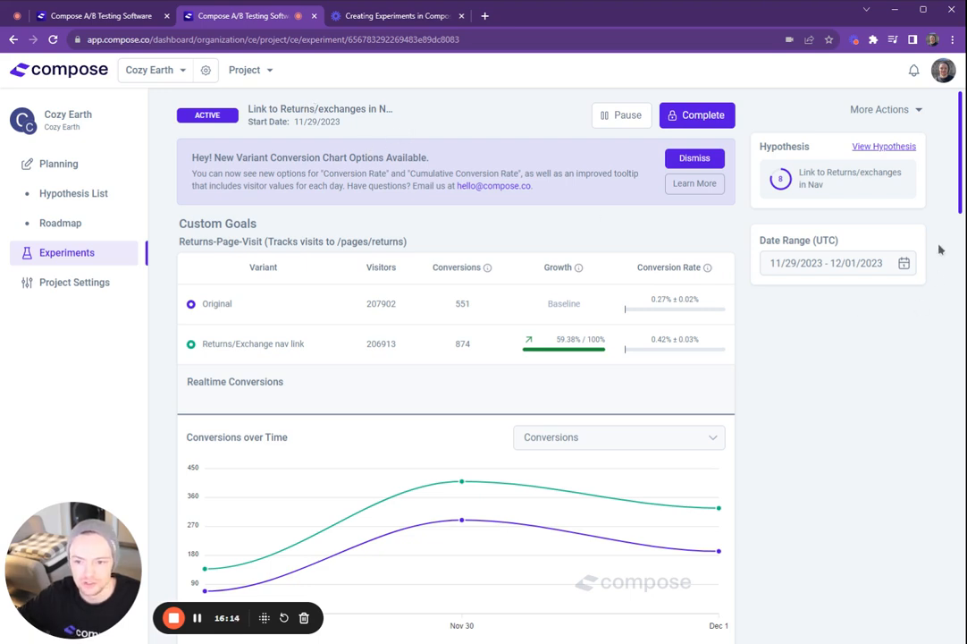
{"action": "scroll", "coordinate": [959, 212], "scroll_direction": "down", "scroll_amount": 1}
{"action": "left_click_drag", "start_coordinate": [959, 212], "coordinate": [961, 231]}
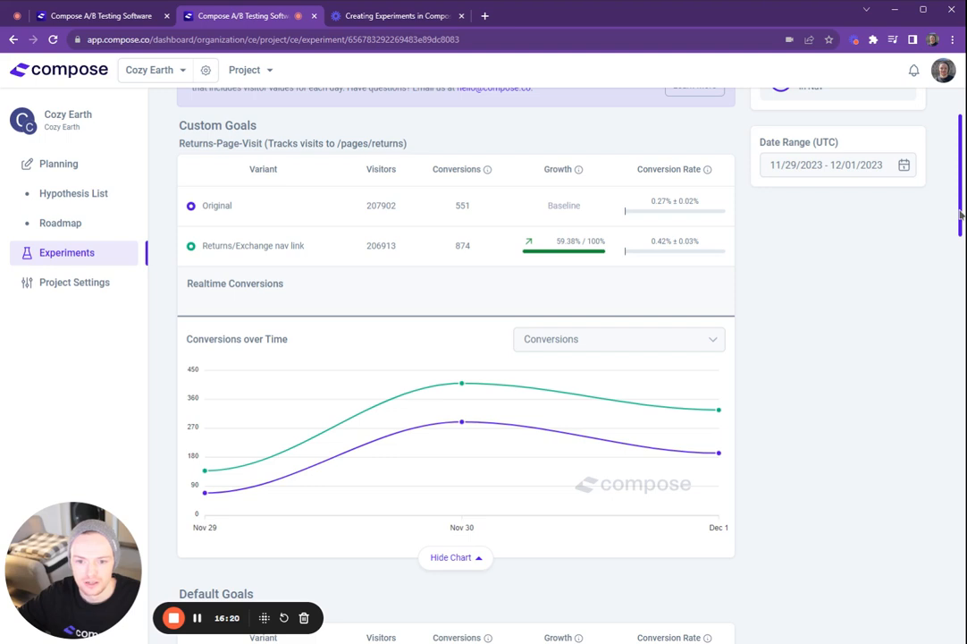
{"action": "left_click_drag", "start_coordinate": [960, 215], "coordinate": [961, 224]}
{"action": "left_click", "coordinate": [615, 304]}
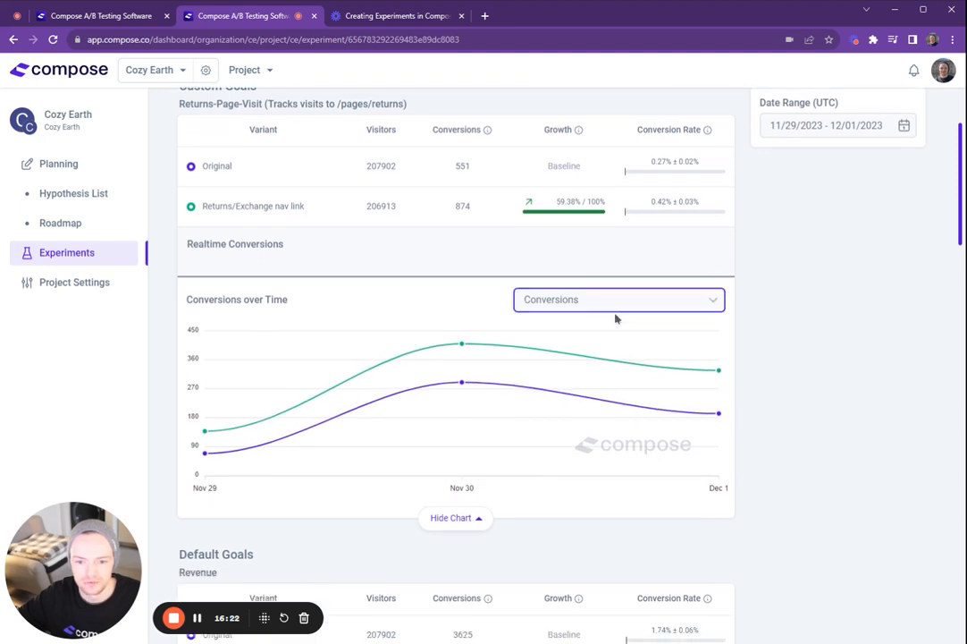
{"action": "left_click", "coordinate": [631, 319]}
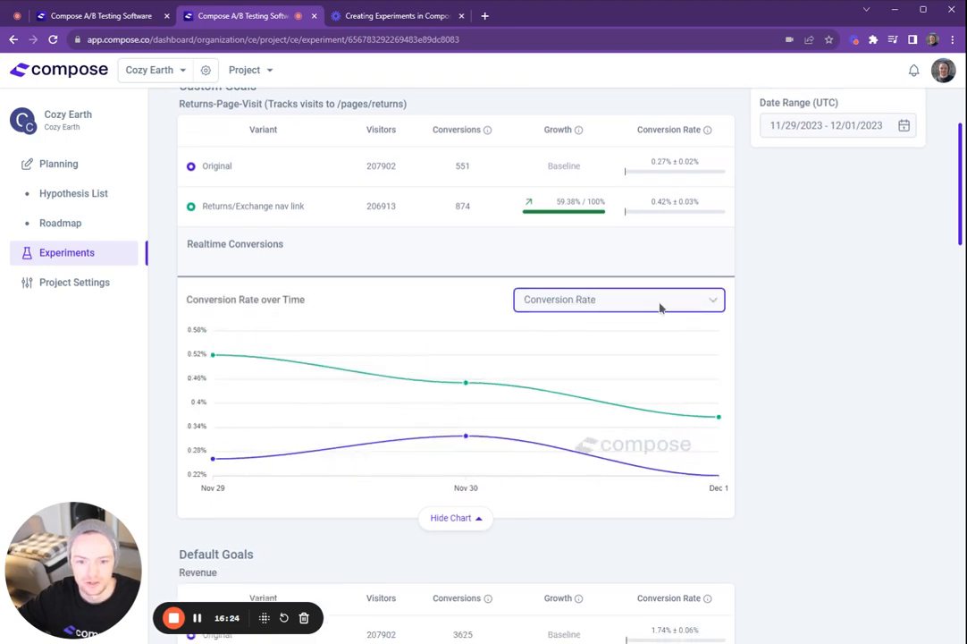
{"action": "left_click", "coordinate": [657, 304]}
{"action": "left_click", "coordinate": [639, 347]}
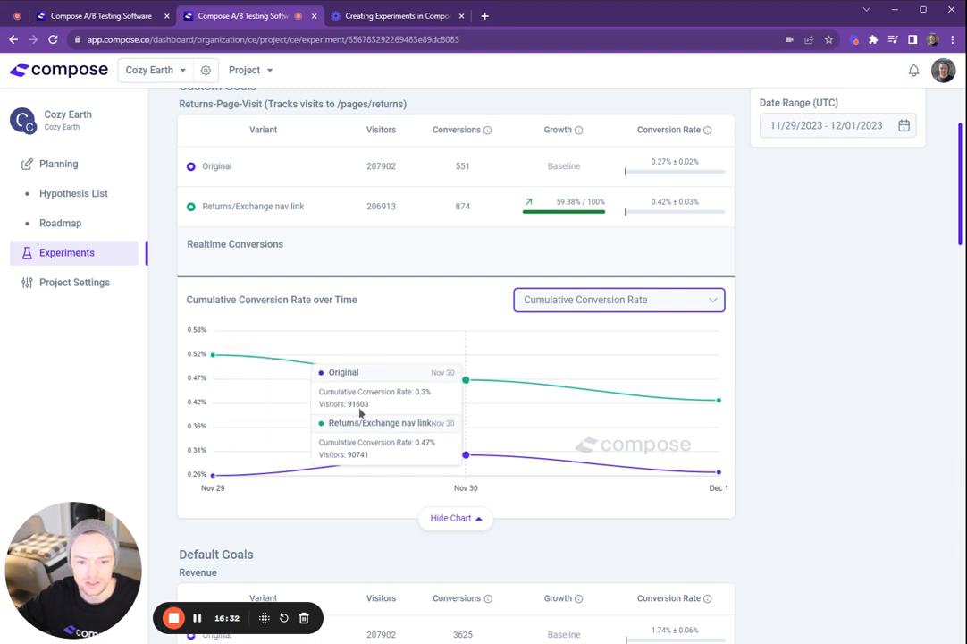
Examine the Revenue goal results and compare the Link Engagement variants with the chart set to Cumulative Conversion Rate
{"action": "left_click_drag", "start_coordinate": [957, 218], "coordinate": [952, 326]}
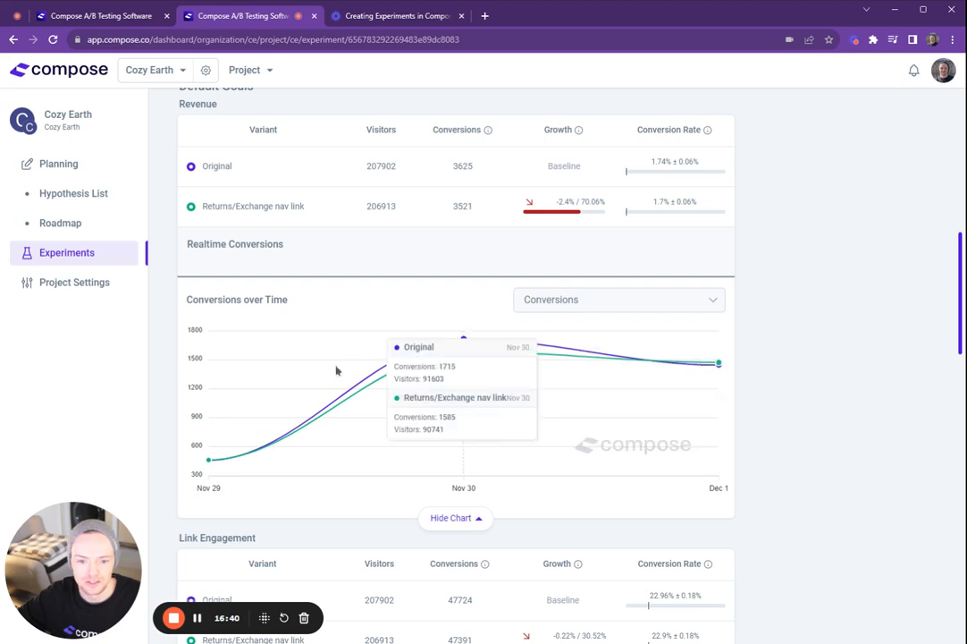
{"action": "scroll", "coordinate": [786, 354], "scroll_direction": "up", "scroll_amount": 1}
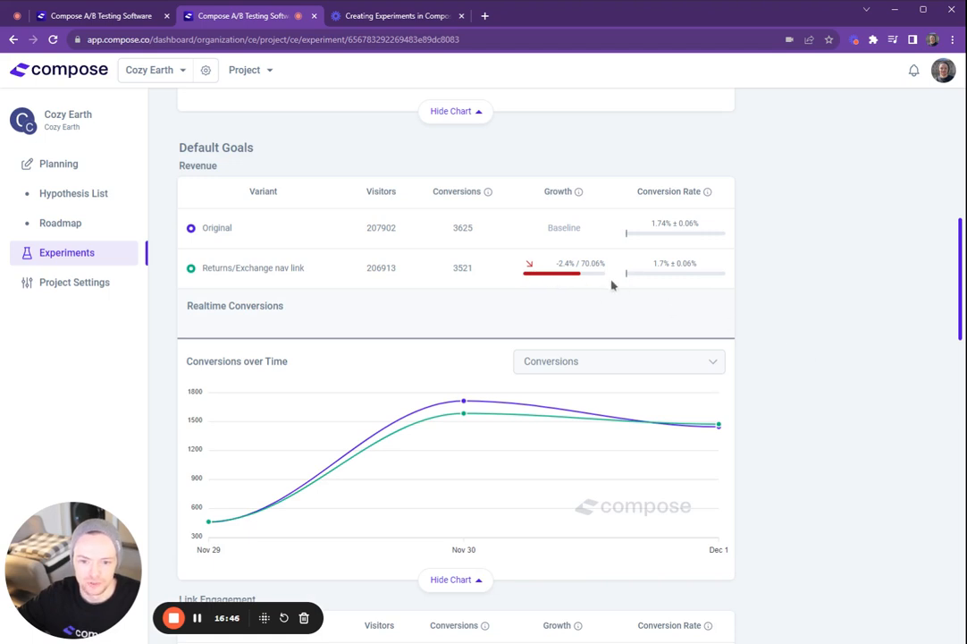
{"action": "left_click_drag", "start_coordinate": [961, 291], "coordinate": [962, 375]}
{"action": "mouse_move", "coordinate": [302, 488]}
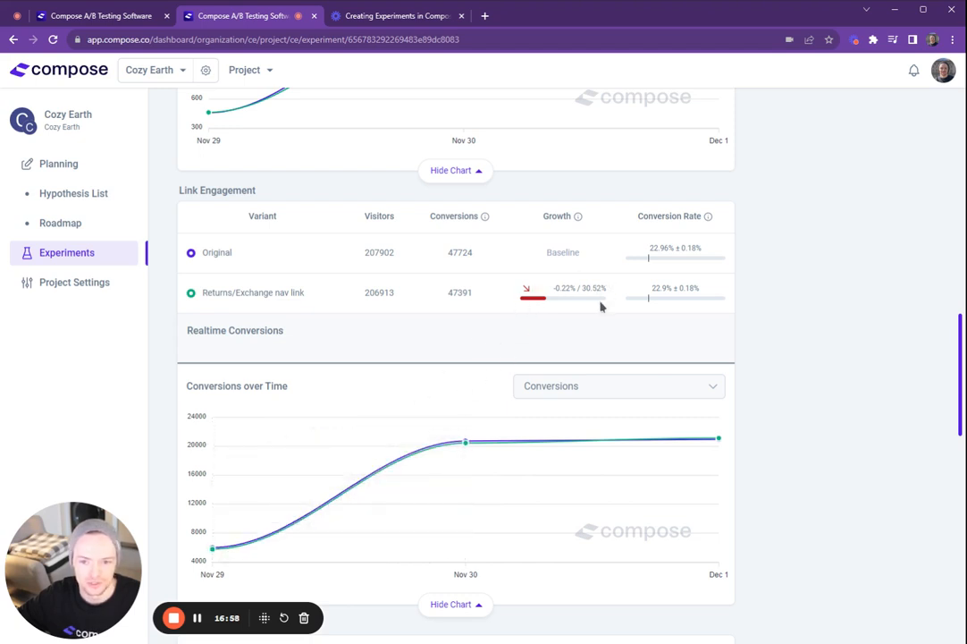
{"action": "left_click", "coordinate": [690, 390]}
{"action": "left_click", "coordinate": [686, 435]}
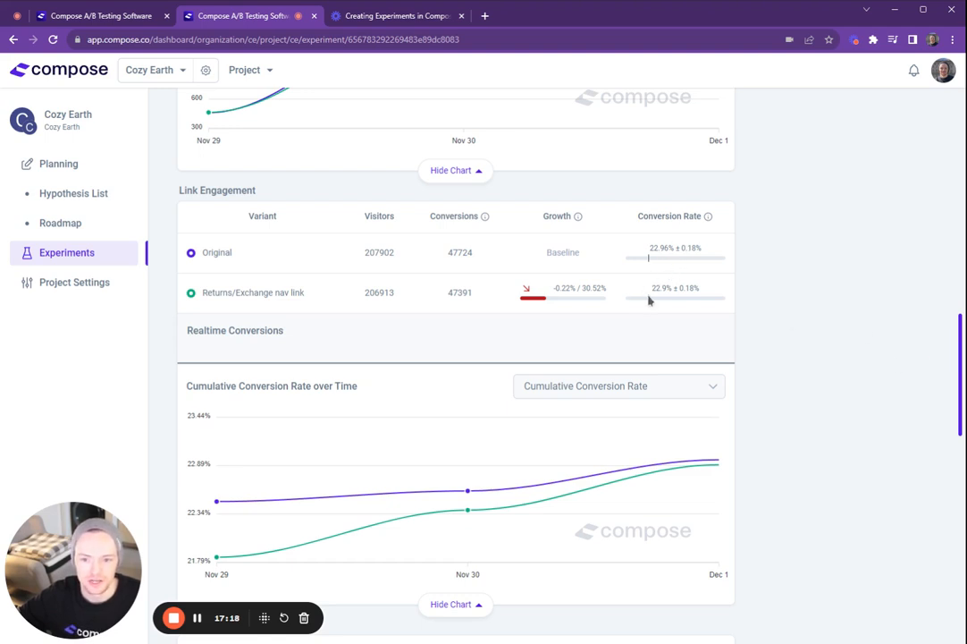
{"action": "left_click_drag", "start_coordinate": [699, 288], "coordinate": [681, 289]}
{"action": "left_click", "coordinate": [771, 321]}
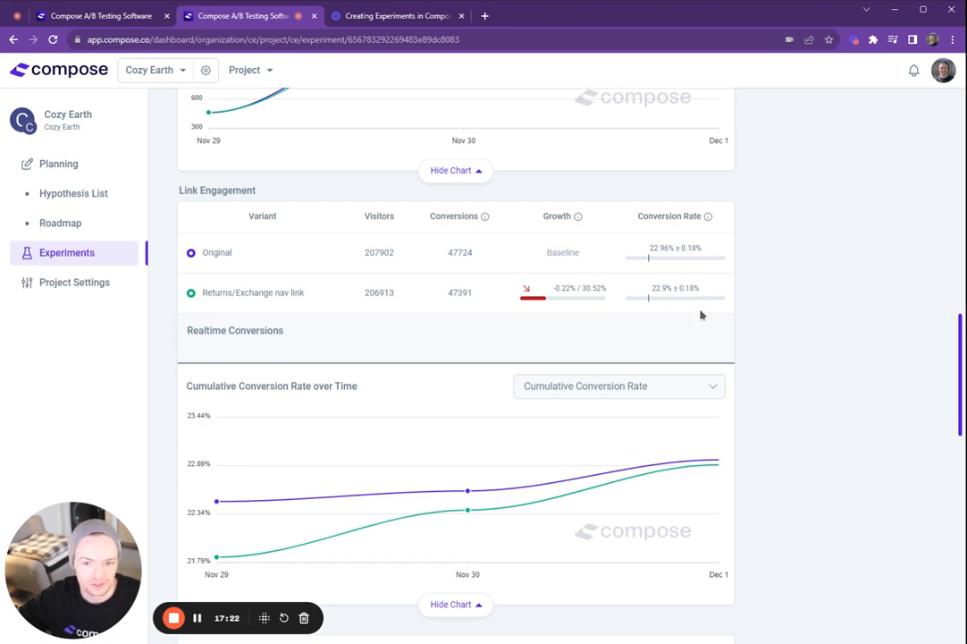
{"action": "left_click_drag", "start_coordinate": [960, 369], "coordinate": [961, 159]}
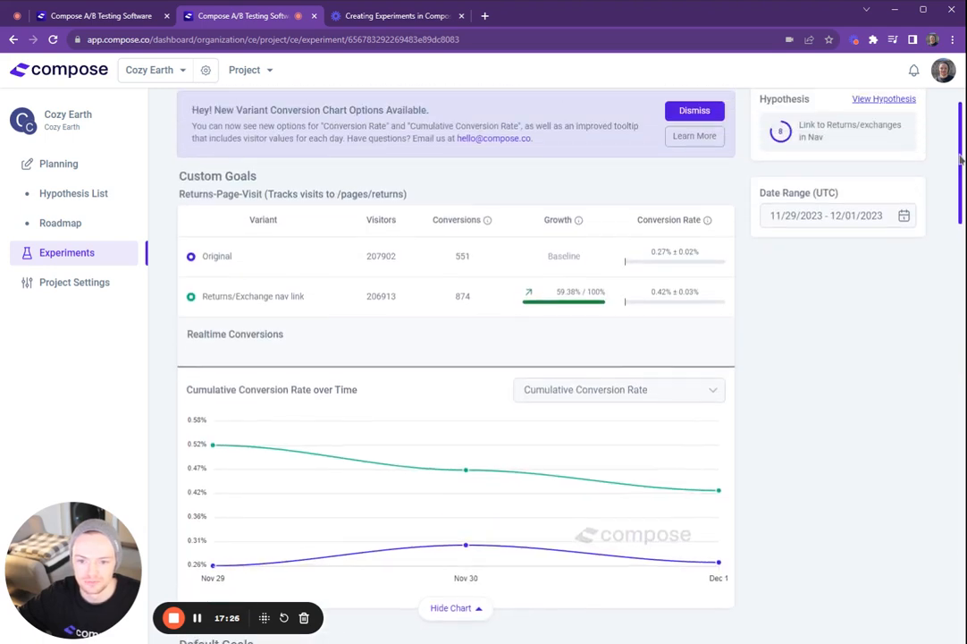
{"action": "scroll", "coordinate": [962, 159], "scroll_direction": "up", "scroll_amount": 1}
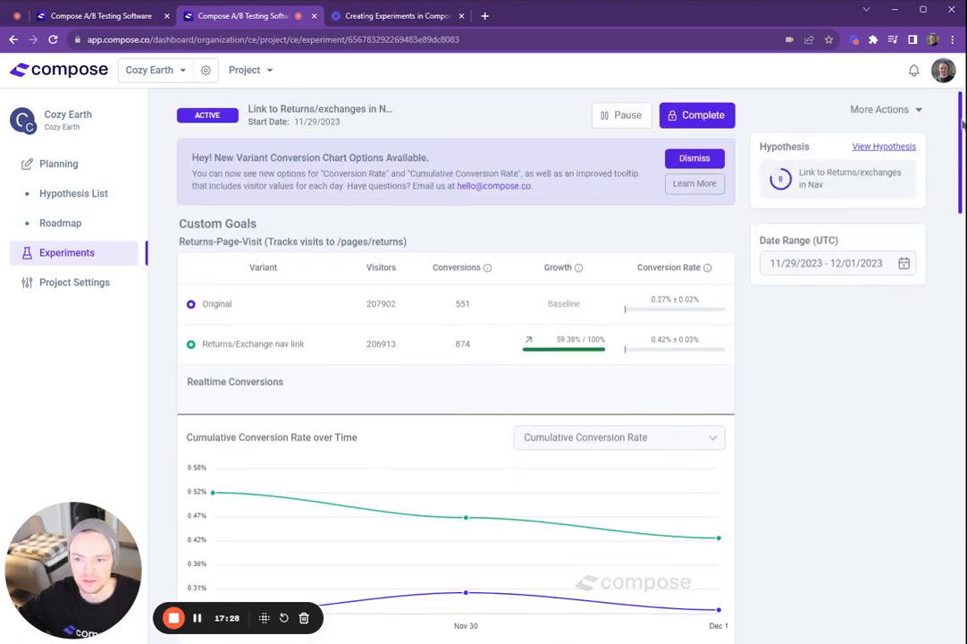